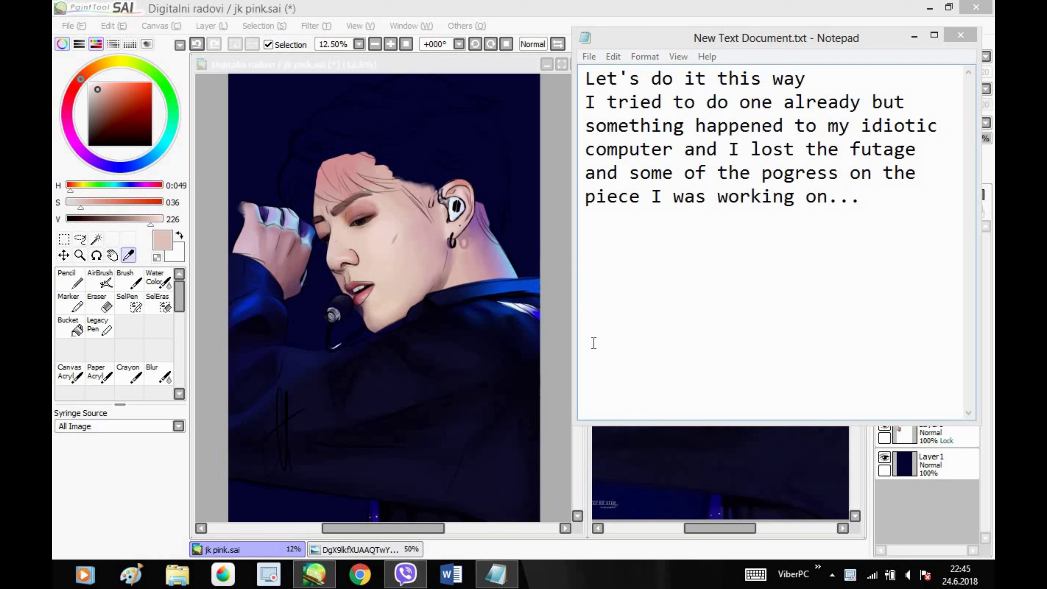
- Continue the note on a new line with "First we will block out the base color on the piece. The lineart of the hair"
left_click(624, 367)
key("Return")
type("First we will")
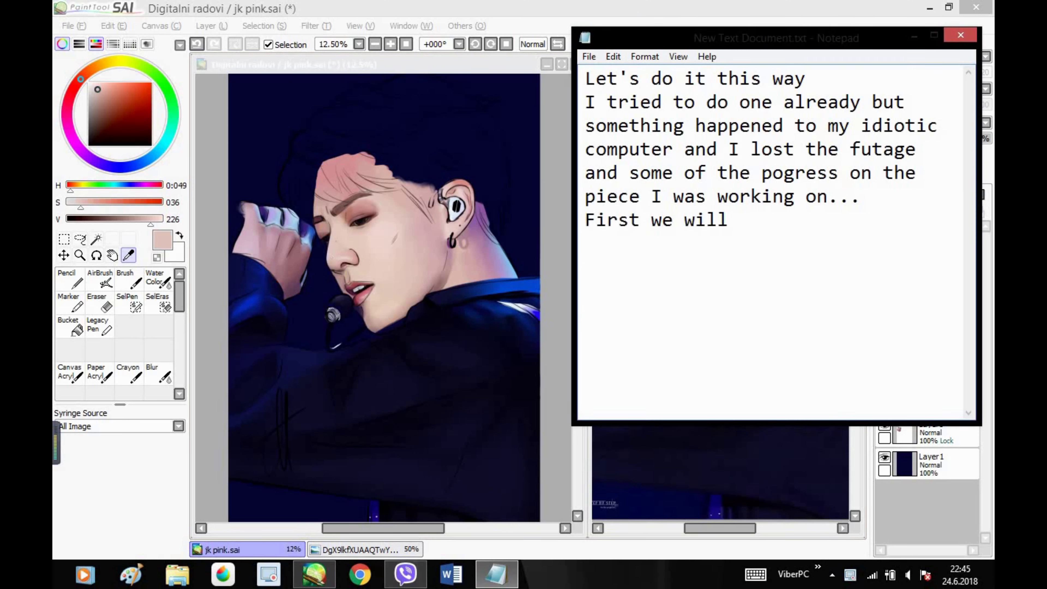
type(" block out the")
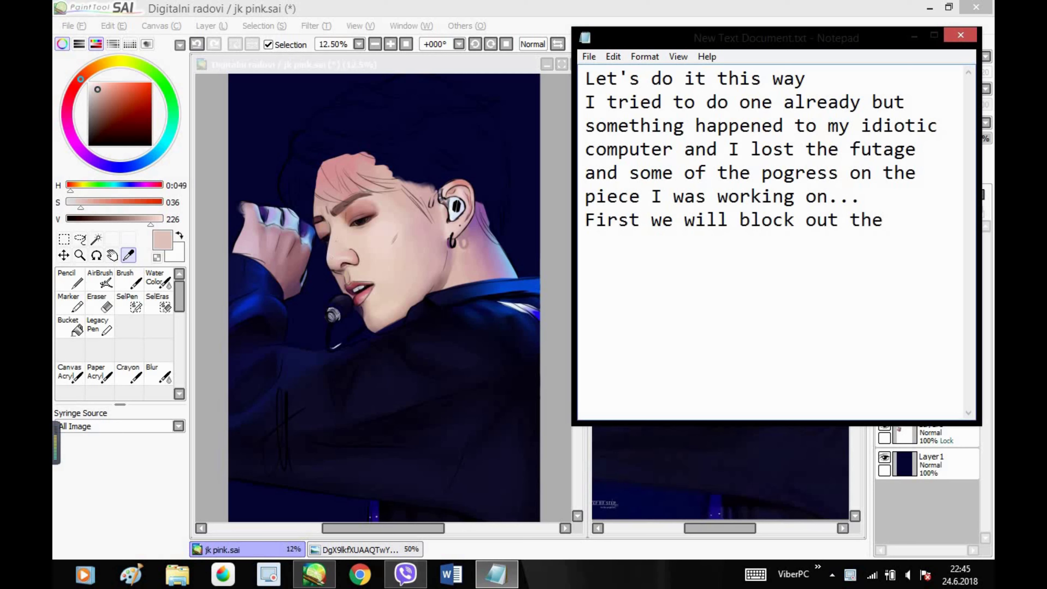
type(" base color on the ")
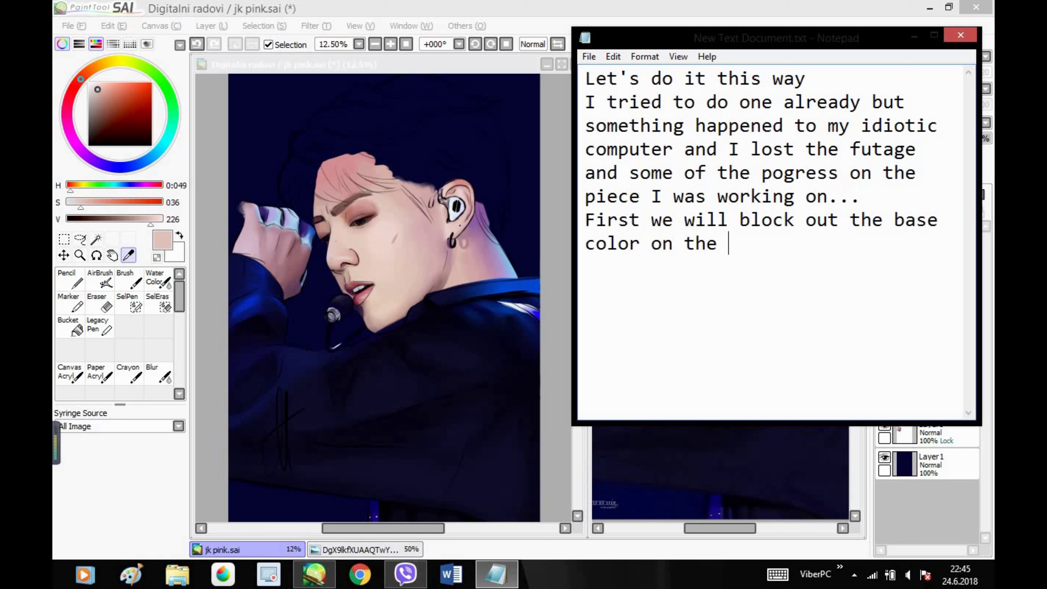
type("piece. The lineart of the hair ")
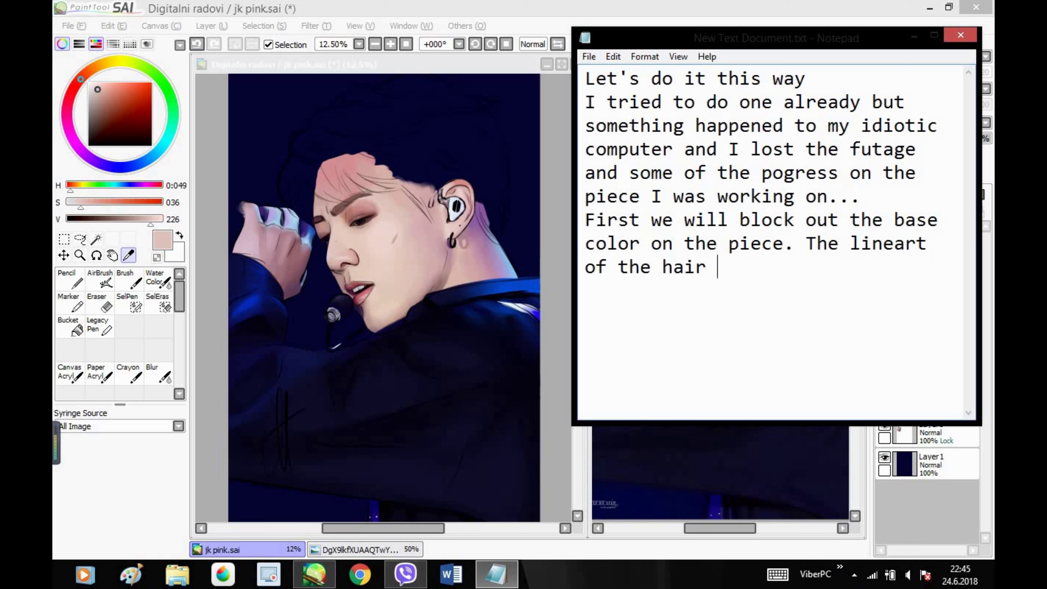
- Complete the lineart sentence with "isn't as important to be 100% accurate but it does help so having it won't be bad"
type("isn't as impor")
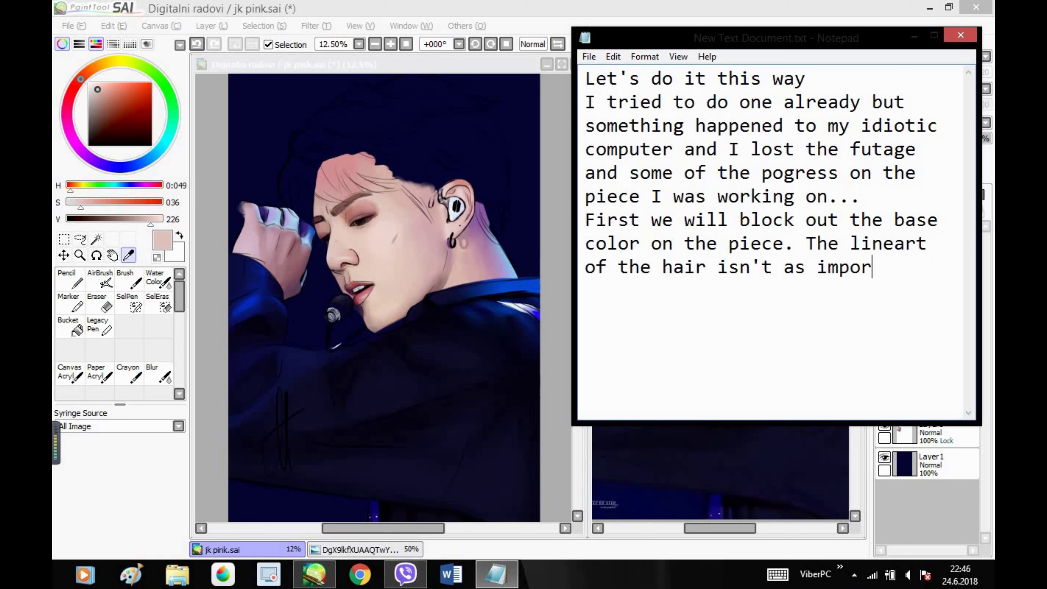
type("tant to be 100%")
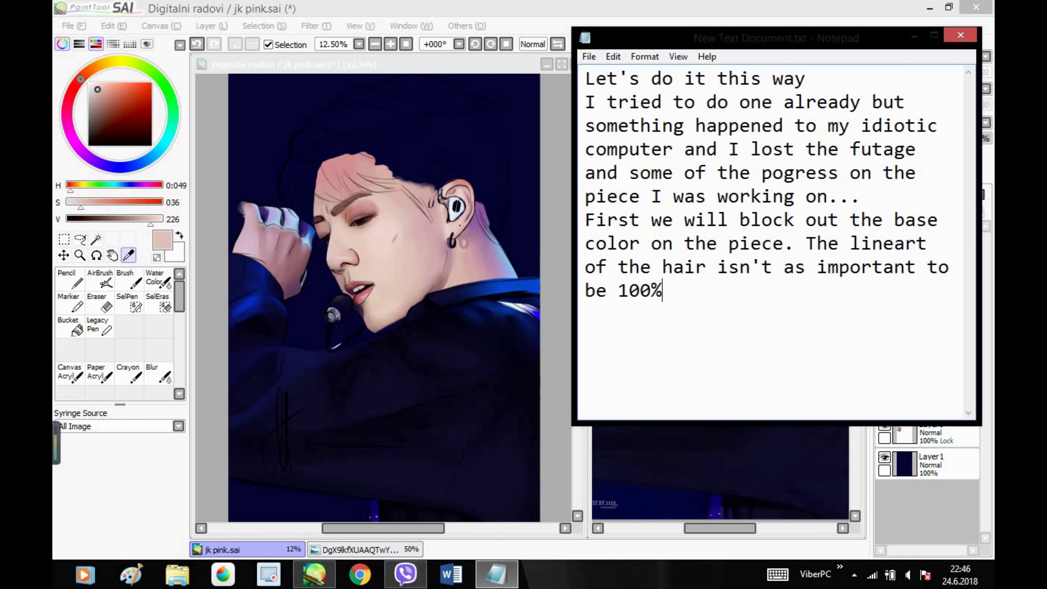
type(" accr")
type("urate but it does he")
type("lp so having it")
type(" won't be bad ")
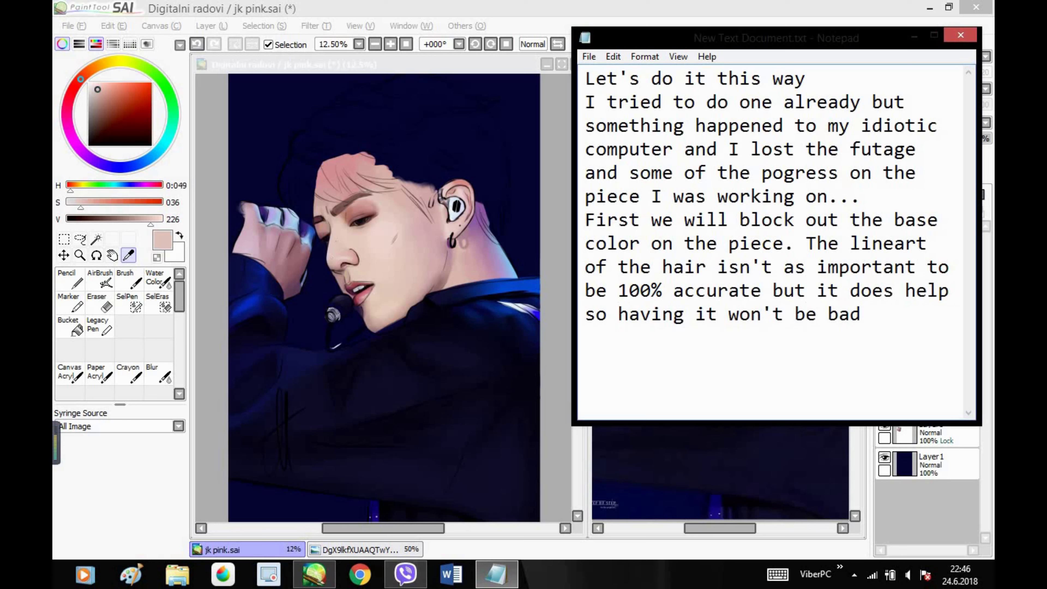
- Add a new line reading "As I said first you block out the bas color in my case its always the darkest color"
type("As I said first")
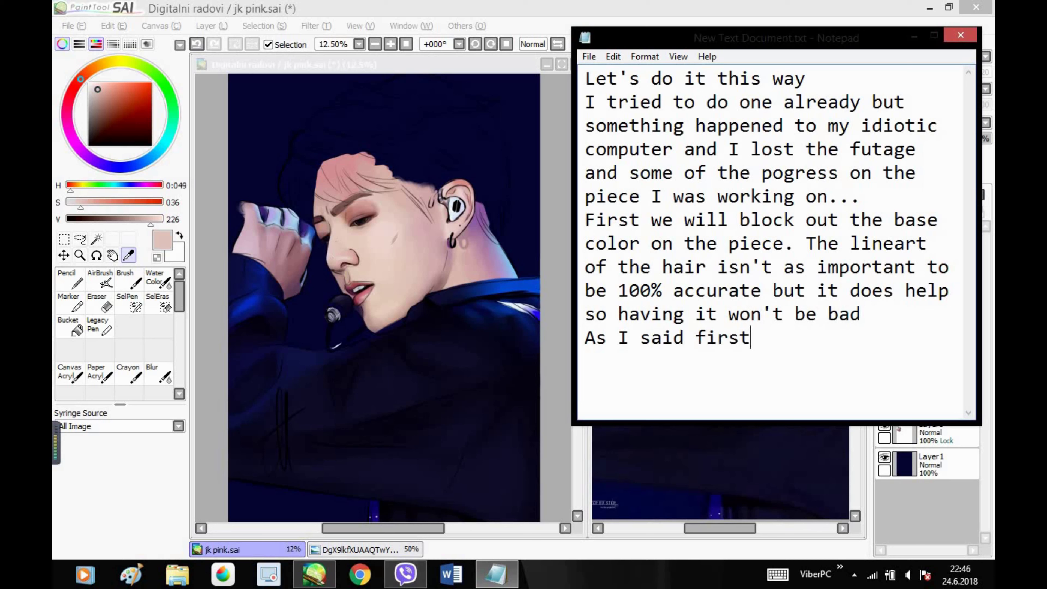
type(" you block out the bas color ")
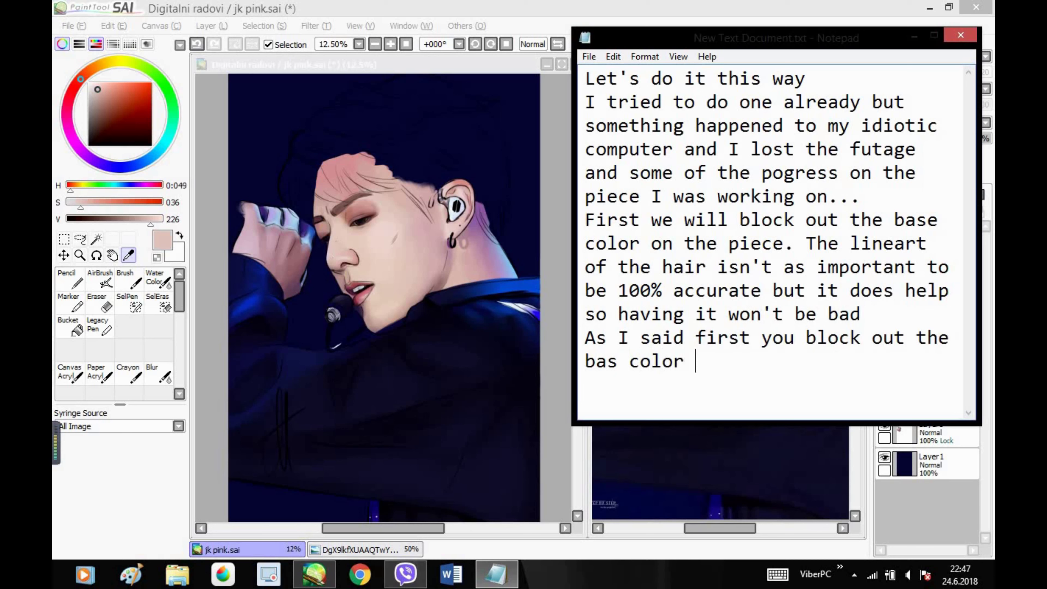
type("in my case its al")
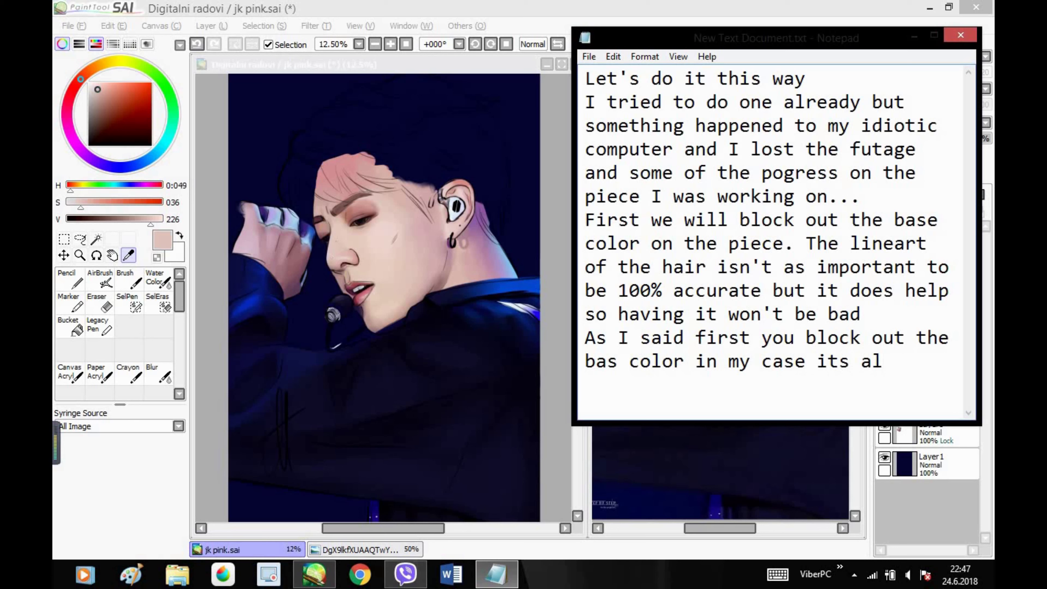
type("ways the darkest color ")
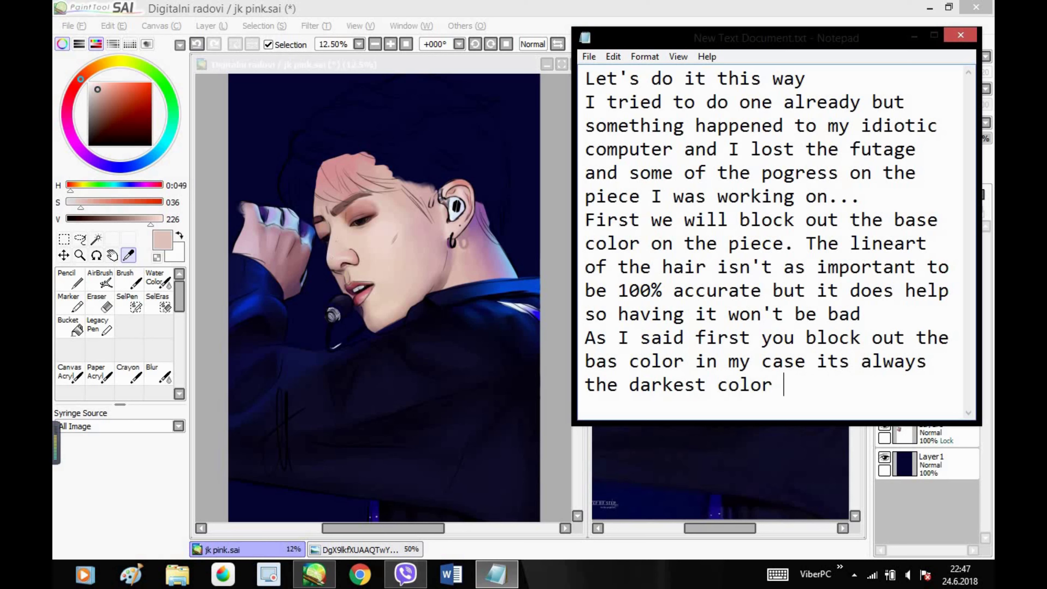
- Finish the darkest-color sentence with "cause I find it easier to color in the actual color and the highlights later on" and start a new line
type("cause I find it easier to")
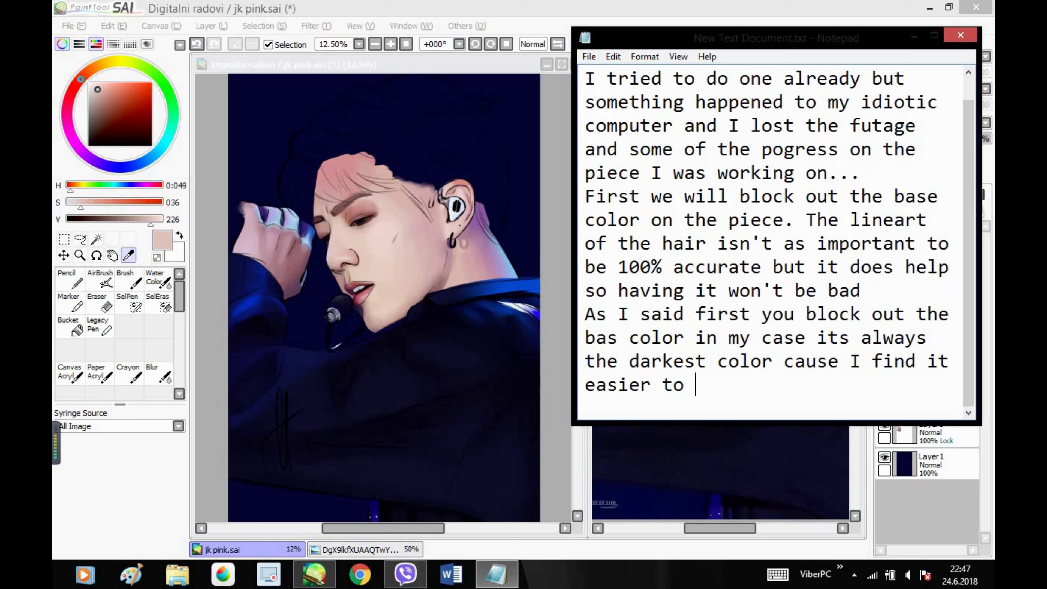
type(" color in the actual color and the hi")
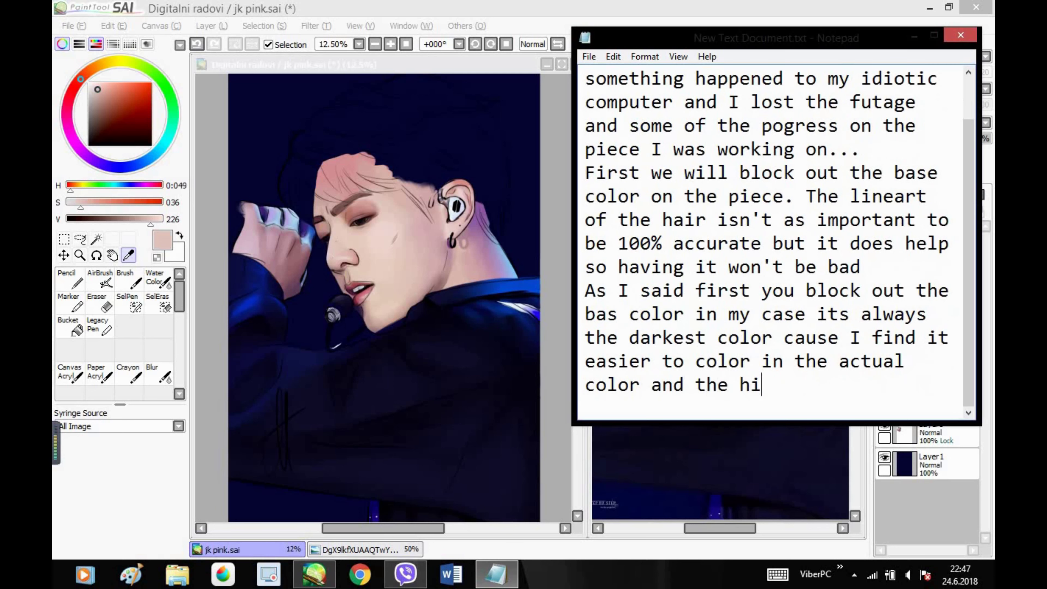
type("ghlights late ron")
key("Left")
key("Left")
key("Left")
key("Left")
key("BackSpace")
key("Right")
key("Right")
key("Return")
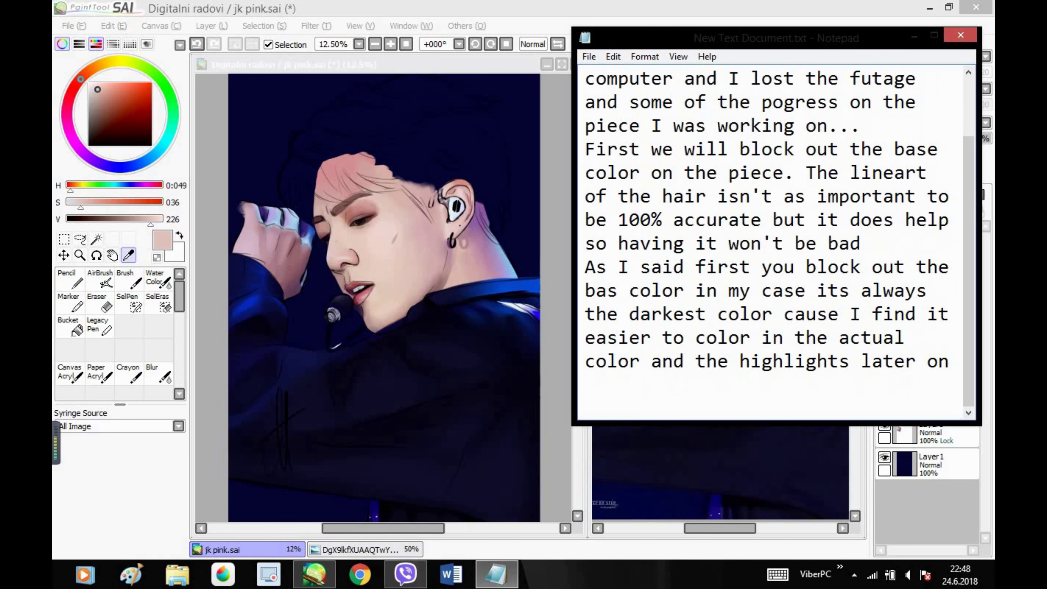
- Switch to PaintTool SAI, sample magenta and crimson tones from the reference photo's hair, and dab them with the Crayon on the dark background beside it
left_click(555, 257)
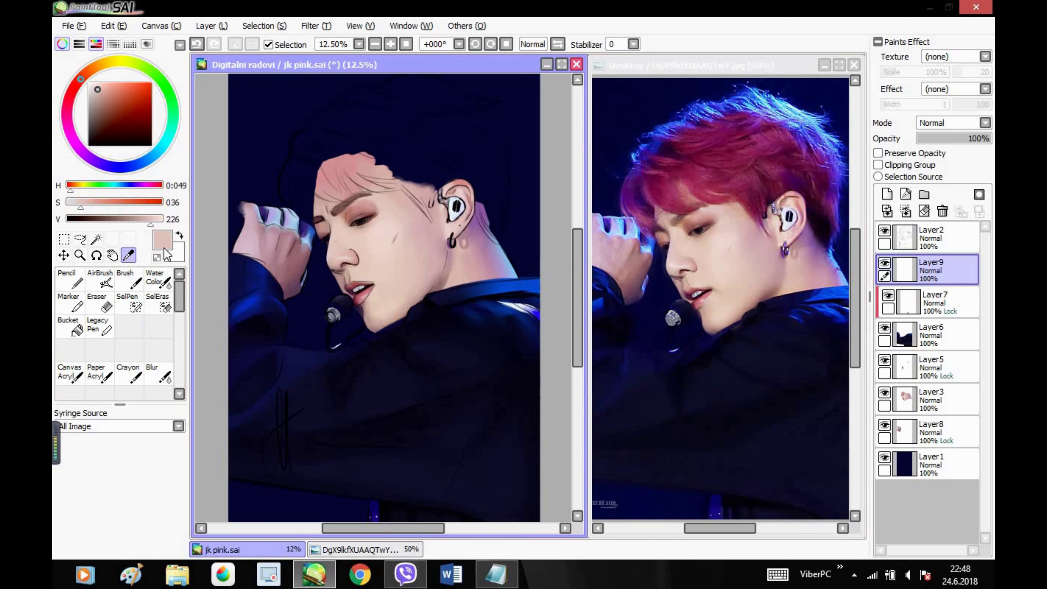
left_click(701, 489)
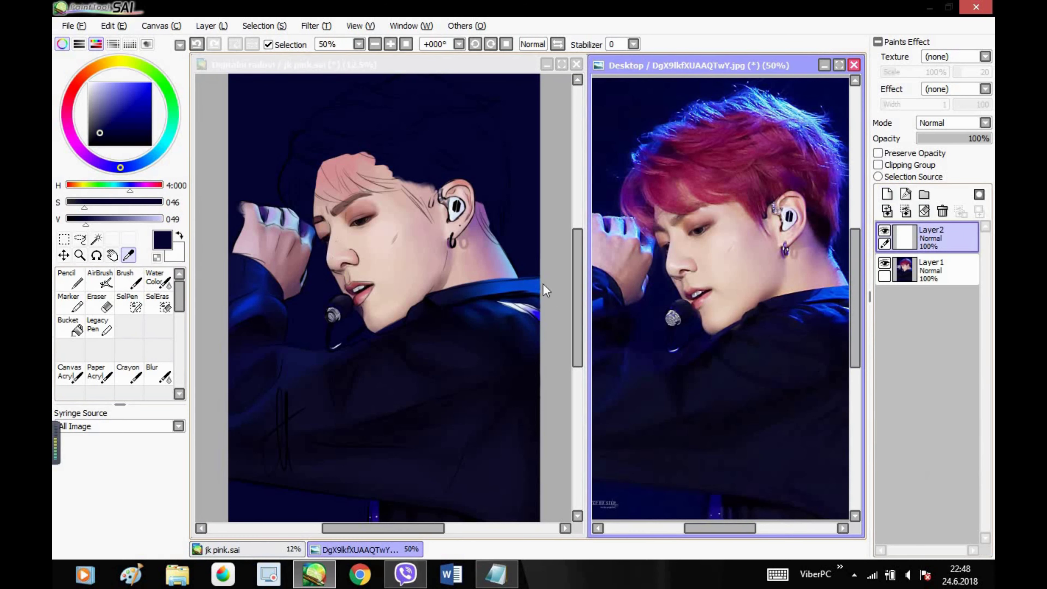
left_click(708, 210)
left_click(128, 373)
left_click(623, 116)
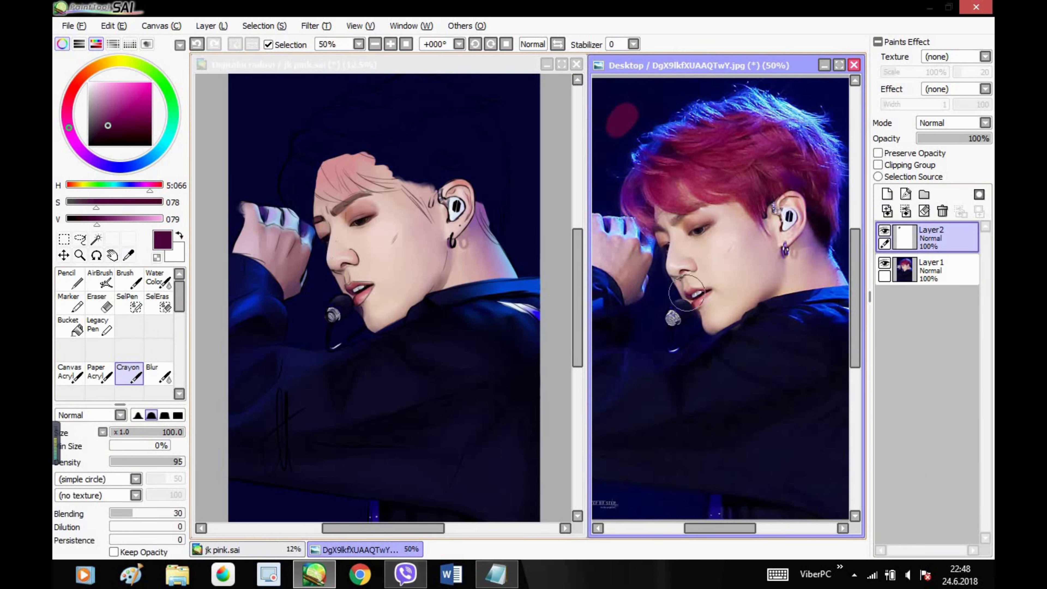
left_click(668, 173, "alt")
left_click_drag(628, 129, 610, 130)
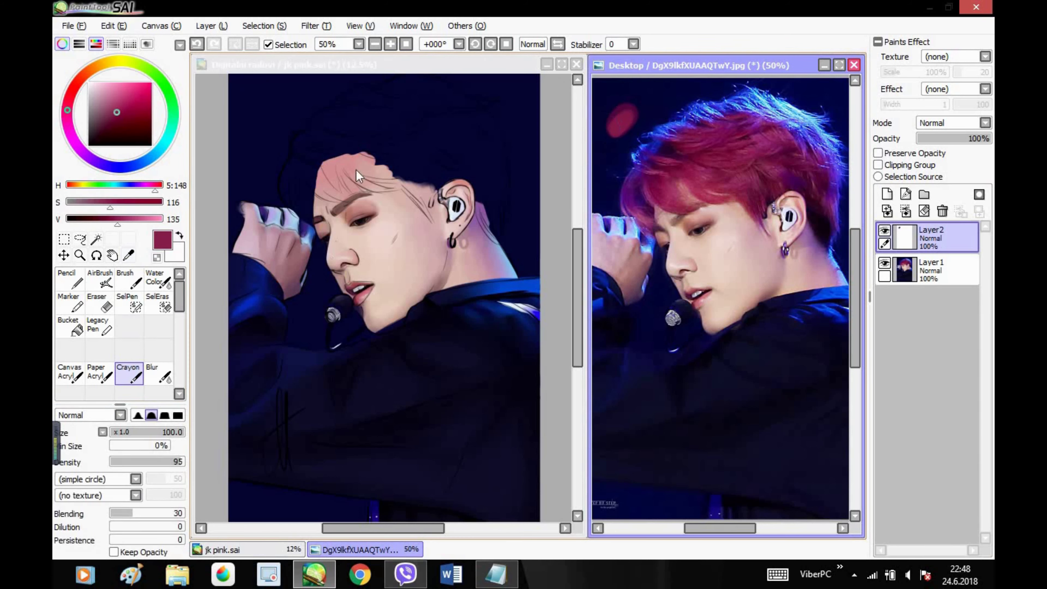
- Sample more hair tones across the fringe and above the ear in the reference photo, and rework the Crayon swatch with them
left_click(667, 161, "alt")
left_click(647, 148, "alt")
left_click(764, 164, "alt")
left_click(776, 158, "alt")
left_click(614, 134)
key("ctrl+z")
mouse_move(622, 119)
left_mouse_down()
mouse_move(614, 132)
mouse_move(620, 125)
left_mouse_up()
key("alt")
left_click(745, 180, "alt")
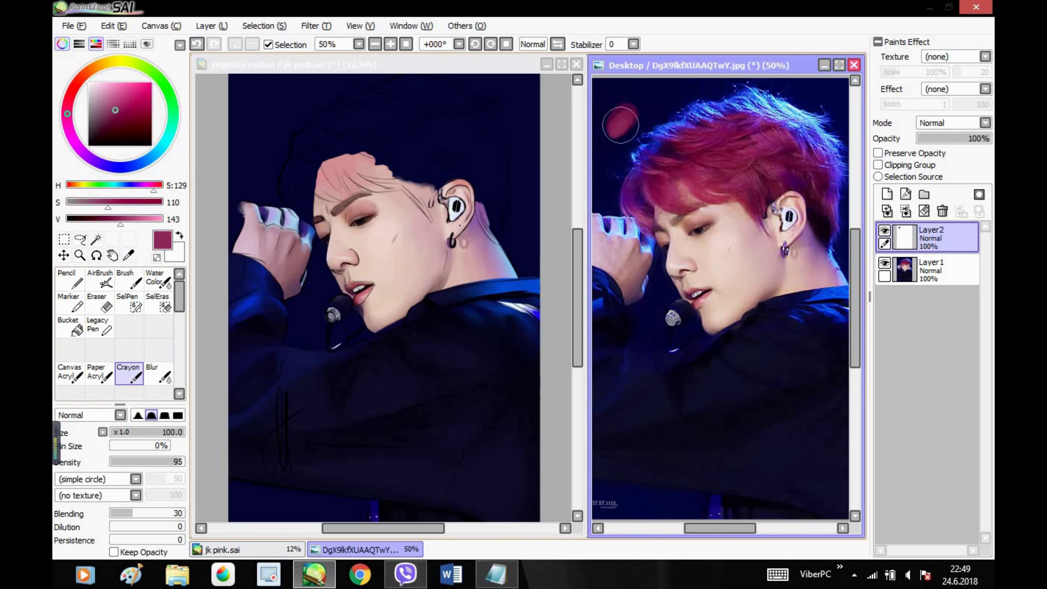
key("alt")
- Sample the dark purple shadow tone from the reference photo's hair as the paint color and return to the portrait painting
left_click(117, 259)
left_click_drag(384, 231, 384, 250)
left_click(676, 151, "alt")
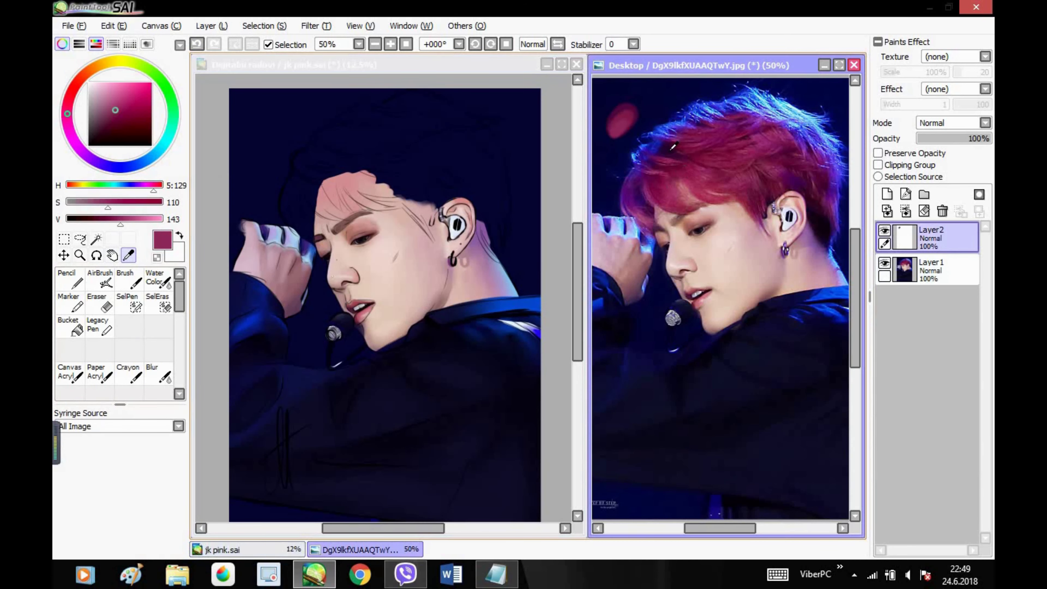
left_click(700, 140, "alt")
left_click(431, 178)
- Switch to Notepad and add the line "I usualy use the brush tool to do almost everything" to the note
left_click(496, 574)
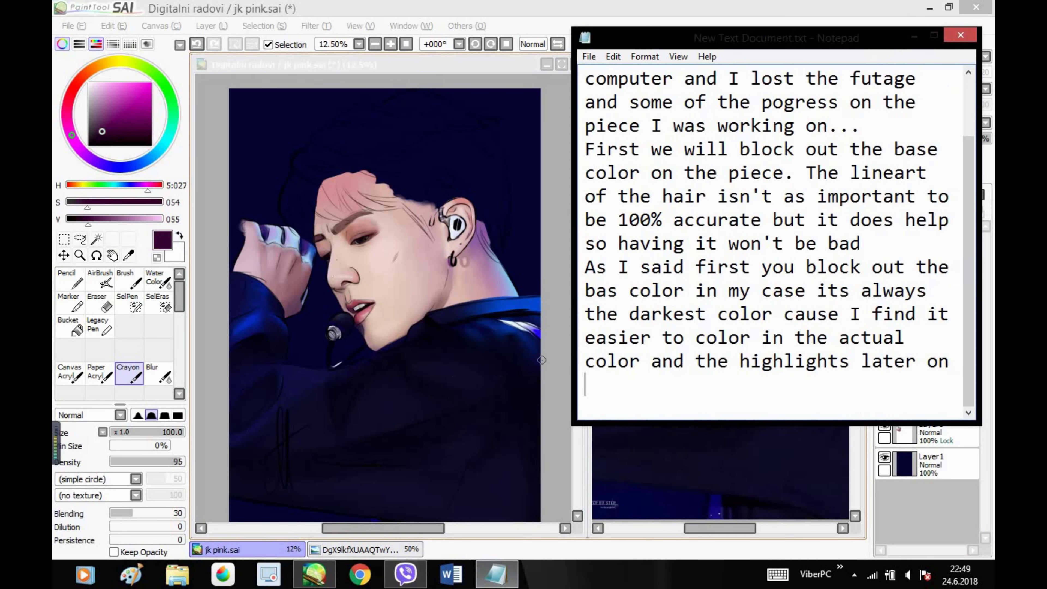
type("ualy ")
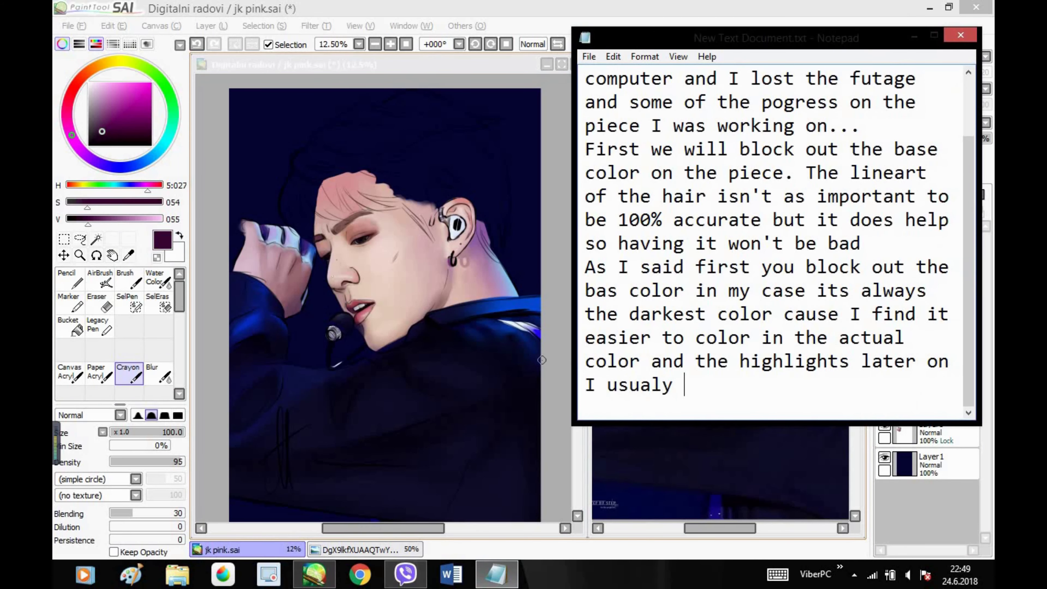
type("use the brush tool to")
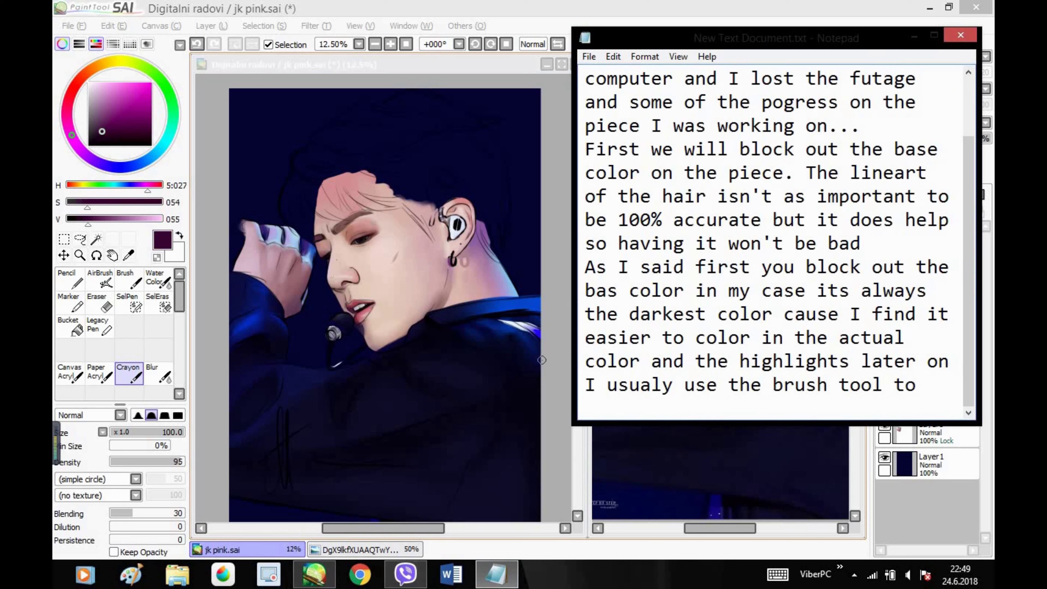
type(" do almost everything")
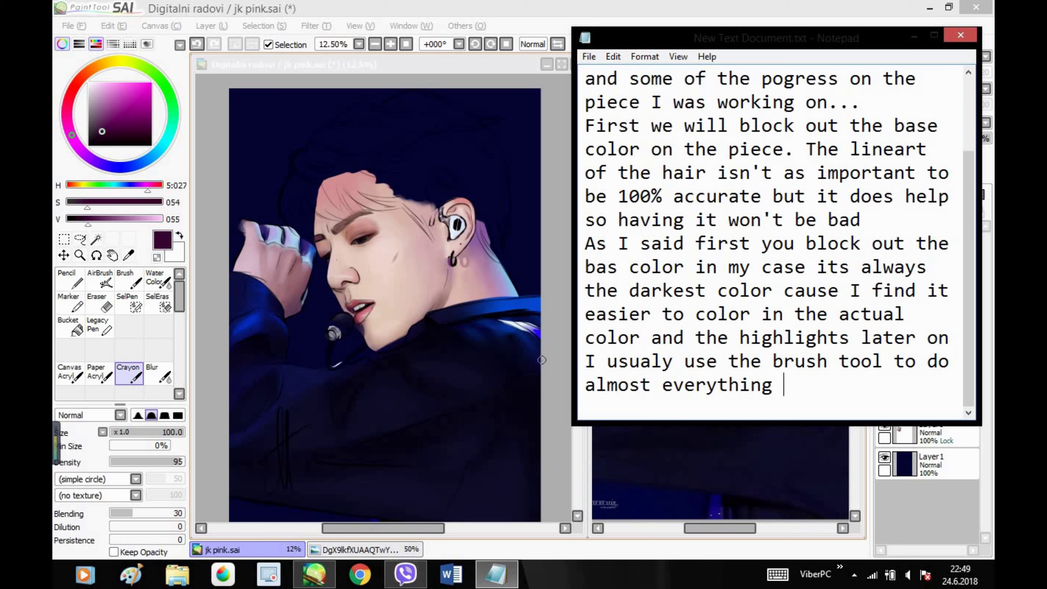
key("Return")
- Continue the note with "It can give you the best blending cause it's almost like a real brush which makes"
type("It can give you the")
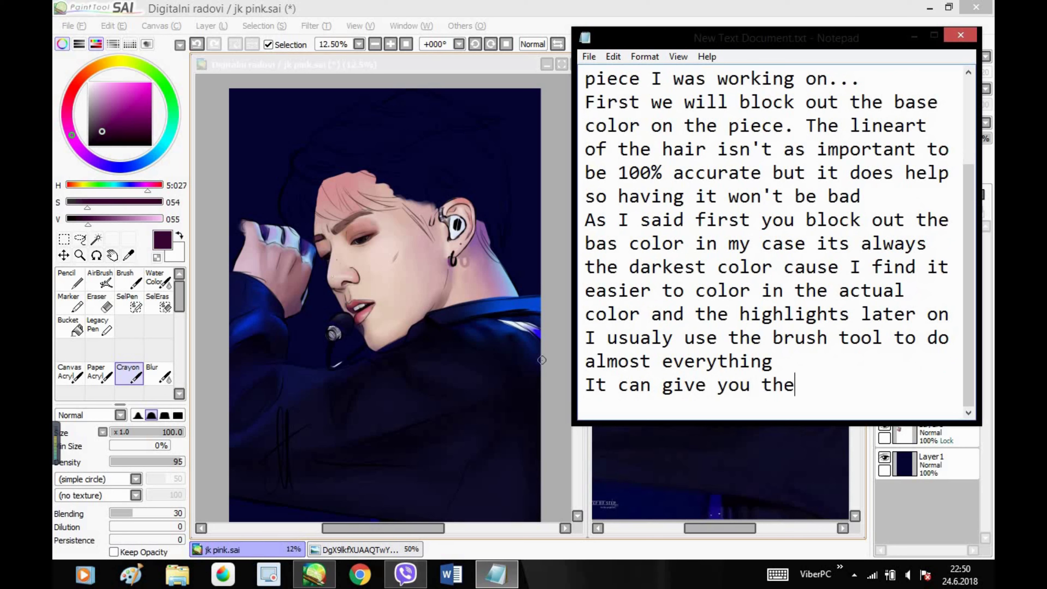
type(" best blending")
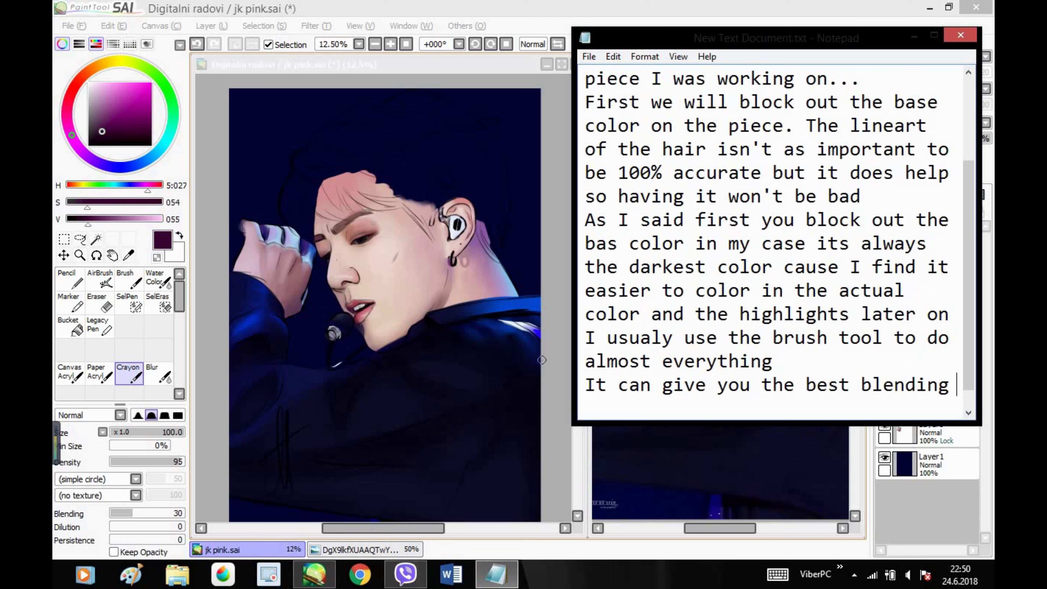
type(" cause it's like")
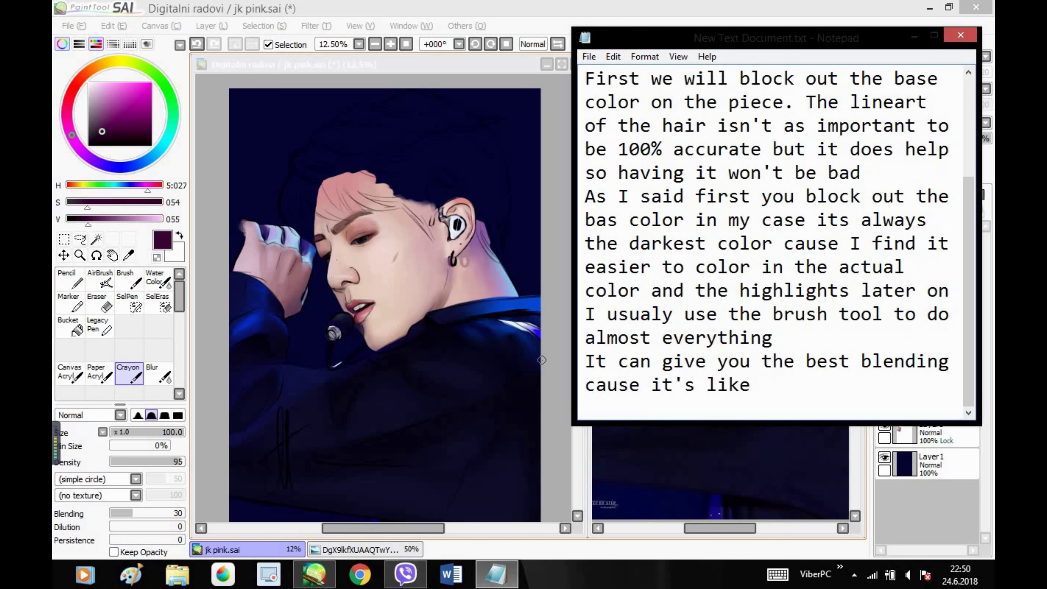
type("almost")
key("End")
type("a rea")
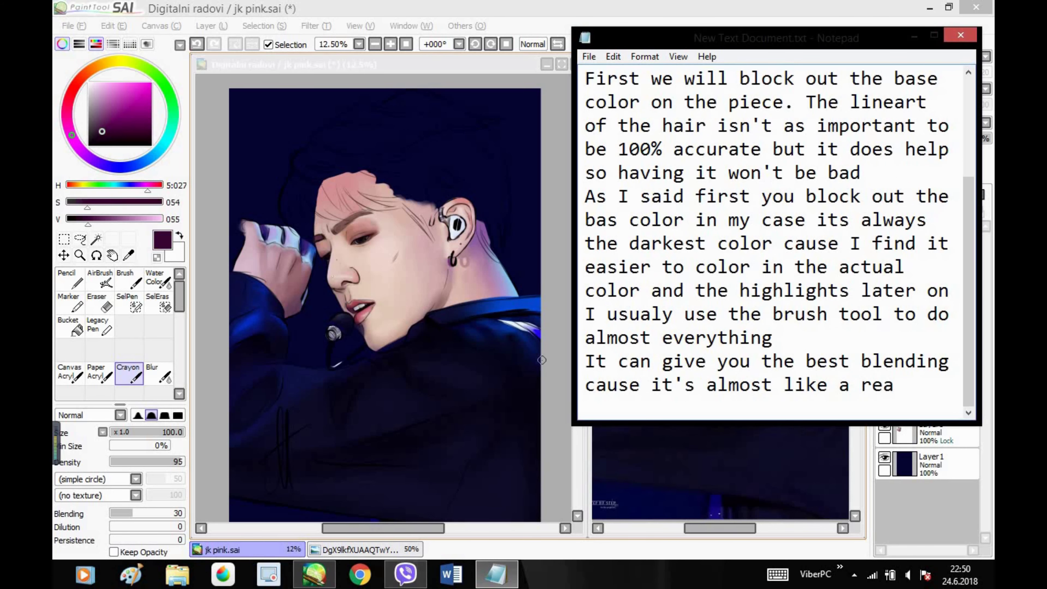
type("l brush which make ")
- Finish the blending sentence with "the art look soft, and hair as it is needs to be soft and fluffy"
type(" t")
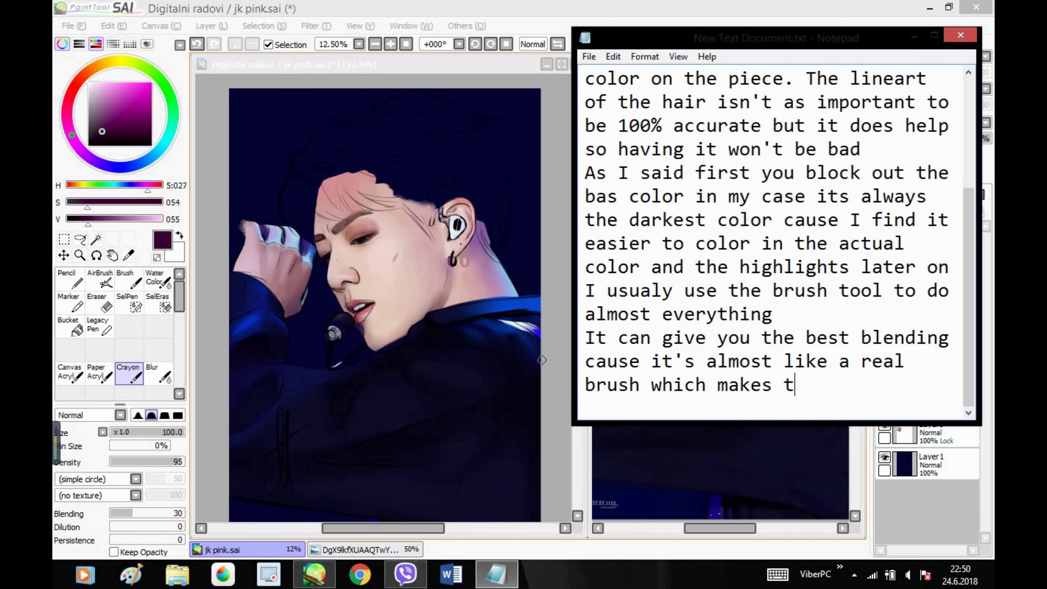
type("he art look soft")
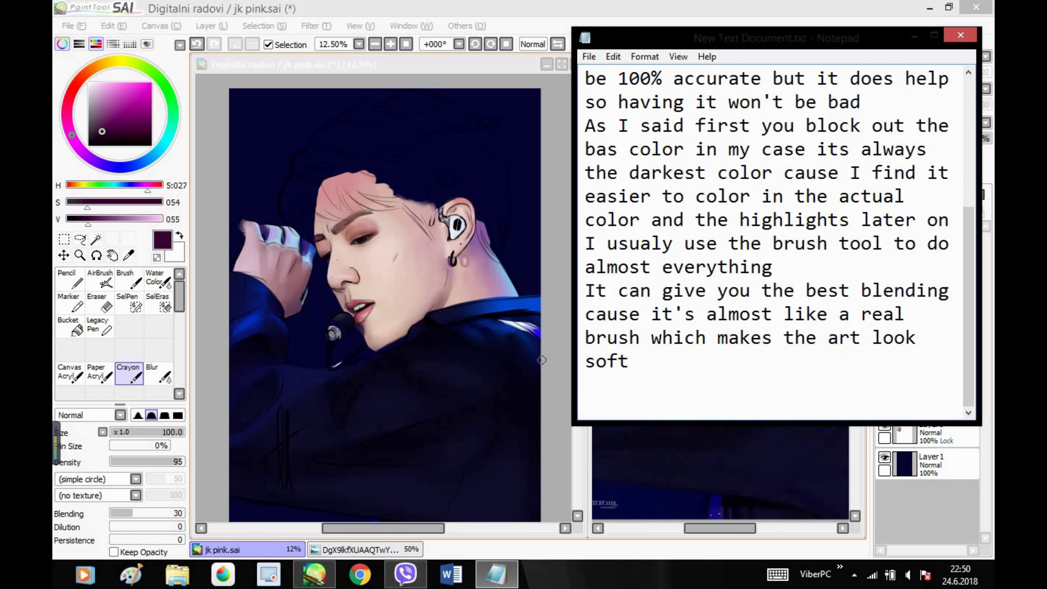
type(", and hair as it")
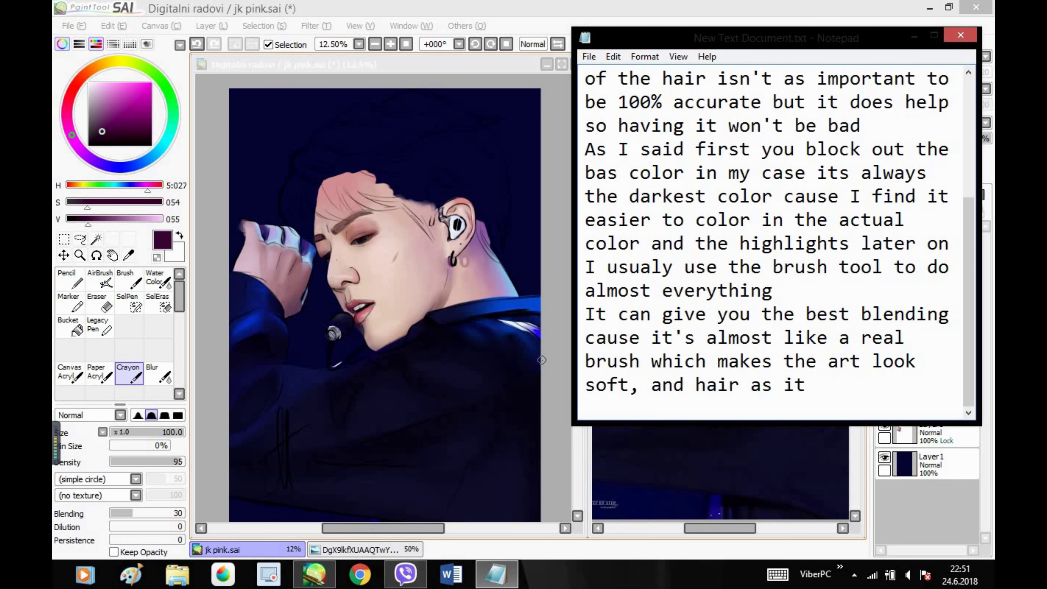
type(" is needs to be soft and fluffy")
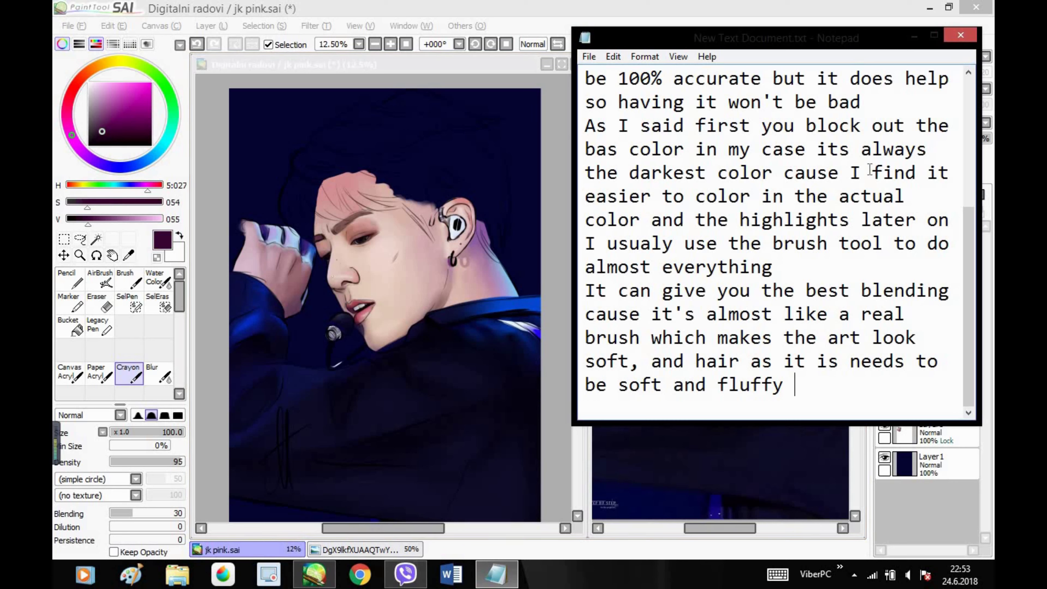
- Switch to the portrait painting in PaintTool SAI and set up the Brush tool with a size of 310
mouse_move(695, 129)
left_mouse_down()
mouse_move(725, 147)
mouse_move(688, 155)
left_mouse_up()
left_click(437, 193)
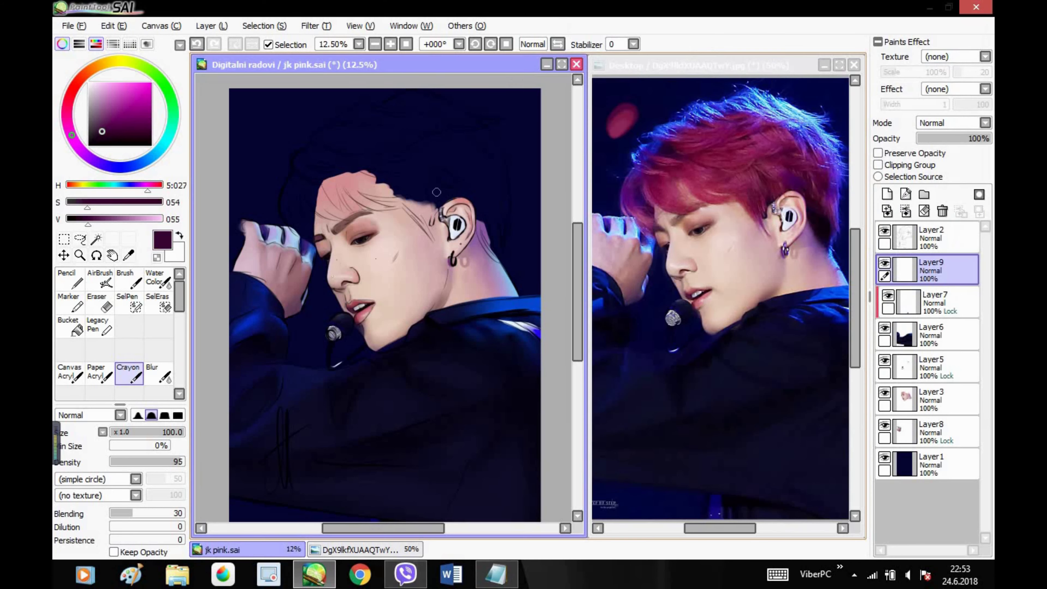
left_click(131, 279)
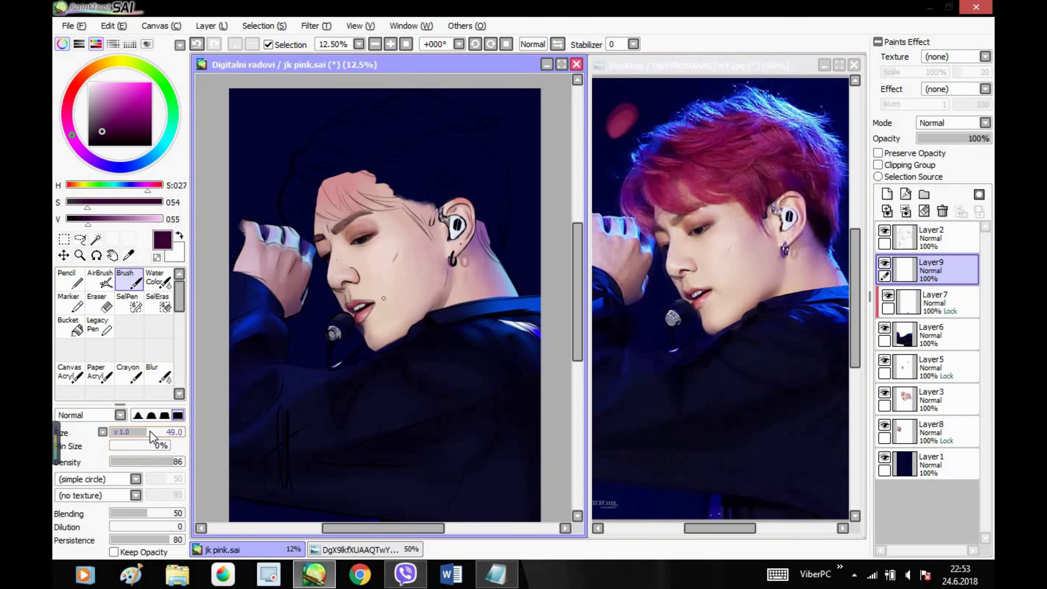
left_click_drag(127, 435, 155, 433)
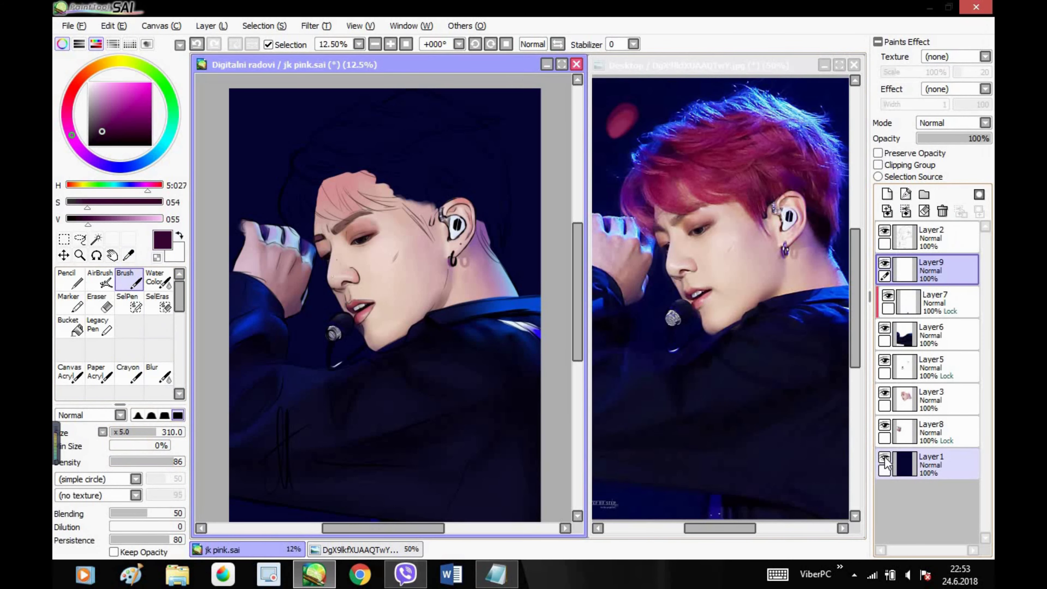
- Hide the dark background Layer1, lower the sketch Layer2's opacity to 88%, and make Layer9 active for painting
left_click(884, 456)
left_click_drag(577, 247, 577, 243)
left_click(932, 238)
left_click(982, 139)
left_click(939, 269)
- Start blocking in the front hair on Layer9 with the dark purple, setting the brush density to 90
left_click_drag(299, 187, 289, 223)
left_click(143, 431)
left_click(177, 460)
mouse_move(296, 184)
left_mouse_down()
mouse_move(288, 212)
mouse_move(300, 194)
mouse_move(303, 240)
left_mouse_up()
mouse_move(313, 201)
left_mouse_down()
mouse_move(312, 236)
mouse_move(315, 210)
mouse_move(285, 229)
left_mouse_up()
- Set the brush size to 150 and fill the fringe and the hair above the forehead with dark purple
left_click(390, 44)
left_click_drag(383, 247, 363, 323)
left_click(133, 431)
mouse_move(241, 252)
left_mouse_down()
mouse_move(255, 304)
mouse_move(241, 293)
mouse_move(247, 278)
mouse_move(262, 280)
mouse_move(272, 323)
left_mouse_up()
mouse_move(353, 283)
left_mouse_down()
mouse_move(272, 249)
mouse_move(259, 259)
mouse_move(300, 269)
mouse_move(297, 283)
mouse_move(266, 268)
mouse_move(262, 253)
mouse_move(309, 184)
mouse_move(376, 208)
left_mouse_up()
- Mirror the painting and reference views and continue filling the hair with dark purple
left_click(557, 44)
left_click(618, 65)
left_click(558, 44)
left_click(539, 108)
mouse_move(443, 188)
left_mouse_down()
mouse_move(359, 202)
mouse_move(388, 164)
mouse_move(327, 151)
mouse_move(291, 173)
mouse_move(256, 258)
mouse_move(294, 209)
mouse_move(361, 206)
mouse_move(400, 227)
mouse_move(372, 218)
mouse_move(506, 208)
mouse_move(474, 181)
mouse_move(340, 130)
mouse_move(255, 305)
mouse_move(263, 283)
mouse_move(248, 262)
mouse_move(269, 269)
mouse_move(315, 244)
mouse_move(355, 264)
left_mouse_up()
- Return both views to normal orientation and fill the remaining crown, fringe and back hair with dark purple
left_click(557, 44)
left_click(610, 65)
left_click(557, 44)
left_click(535, 95)
mouse_move(335, 219)
left_mouse_down()
mouse_move(308, 213)
mouse_move(312, 230)
mouse_move(330, 219)
mouse_move(343, 261)
mouse_move(367, 273)
mouse_move(375, 259)
mouse_move(325, 252)
mouse_move(384, 266)
mouse_move(344, 226)
mouse_move(317, 222)
mouse_move(357, 250)
mouse_move(399, 255)
mouse_move(353, 254)
mouse_move(379, 260)
mouse_move(367, 267)
mouse_move(404, 264)
mouse_move(355, 214)
mouse_move(415, 294)
mouse_move(407, 275)
mouse_move(417, 292)
mouse_move(430, 282)
mouse_move(430, 253)
mouse_move(420, 265)
mouse_move(432, 318)
mouse_move(434, 251)
mouse_move(436, 263)
mouse_move(456, 245)
mouse_move(480, 251)
left_mouse_up()
left_click_drag(303, 238, 284, 227)
mouse_move(288, 264)
left_mouse_down()
mouse_move(314, 288)
mouse_move(280, 276)
mouse_move(303, 282)
mouse_move(281, 262)
mouse_move(333, 283)
mouse_move(284, 229)
mouse_move(284, 246)
mouse_move(304, 242)
mouse_move(304, 205)
mouse_move(323, 271)
mouse_move(333, 259)
mouse_move(307, 261)
mouse_move(309, 275)
mouse_move(341, 270)
mouse_move(299, 227)
mouse_move(321, 271)
left_mouse_up()
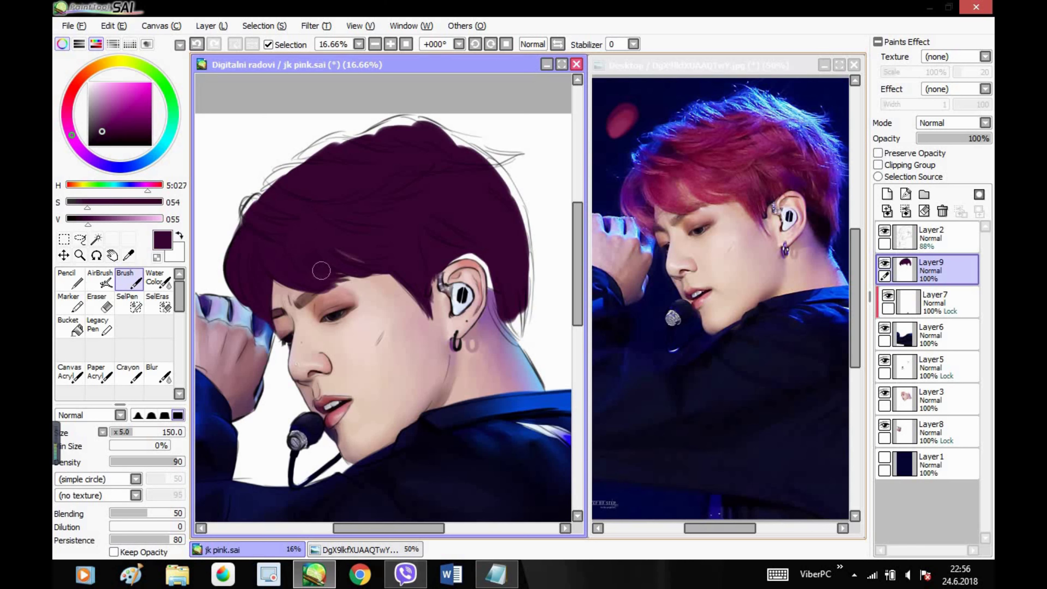
mouse_move(249, 202)
left_mouse_down()
mouse_move(259, 224)
mouse_move(276, 175)
mouse_move(293, 172)
left_mouse_up()
mouse_move(497, 260)
left_mouse_down()
mouse_move(495, 297)
mouse_move(490, 260)
mouse_move(445, 255)
left_mouse_up()
- Hide the sketch Layer2 and mirror the painting and reference views to check the hair silhouette
key("e")
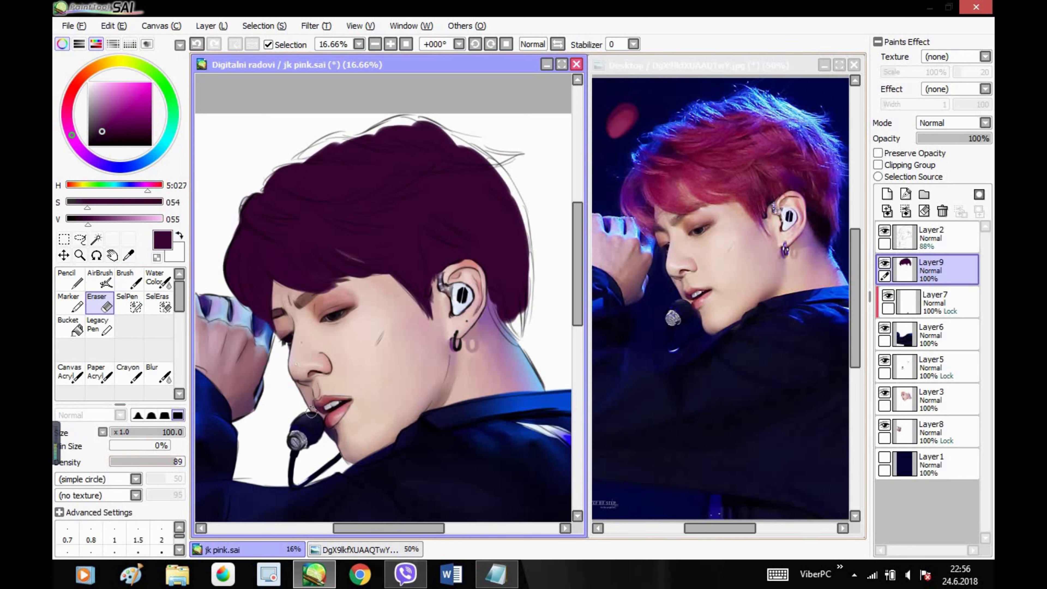
left_click(884, 230)
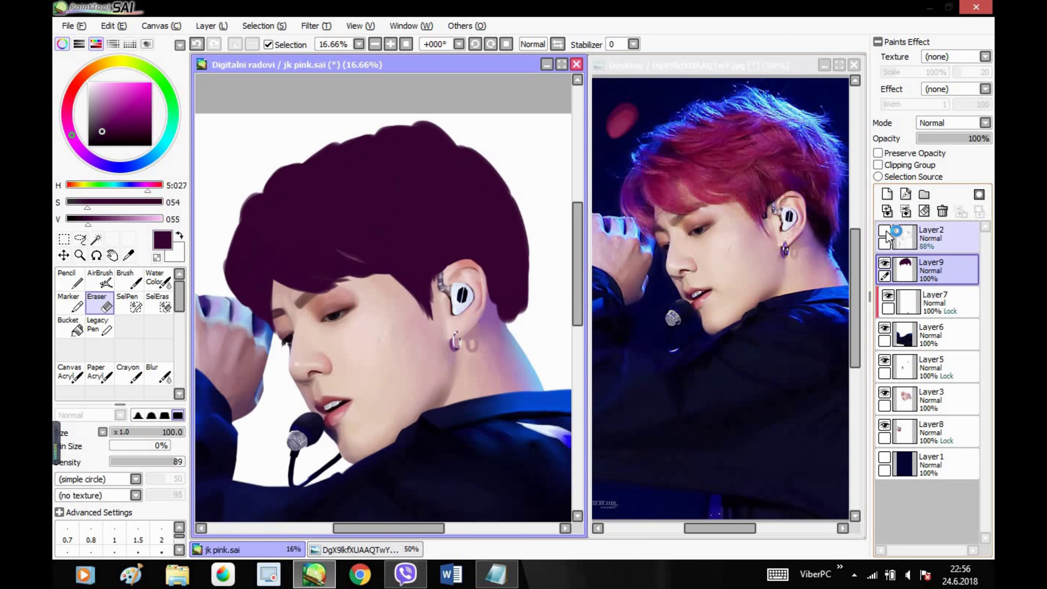
key("b")
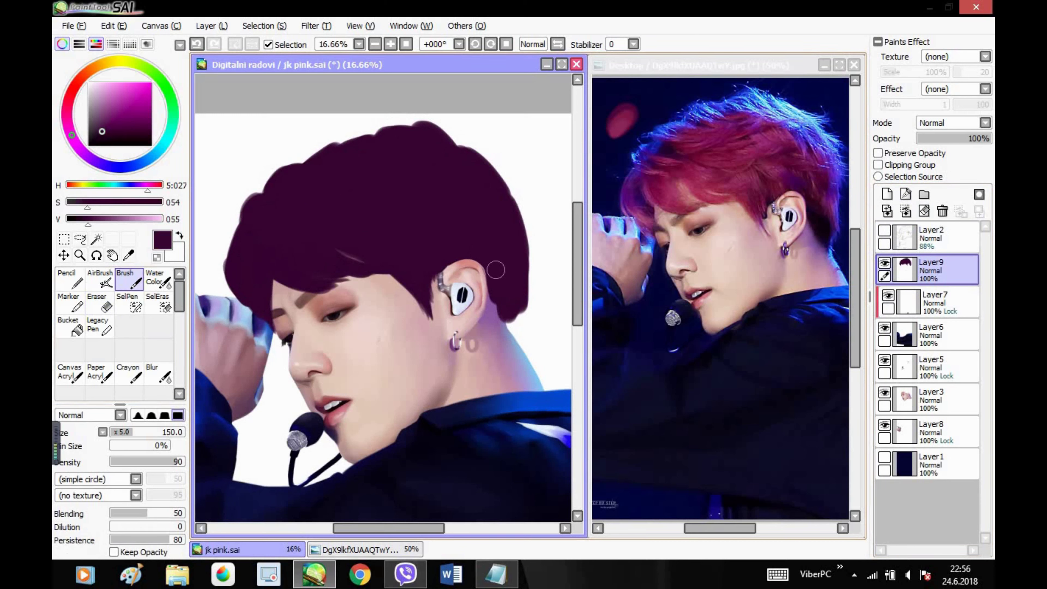
left_click(557, 43)
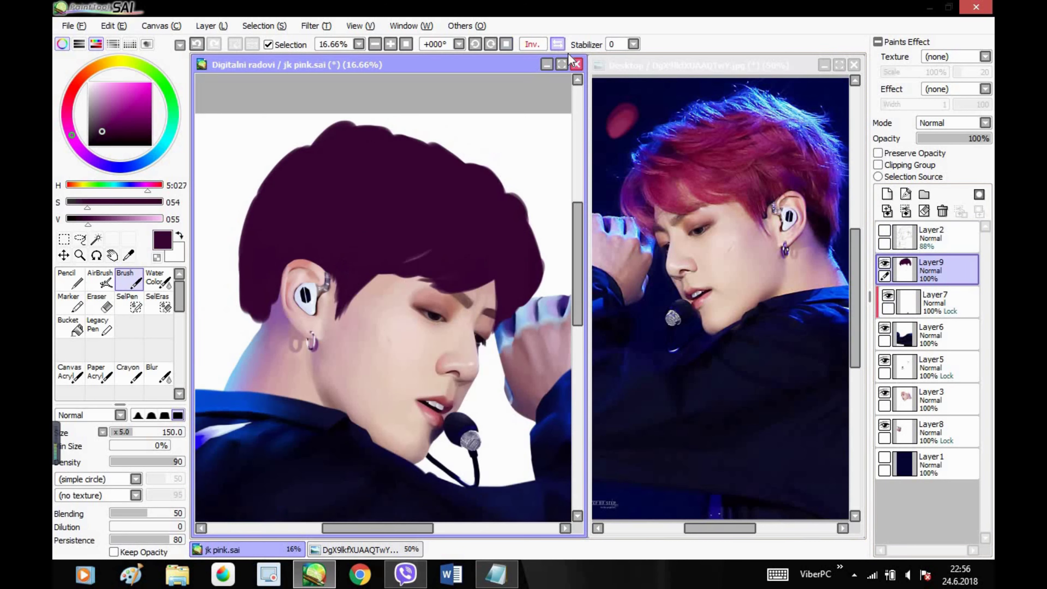
left_click(619, 65)
left_click(557, 44)
left_click(531, 64)
- Show the sketch Layer2, extend the dark purple hair down to the nape, and turn on Preserve Opacity for Layer9
left_click(883, 230)
mouse_move(457, 161)
left_mouse_down()
mouse_move(374, 128)
mouse_move(318, 132)
mouse_move(332, 123)
mouse_move(321, 138)
mouse_move(333, 134)
mouse_move(281, 164)
mouse_move(249, 205)
mouse_move(251, 310)
mouse_move(296, 268)
mouse_move(272, 312)
mouse_move(272, 297)
mouse_move(302, 294)
mouse_move(289, 279)
mouse_move(290, 298)
mouse_move(254, 332)
mouse_move(261, 303)
mouse_move(246, 324)
mouse_move(242, 297)
mouse_move(247, 341)
mouse_move(267, 329)
left_mouse_up()
key("e")
left_click(129, 279)
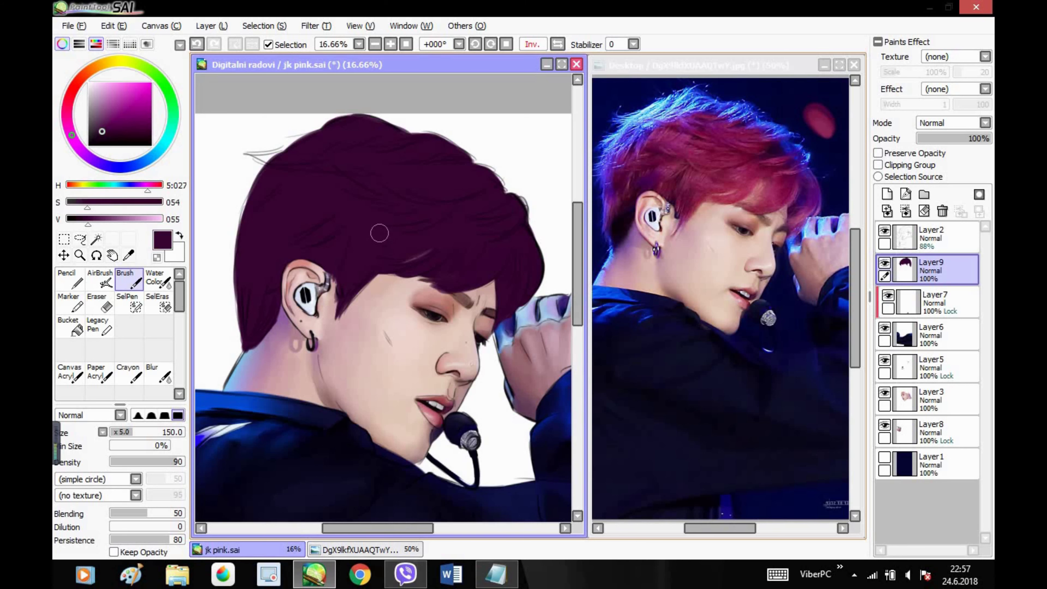
left_click(884, 231)
left_click(877, 153)
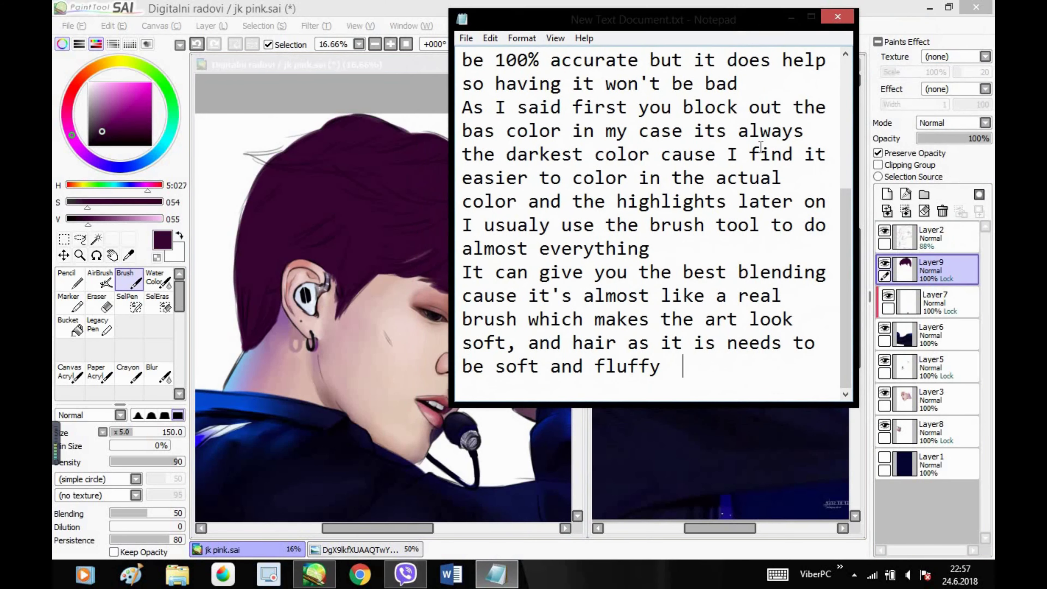
- In Notepad, add the line "It's better to check the preserve opacity thing so you won't lose what you made"
key("Return")
type("It's better to check ")
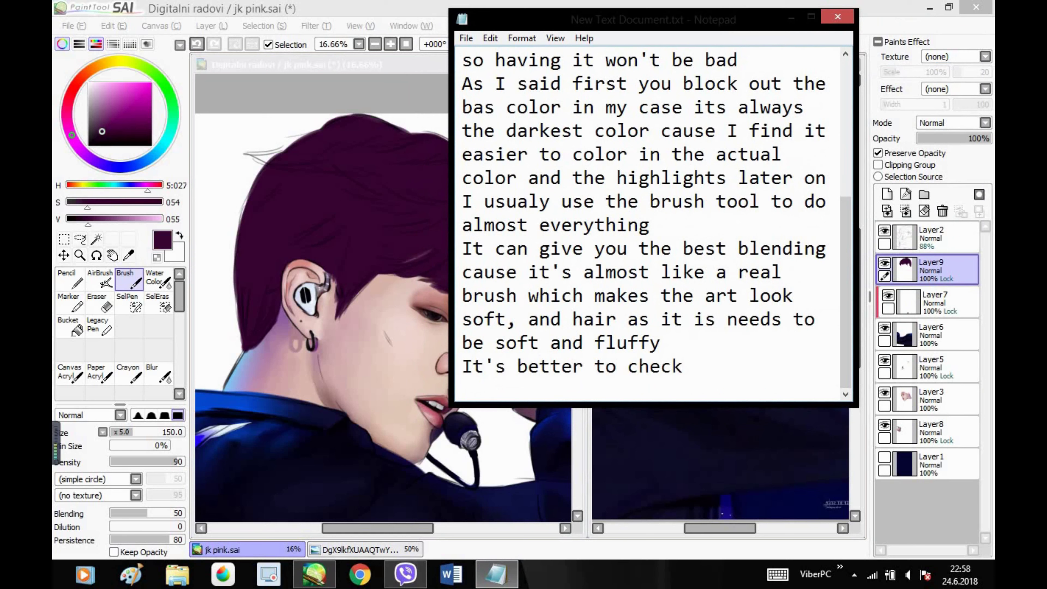
type("the preserve")
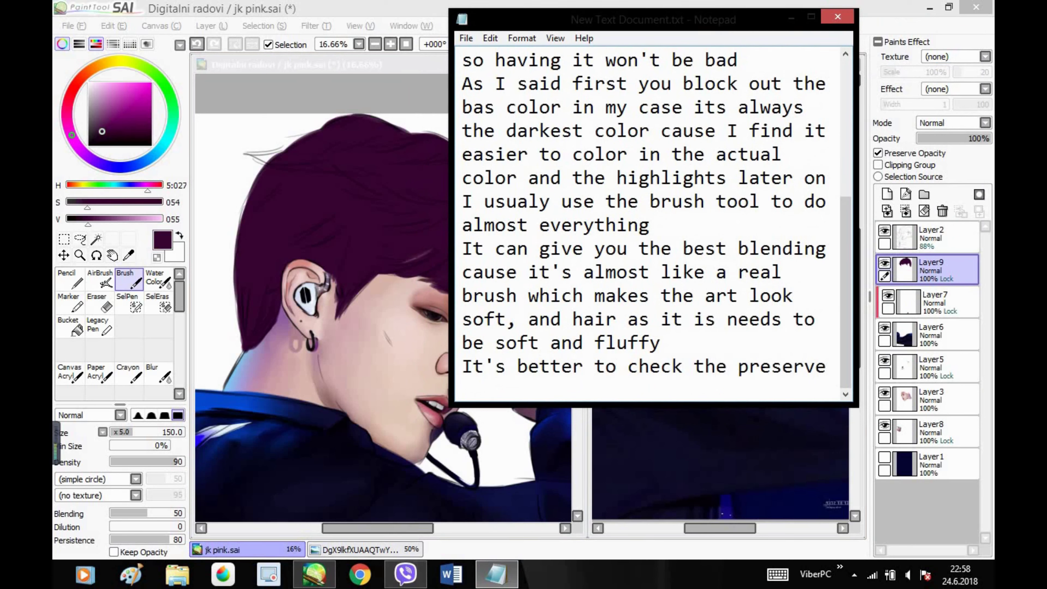
type(" opacity thing so you won't lo")
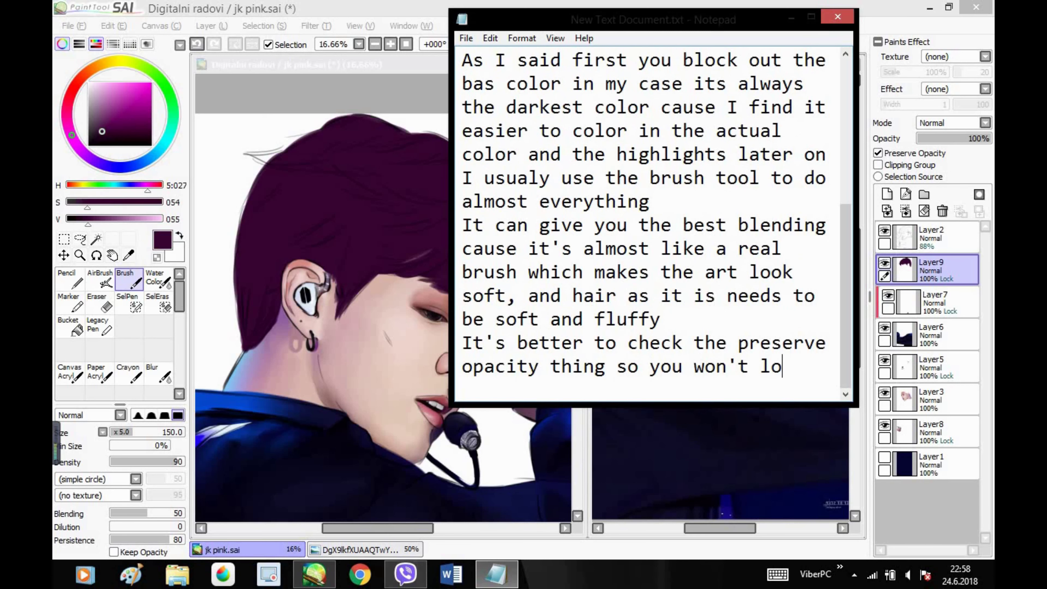
type("se what you mad")
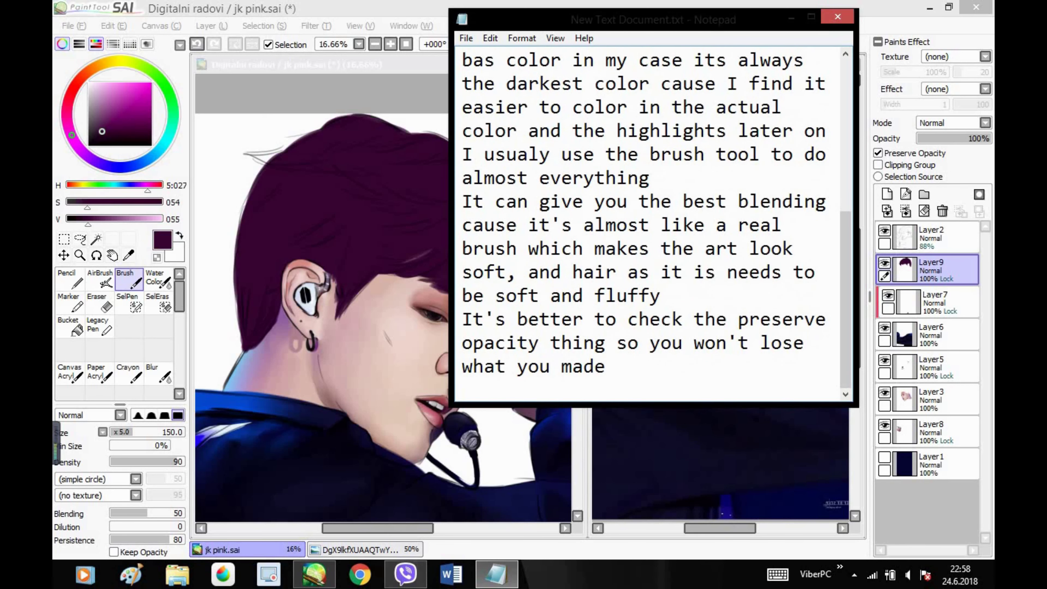
type("e")
- Add a new line reading "After blocking out the base color you can start adding the other colors"
key("Return")
type("After bloc")
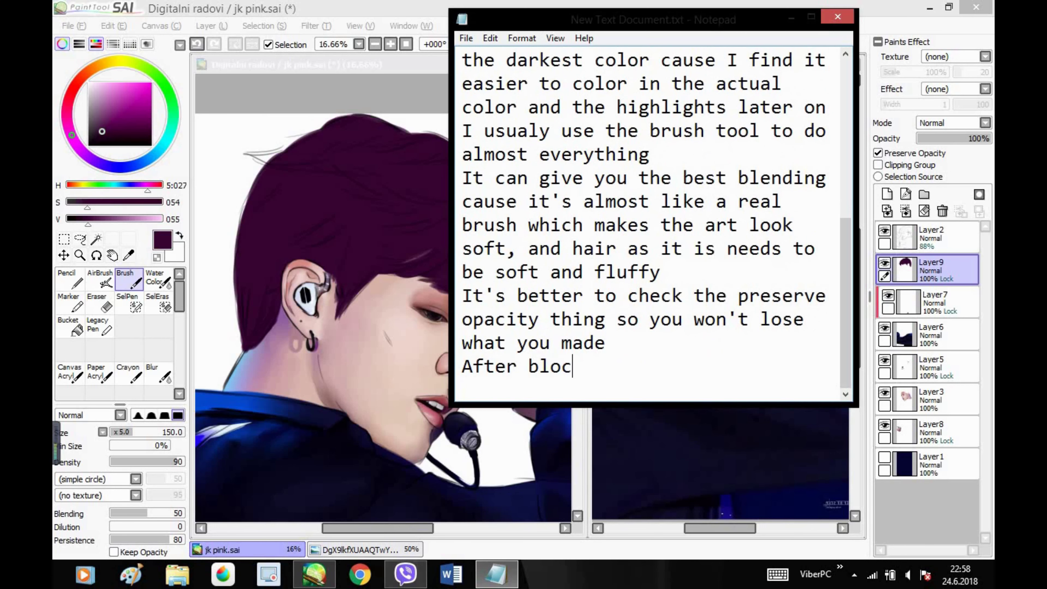
type("king out the base color you can ")
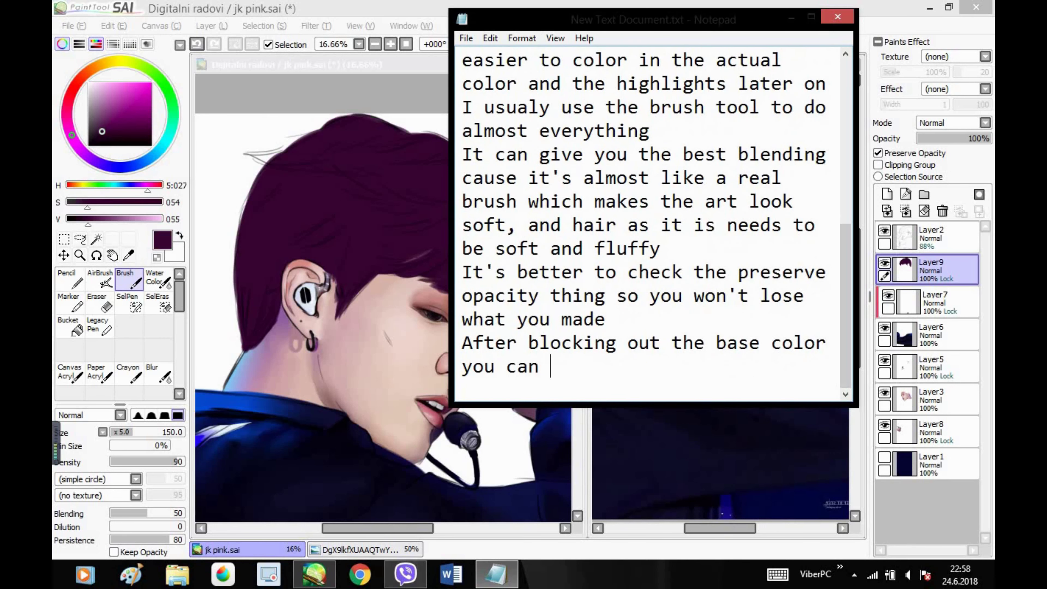
type("start adding ")
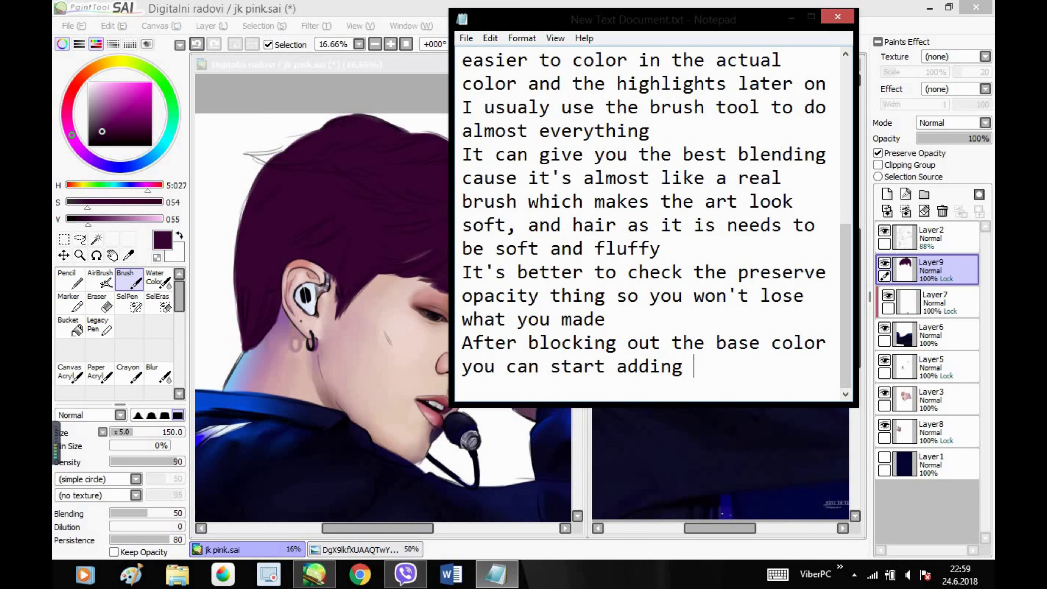
type("the other colors")
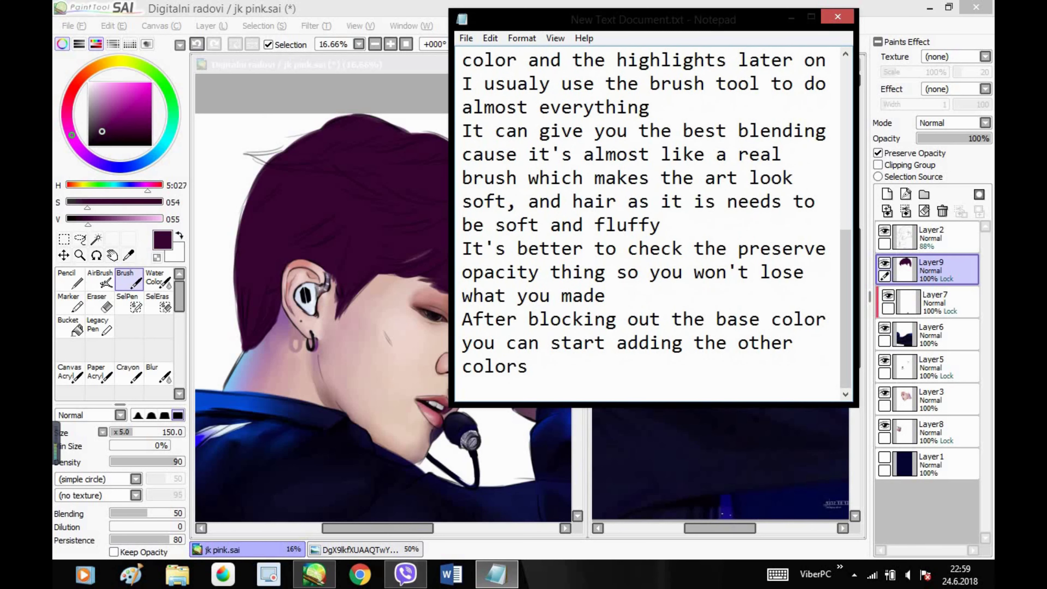
- Add a new line beginning "Always watch your reference esp. if you are just starting to learn how to draw it's easi"
key("Return")
type("Always watch your reference")
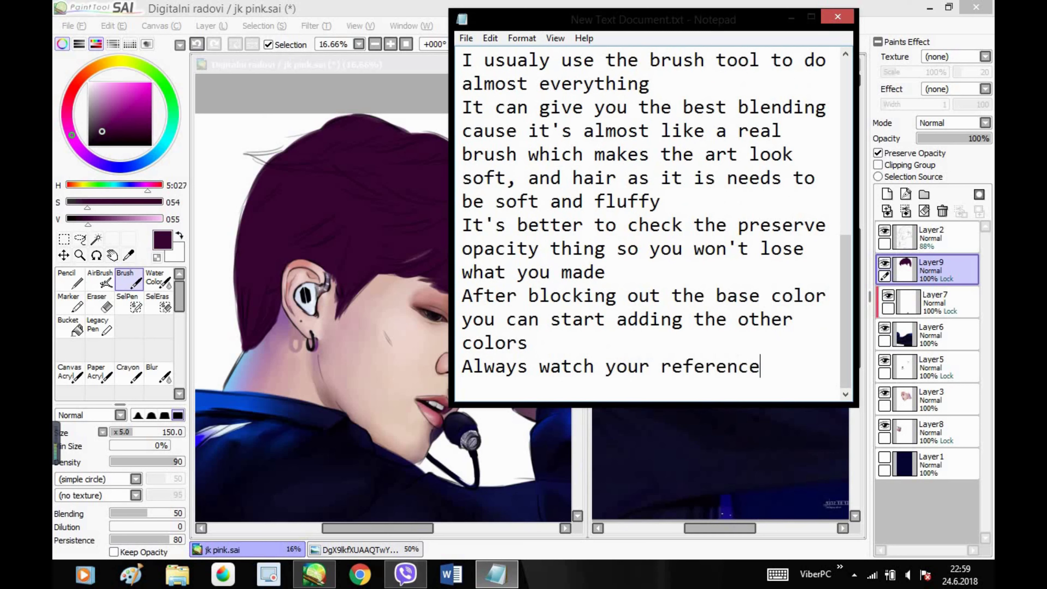
type(" esp.")
key("Return")
type("if you are just starting to learn how")
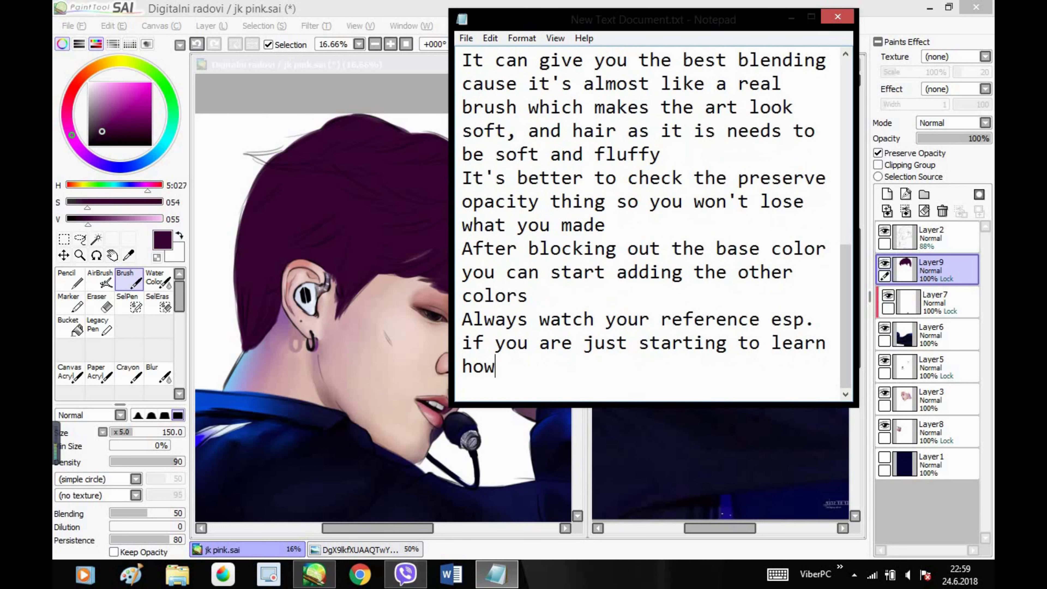
type(" to draw it's easi")
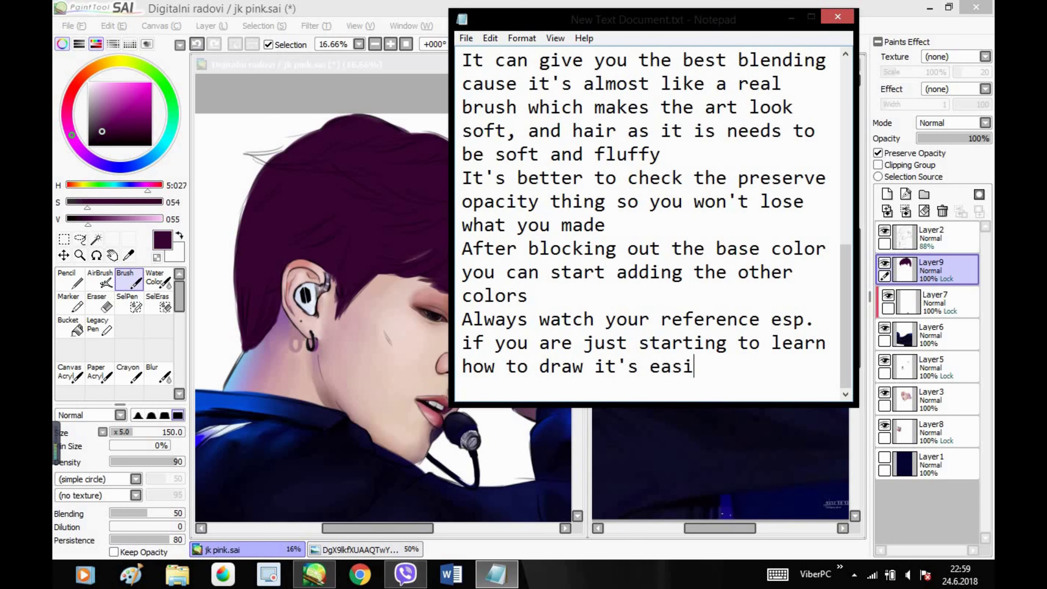
- Finish the reference tip so it ends with "easier if you aleady know where is everything gonna go" and start a new line
type("er if you aleady know ehe")
key("BackSpace")
key("BackSpace")
key("BackSpace")
type("where")
key("BackSpace")
key("BackSpace")
type("is everything gonna go")
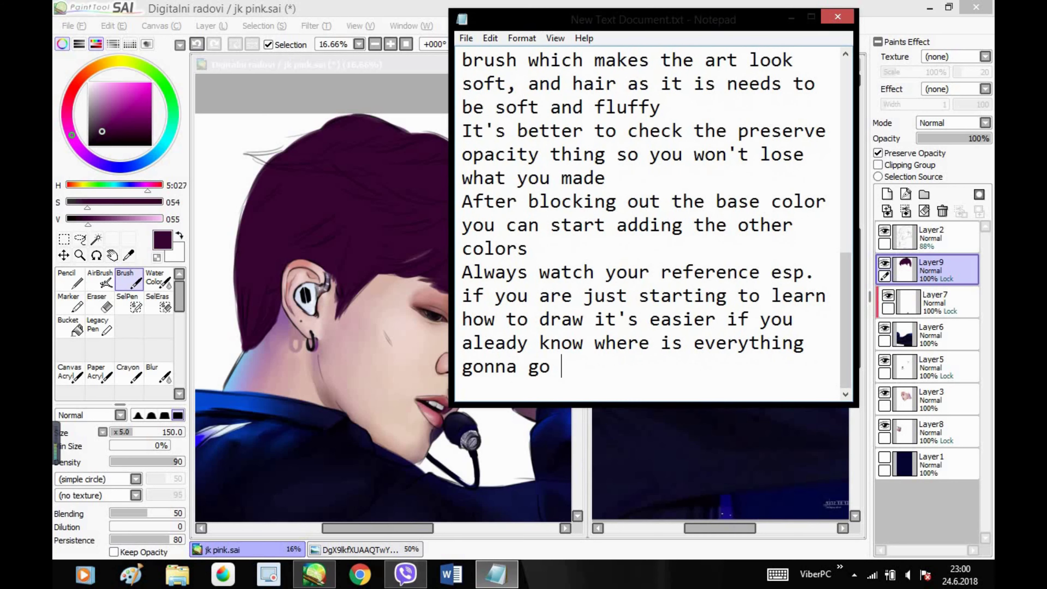
key("Return")
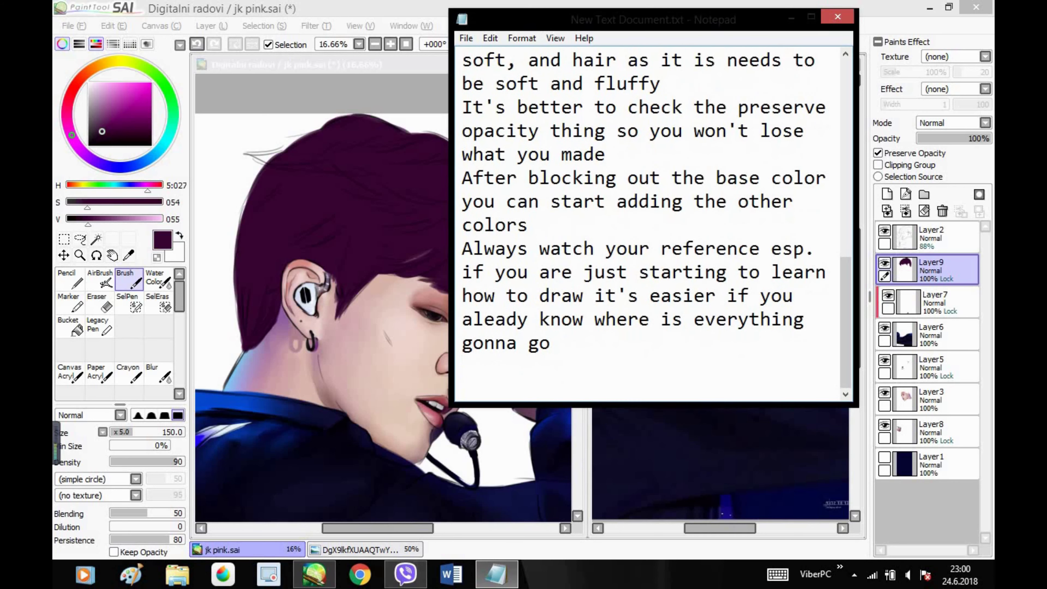
- Switch to PaintTool SAI, return both views to normal orientation, and sample a red from the reference photo's hair
left_click(534, 6)
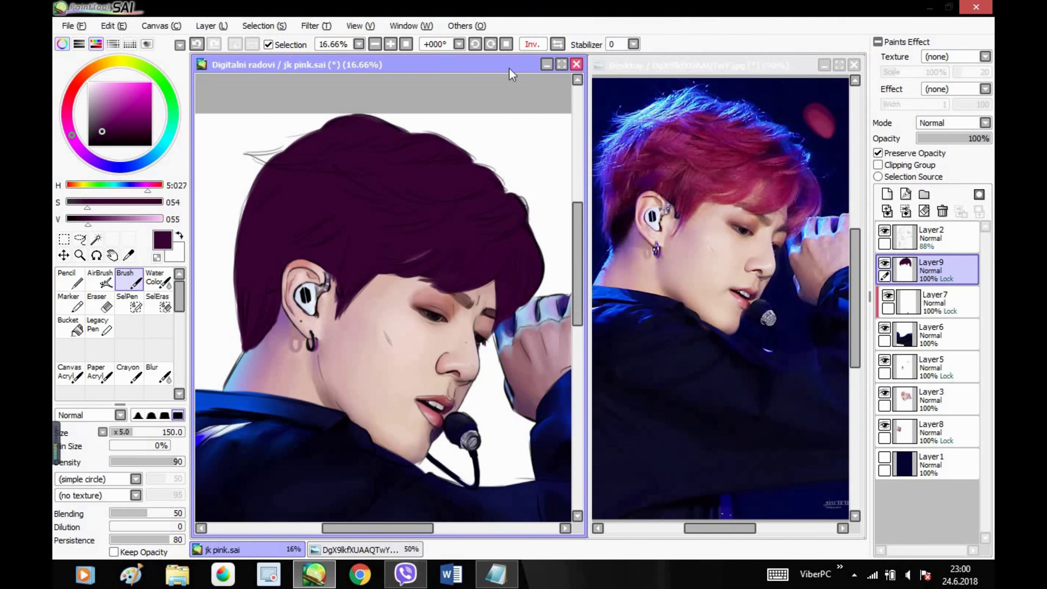
left_click(556, 44)
left_click(610, 65)
left_click(556, 44)
key("alt")
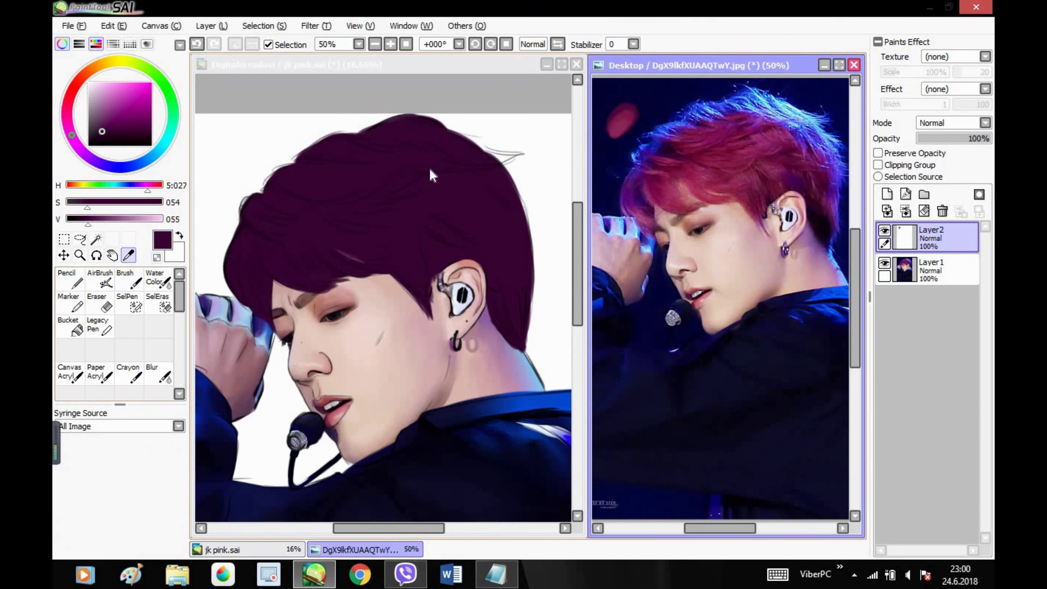
left_click(692, 175, "alt")
- Paint the portrait's fringe with the sampled red on Layer9, setting the brush size to 135 and density to 93
left_click(333, 334)
mouse_move(268, 247)
left_mouse_down()
mouse_move(287, 274)
mouse_move(276, 241)
mouse_move(296, 249)
mouse_move(250, 217)
mouse_move(273, 215)
mouse_move(276, 198)
mouse_move(291, 230)
mouse_move(317, 237)
mouse_move(309, 256)
mouse_move(338, 283)
mouse_move(272, 260)
mouse_move(303, 286)
mouse_move(295, 226)
mouse_move(371, 264)
left_mouse_up()
left_click(179, 461)
left_click(130, 432)
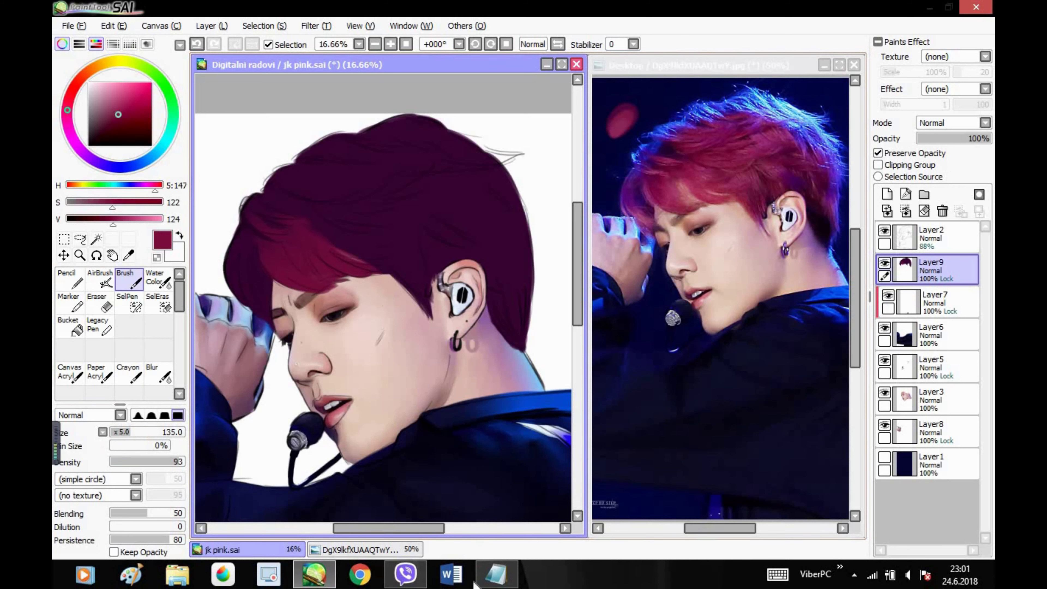
- Switch to Notepad and add "for these parts use a bigger brush just so you can add all of the color"
left_click(494, 575)
type("for these parts use a bigger brush justo")
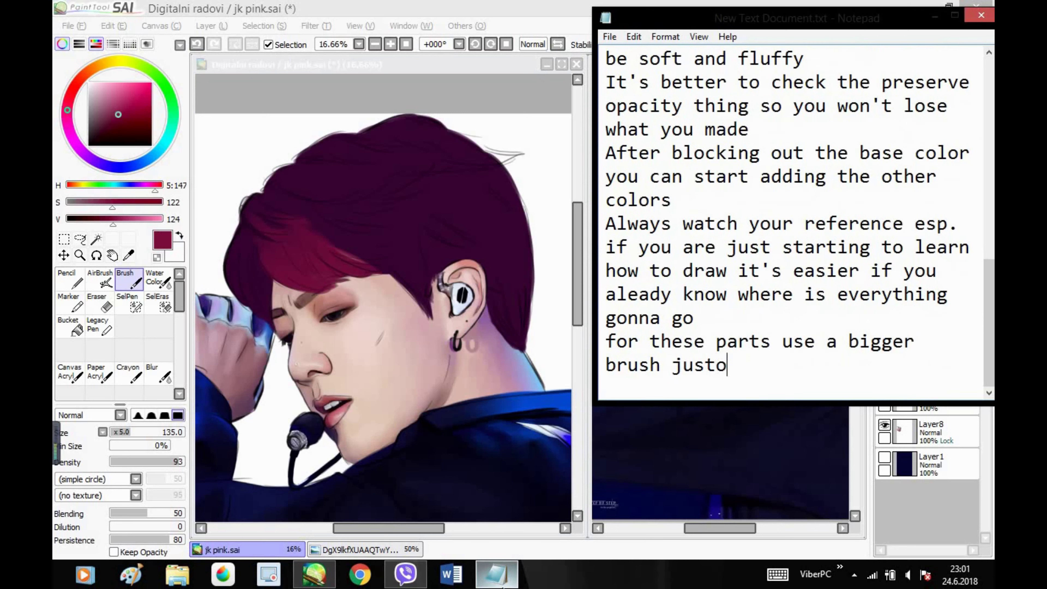
key("BackSpace")
type("so you")
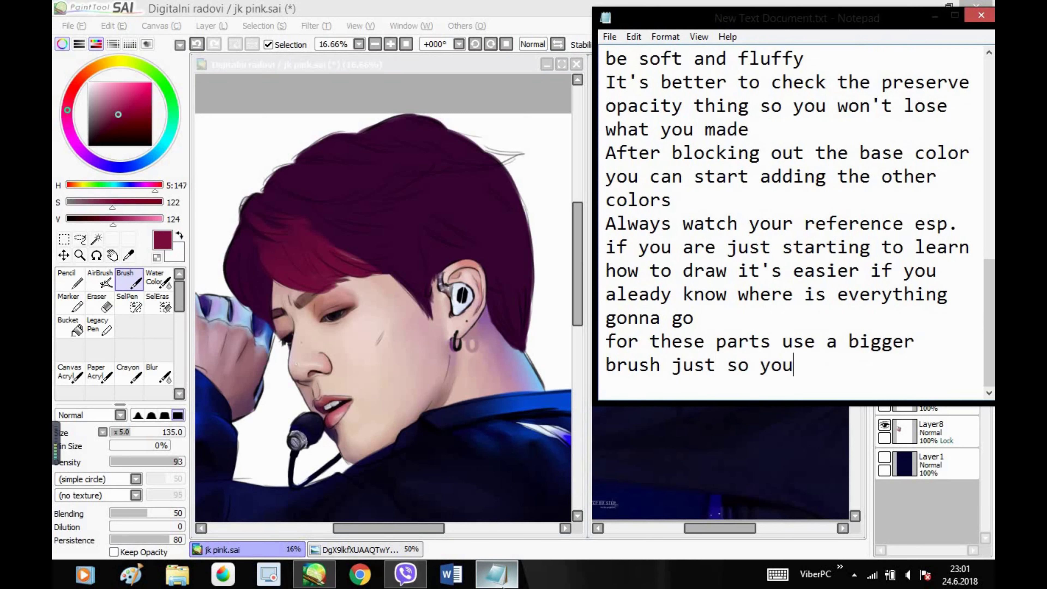
type(" can add all of the color")
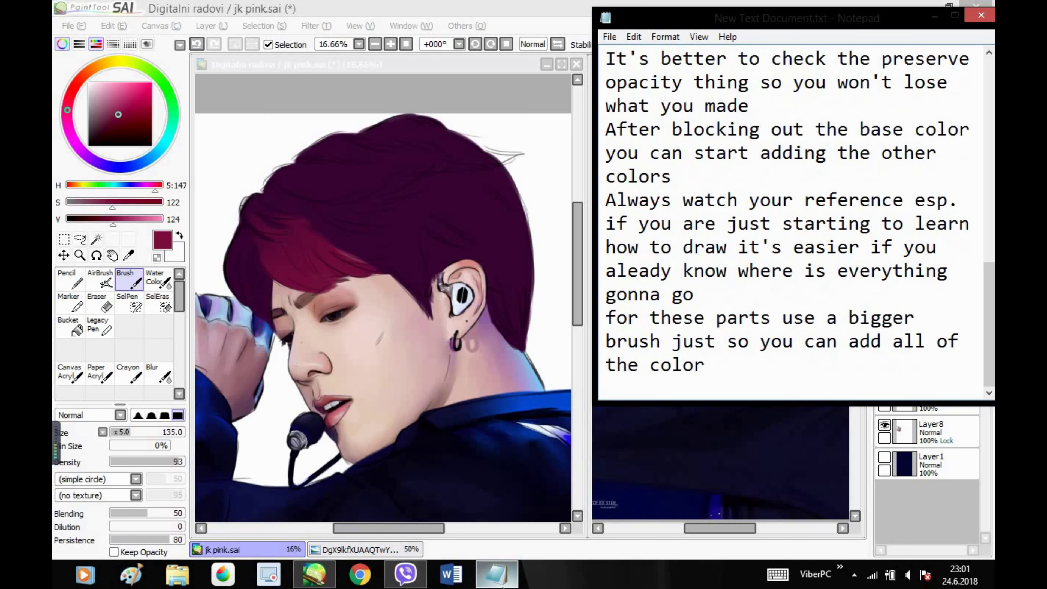
- Complete the note with "colors and it's better to have the colors in hair all laid out and later to add details"
type("s and it's be")
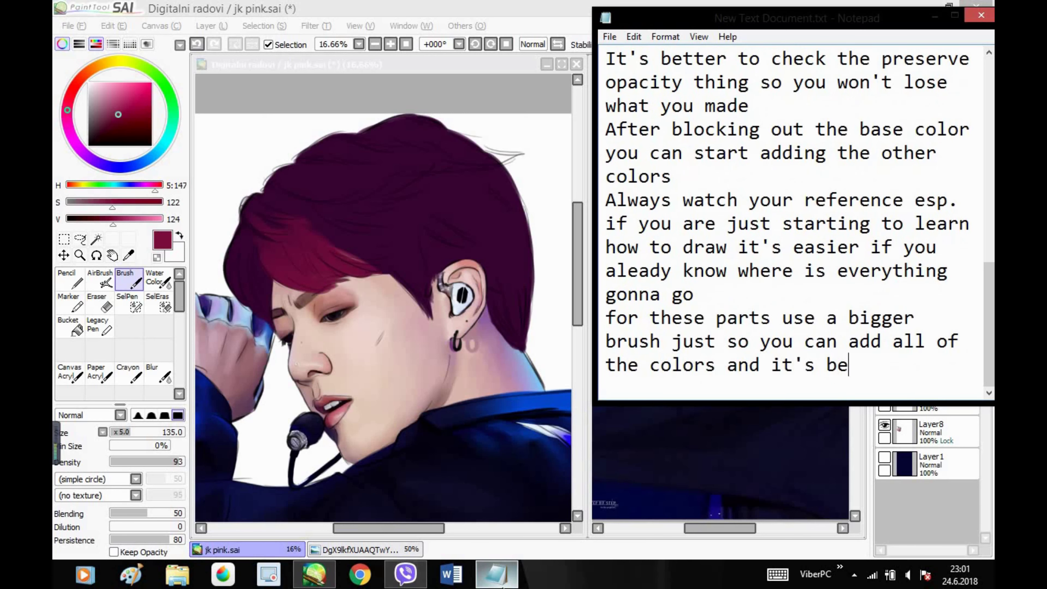
type("tter to have the colo")
key("BackSpace")
key("BackSpace")
type("olors in hair all la")
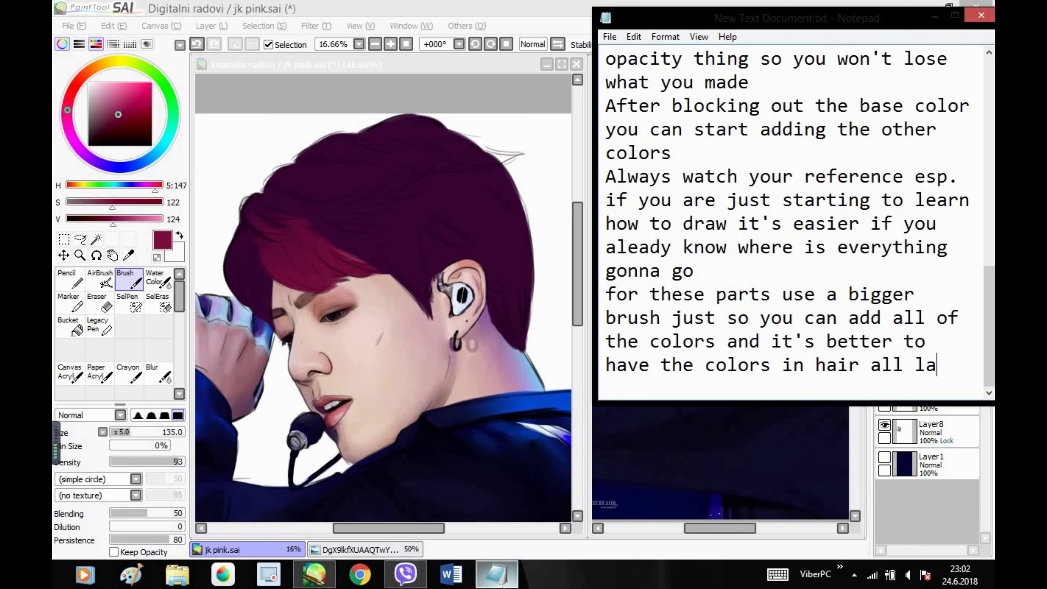
type("id out and later to add detail")
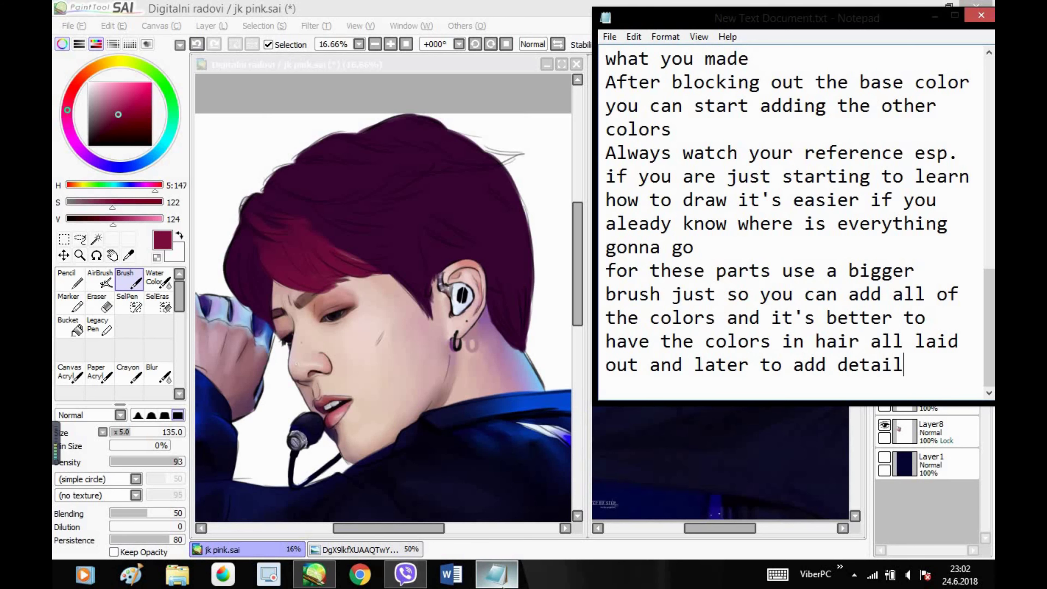
type("s")
key("Return")
- Switch to PaintTool SAI and paint red strokes across the upper hair and above the fringe on Layer9
left_click(353, 2)
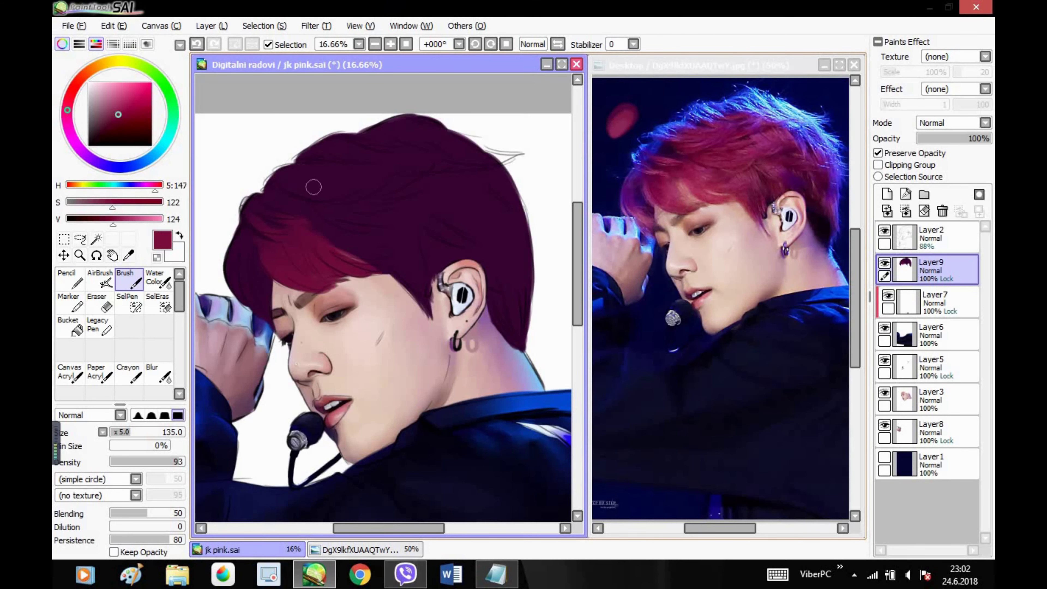
mouse_move(330, 196)
left_mouse_down()
mouse_move(385, 184)
mouse_move(368, 169)
mouse_move(416, 184)
mouse_move(398, 259)
mouse_move(375, 255)
mouse_move(425, 271)
mouse_move(375, 233)
left_mouse_up()
- In Notepad, add "As I said the brush tool is great to use because it gives of a "painted" feel to the art"
key("alt+Tab")
type("As I said the brush tool is great to use b")
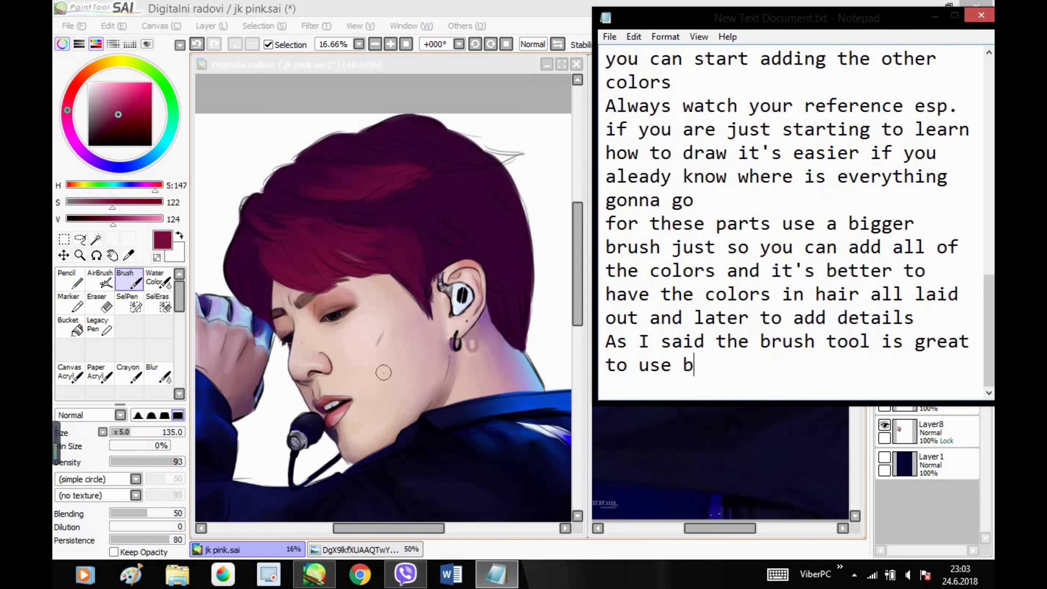
type("ecause it gives")
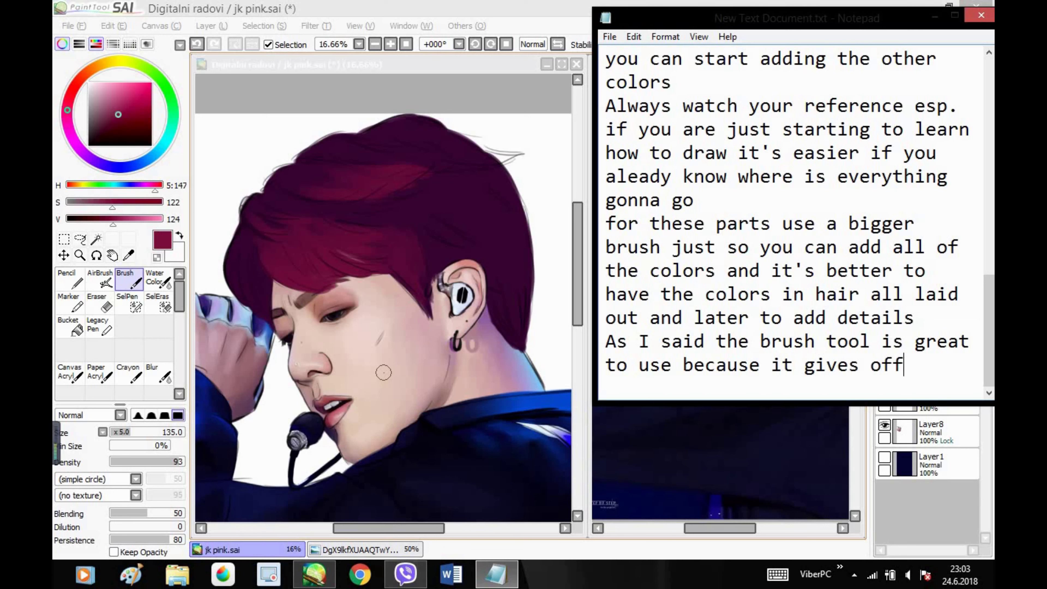
type(" of a \"painted\" feel to the art")
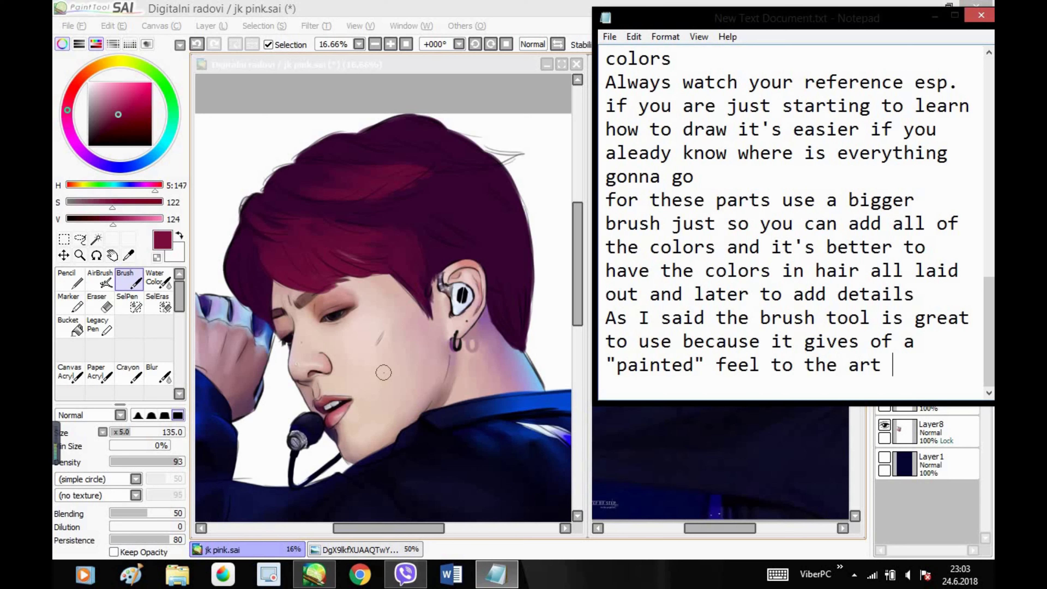
- Add "It already starts to blend" to the note on a new line
key("Return")
type("It already star")
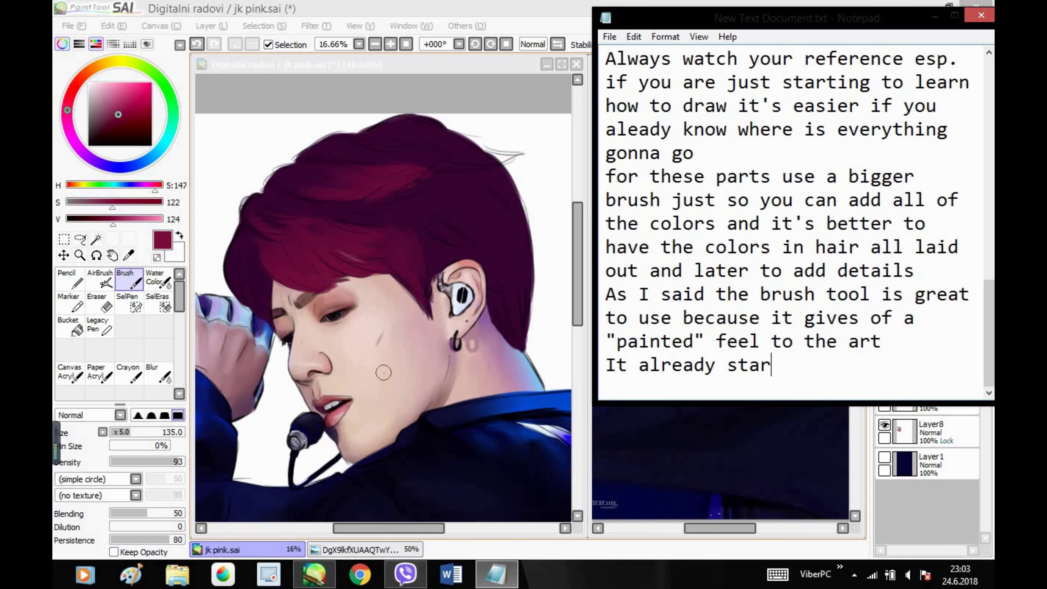
type("ts to blend")
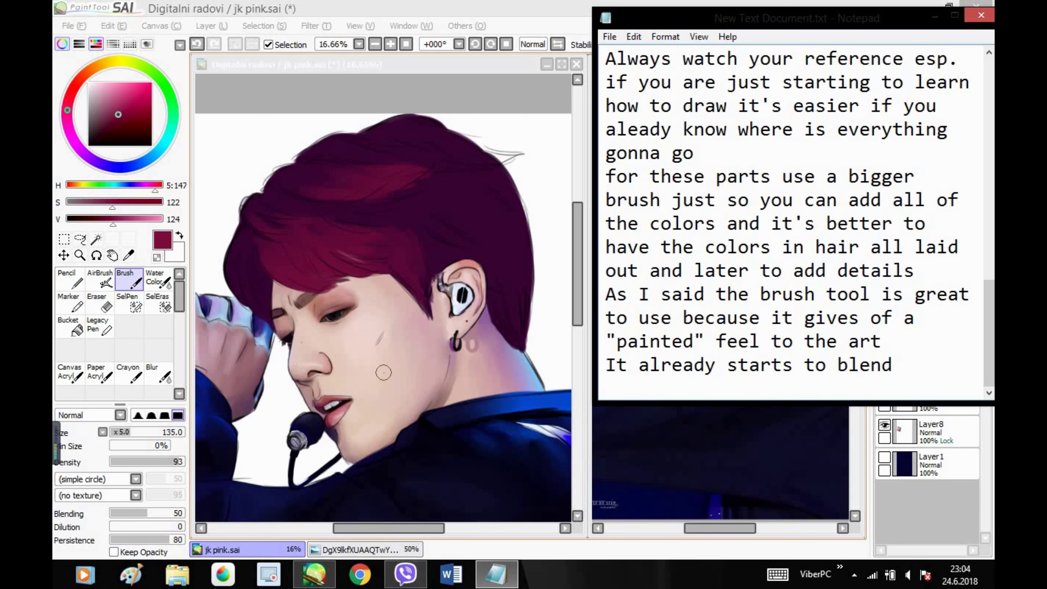
- Switch to PaintTool SAI, mirror the view, and paint red strokes over the crown and above the ear on Layer9
left_click(406, 8)
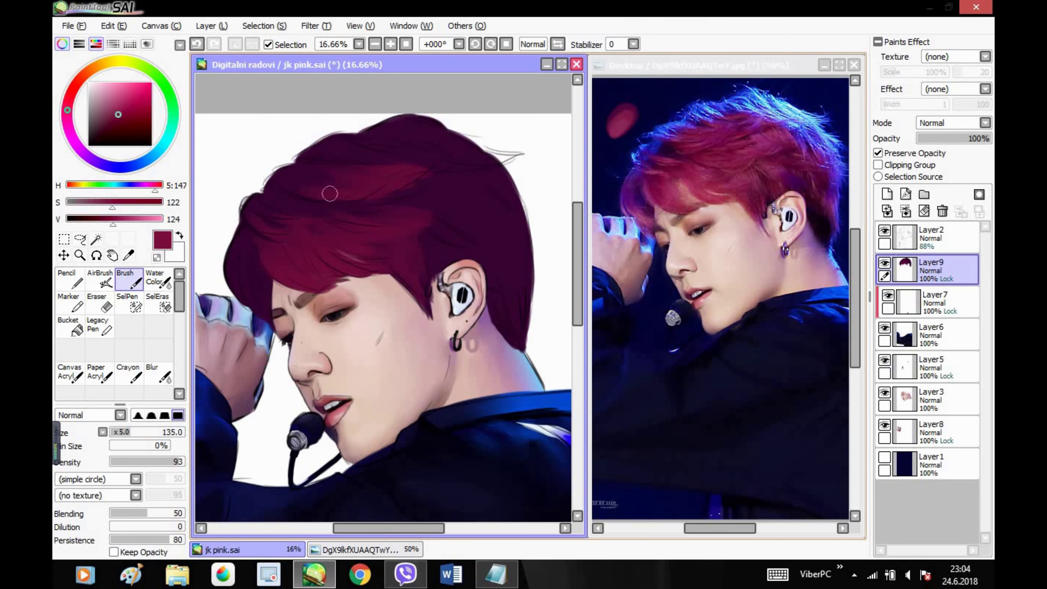
key("h")
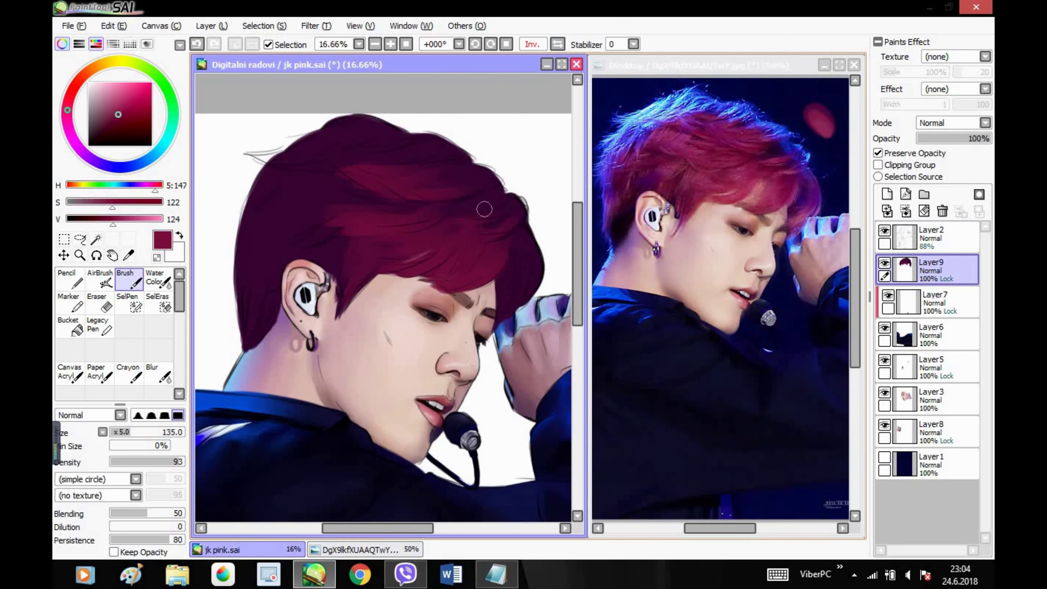
left_click_drag(329, 225, 288, 230)
left_click_drag(367, 196, 296, 207)
left_click_drag(384, 166, 313, 158)
left_click_drag(396, 166, 290, 161)
mouse_move(317, 270)
left_mouse_down()
mouse_move(331, 242)
mouse_move(288, 258)
mouse_move(270, 230)
left_mouse_up()
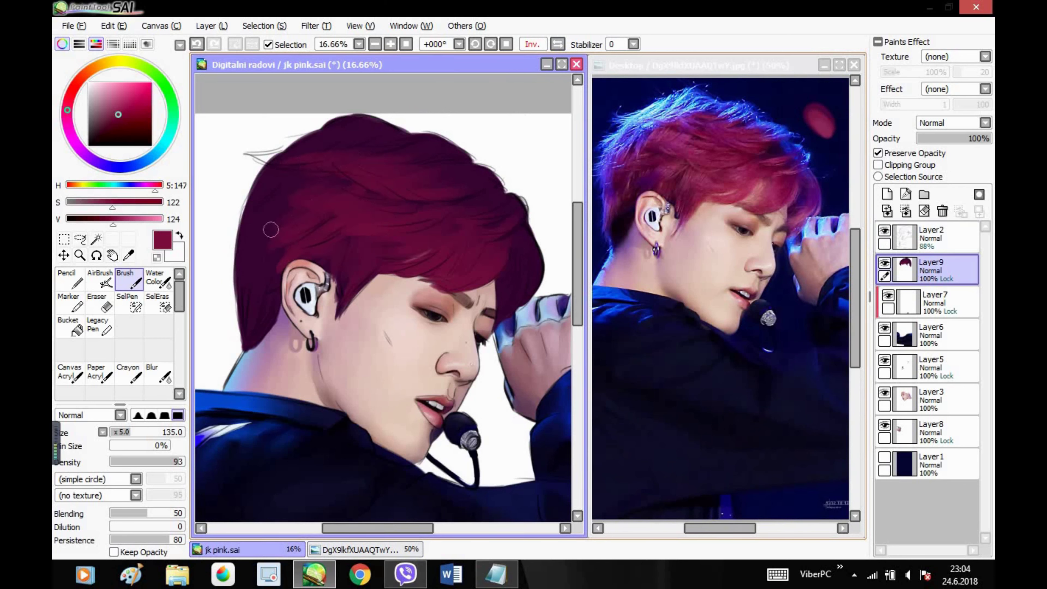
- Sample a pinkish purple and a lighter red from the reference photo's hair and paint both into the fringe
left_click(883, 230)
left_click(883, 231)
left_click(883, 231)
left_click(883, 231)
left_click(690, 135, "alt")
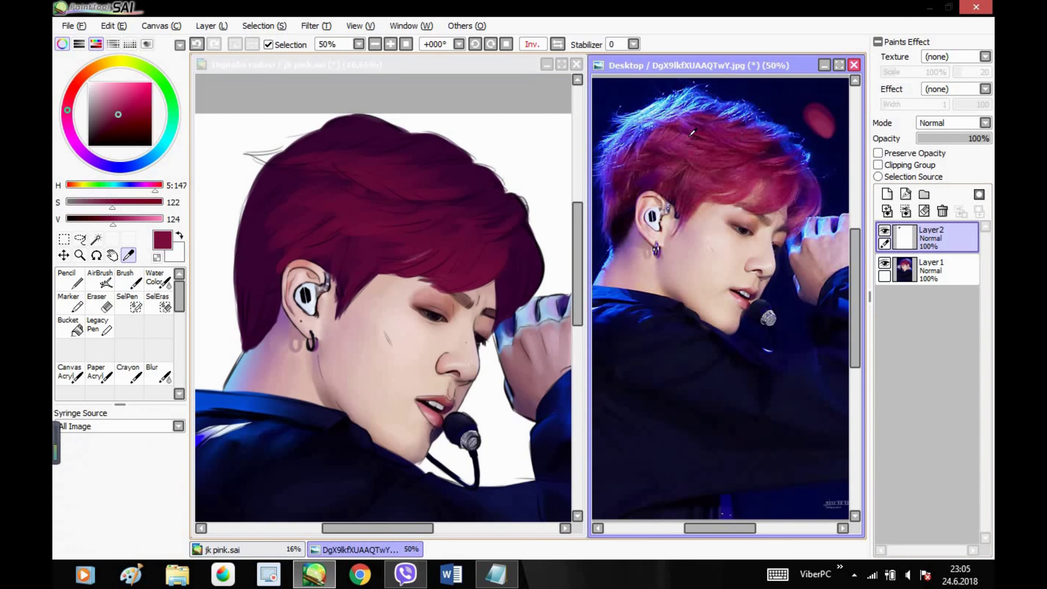
left_click(795, 194, "alt")
left_click(515, 210)
left_click_drag(500, 264, 486, 268)
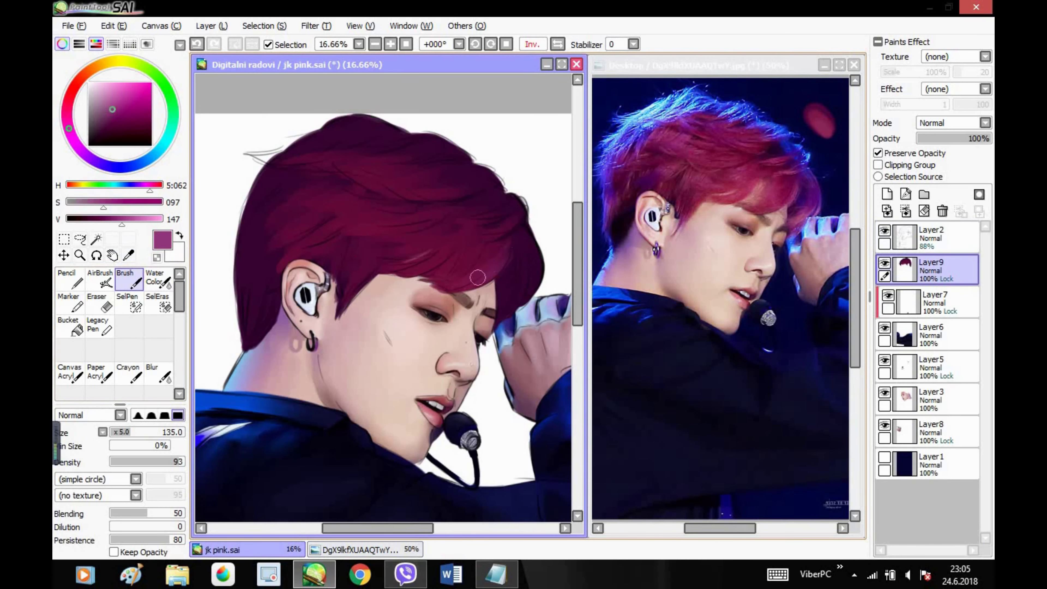
left_click(733, 187, "alt")
left_click(446, 288)
left_click_drag(477, 271, 449, 252)
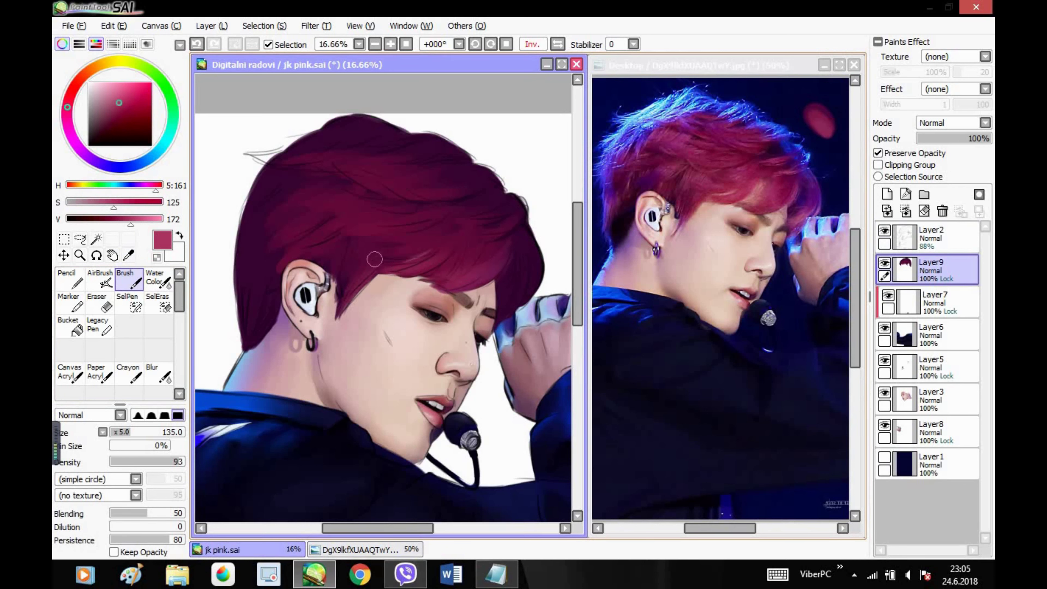
- Set the brush size to 110 and paint lighter red strands across the fringe, the crown and the hair above the ear
key("bracketleft")
key("bracketleft")
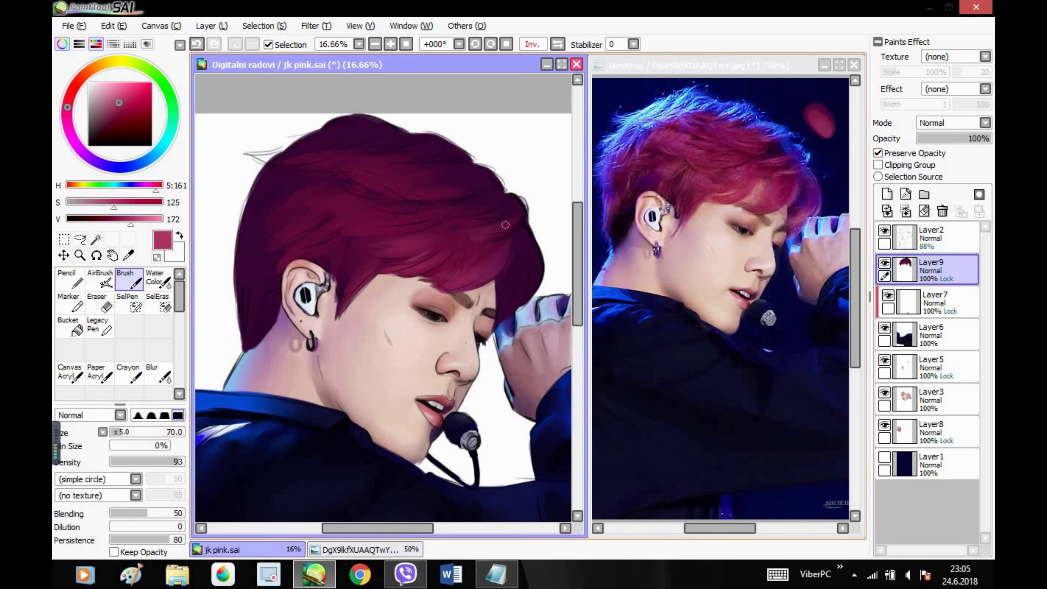
key("bracketright")
key("bracketright")
mouse_move(467, 220)
left_mouse_down()
mouse_move(439, 202)
mouse_move(384, 212)
left_mouse_up()
key("h")
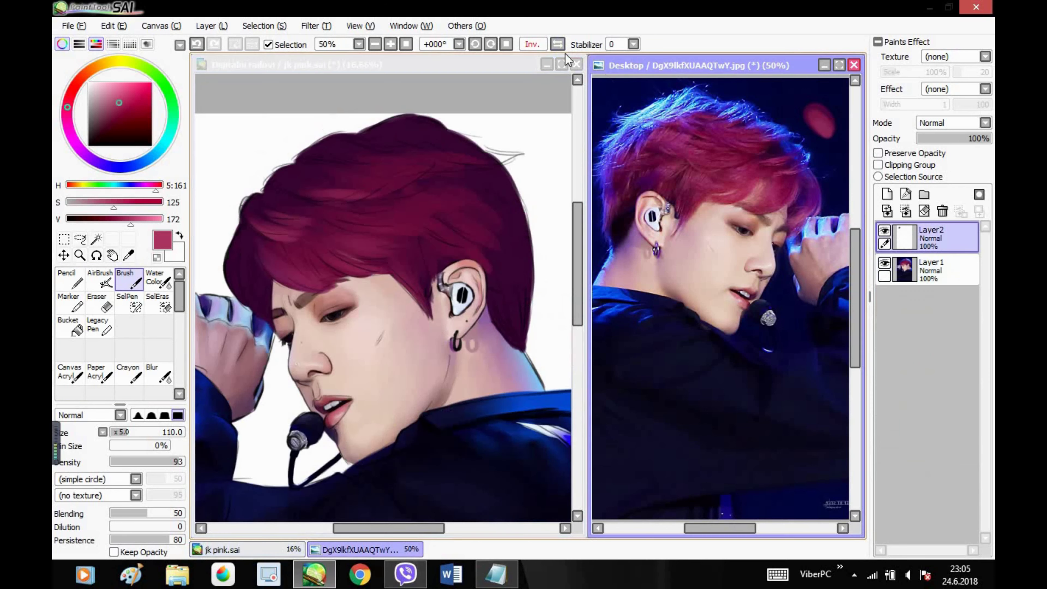
left_click_drag(434, 279, 421, 264)
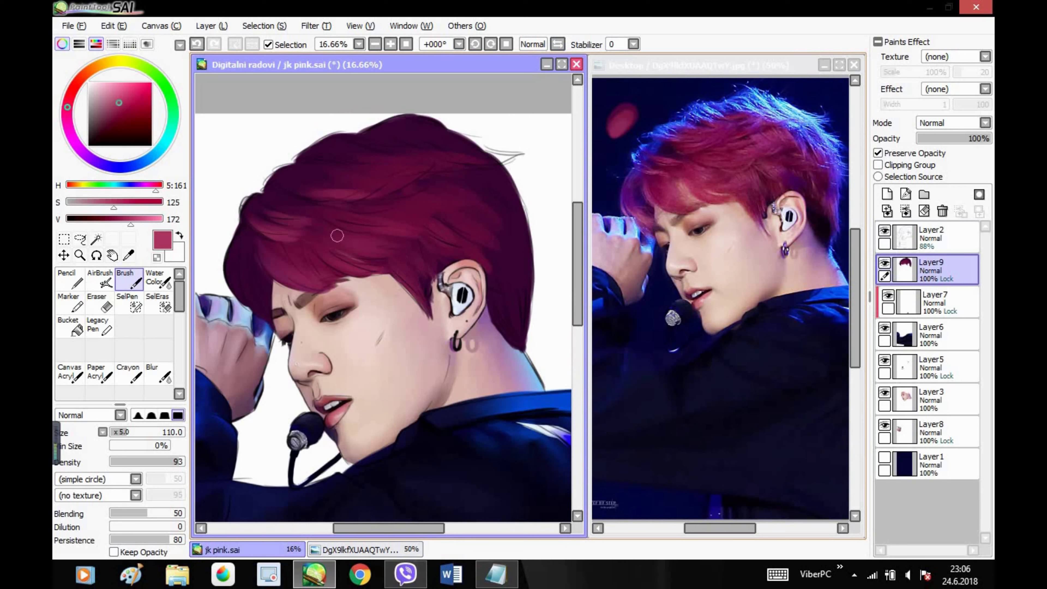
mouse_move(329, 227)
left_mouse_down()
mouse_move(316, 247)
mouse_move(328, 270)
mouse_move(371, 261)
left_mouse_up()
mouse_move(377, 190)
left_mouse_down()
mouse_move(411, 180)
mouse_move(435, 205)
mouse_move(438, 184)
mouse_move(455, 229)
left_mouse_up()
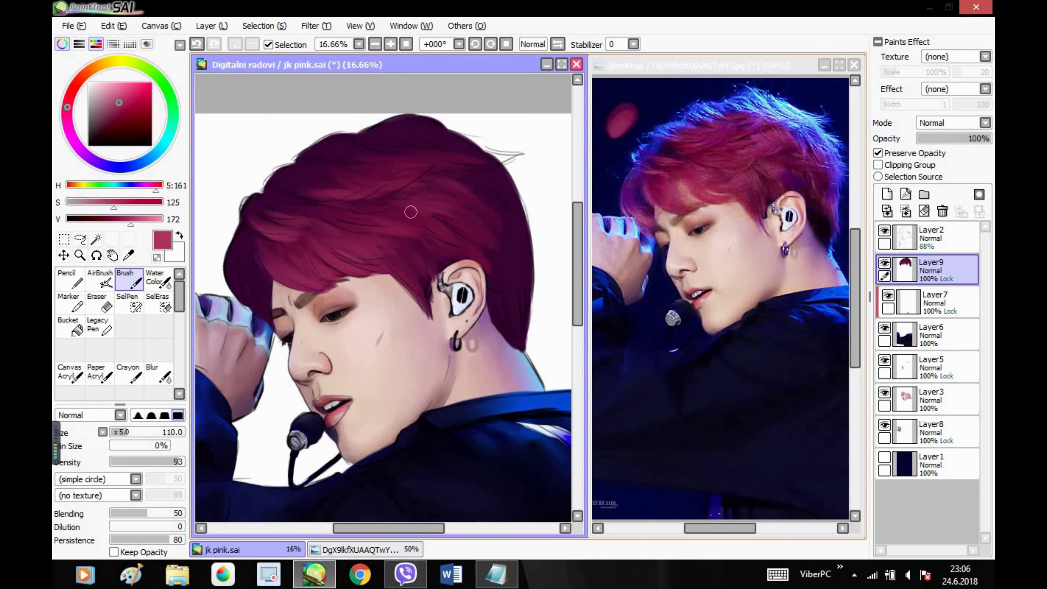
- Sample dark purple from the back of the reference photo's hair and paint it onto the front edge of the fringe
left_click(557, 44)
left_click(883, 231)
left_click(881, 234)
left_click(641, 154, "alt")
left_click(634, 153, "alt")
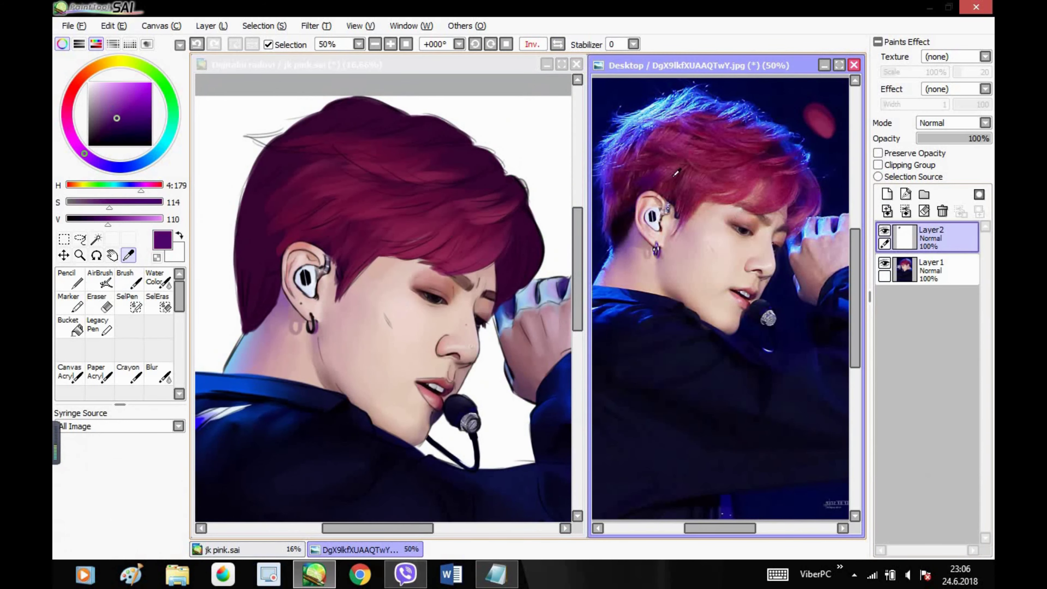
left_click(517, 233)
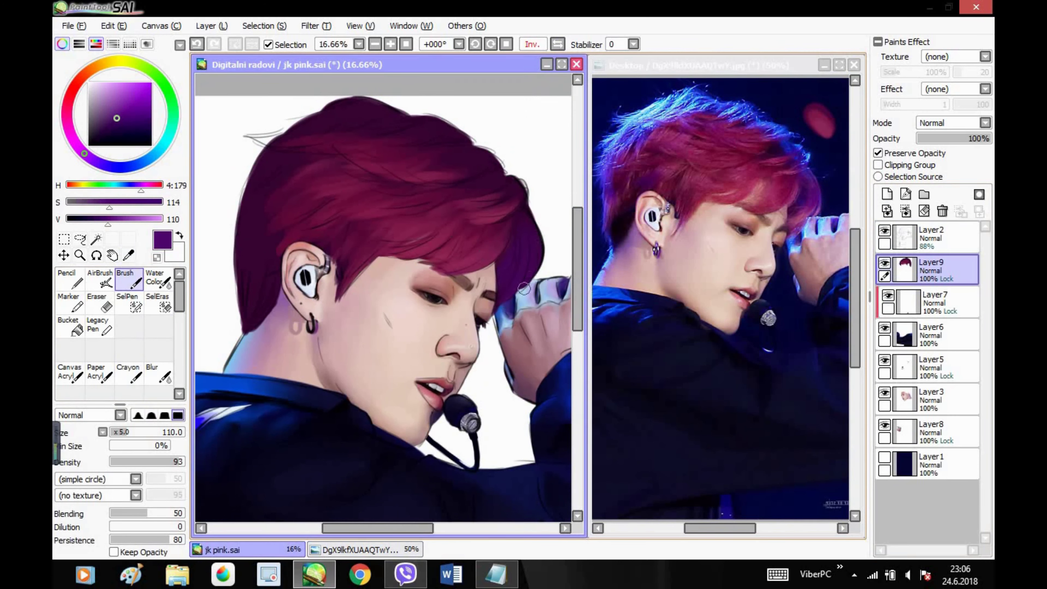
- Switch to Notepad and add "Because there is bluse lightning in the background the hair won't be just one color you will find blue too.."
left_click(480, 573)
type("Because there is bl")
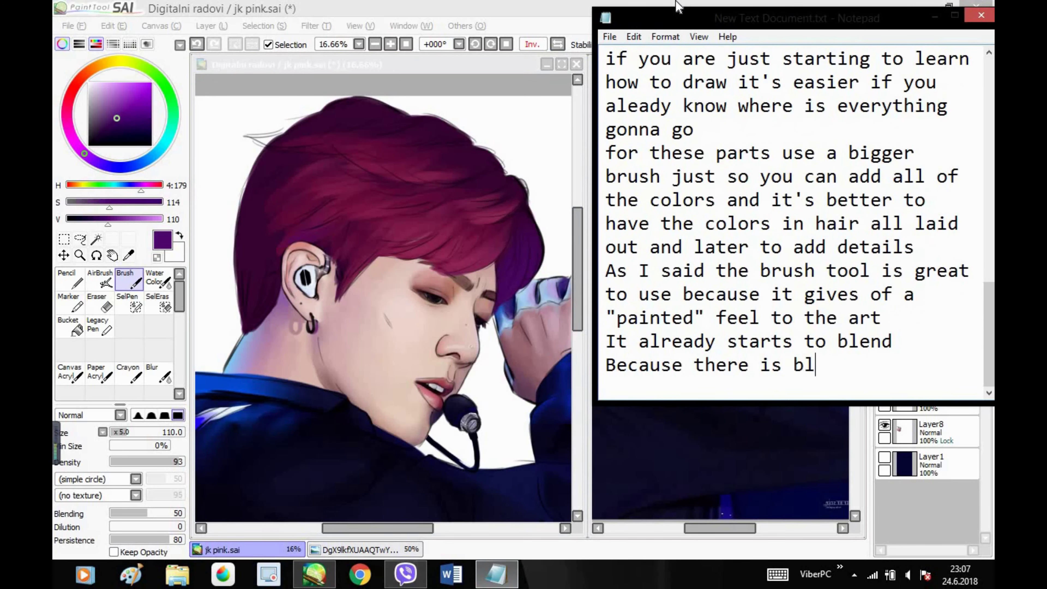
type("use lightning in th")
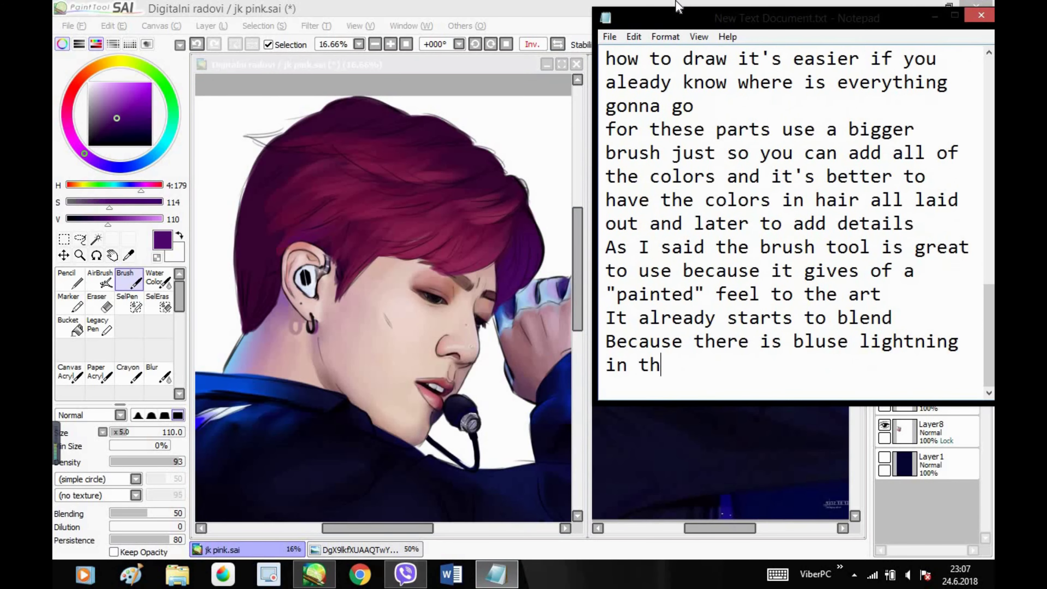
type("e backgrounf")
type(" the hair won't be just one color you wiull")
key("BackSpace")
key("BackSpace")
key("BackSpace")
type("ll find")
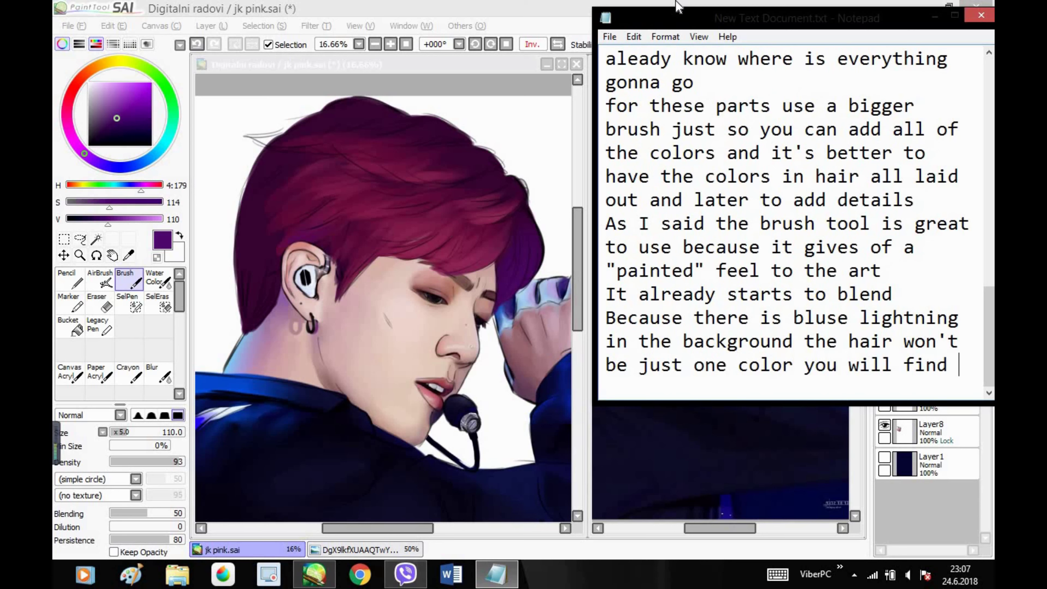
type(" blue")
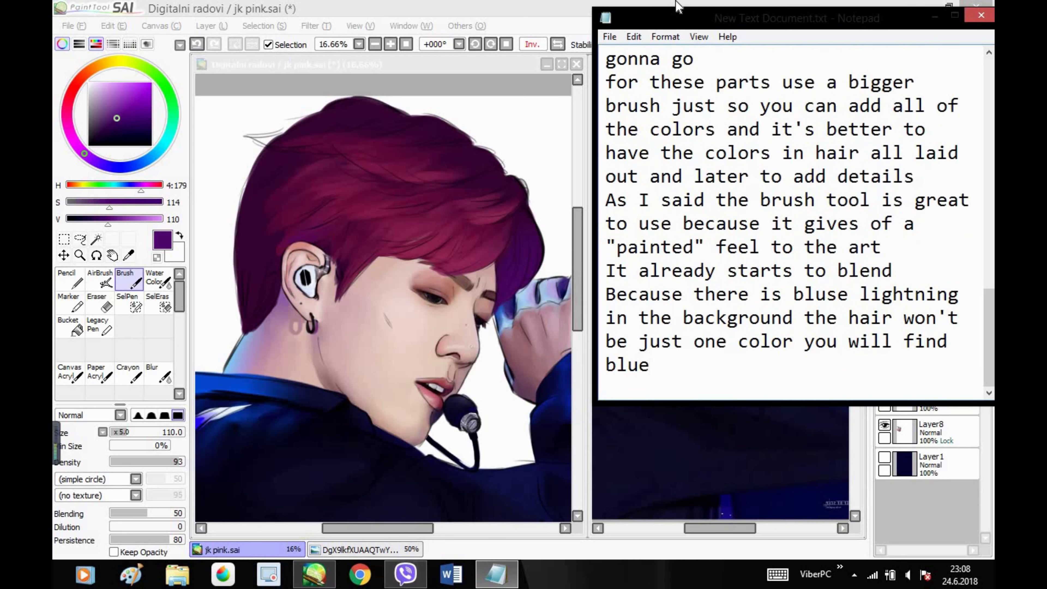
type(" too..")
key("Return")
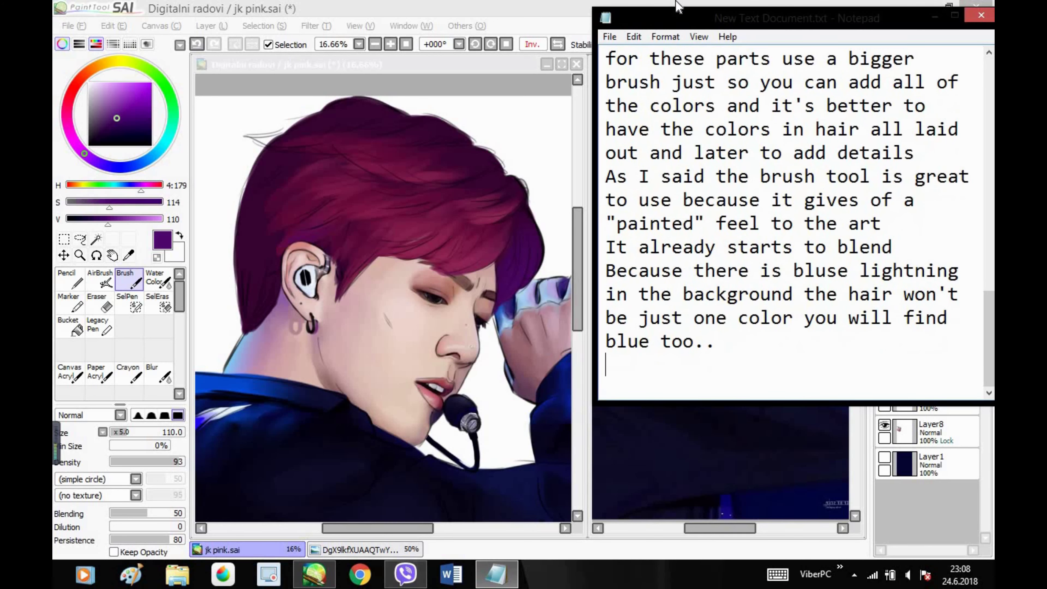
- Switch to PaintTool SAI and paint purple along the back of the head and muted pink strokes over the fringe's front edge
left_click(582, 7)
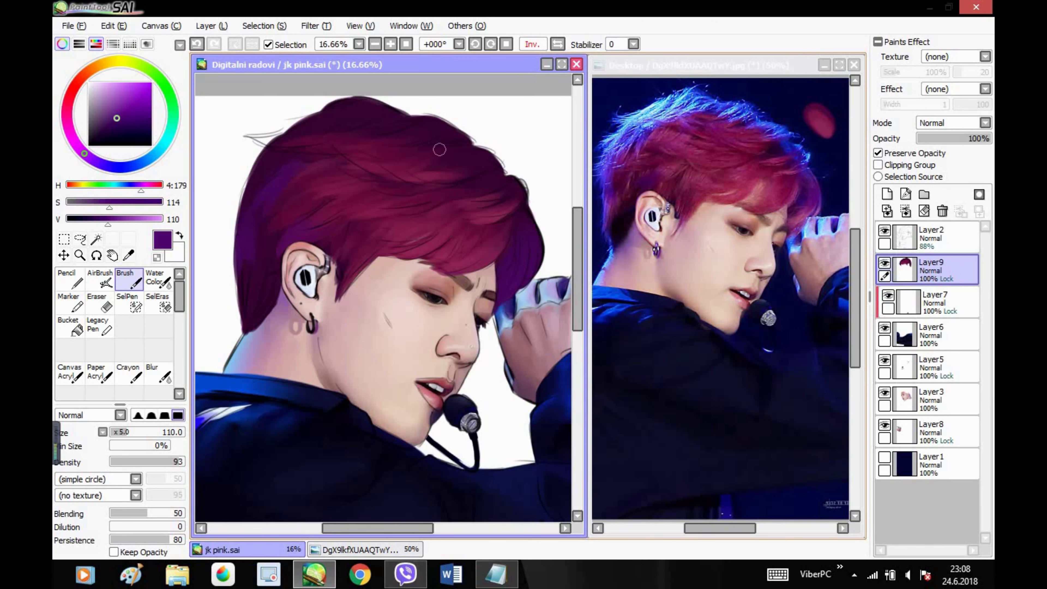
key("h")
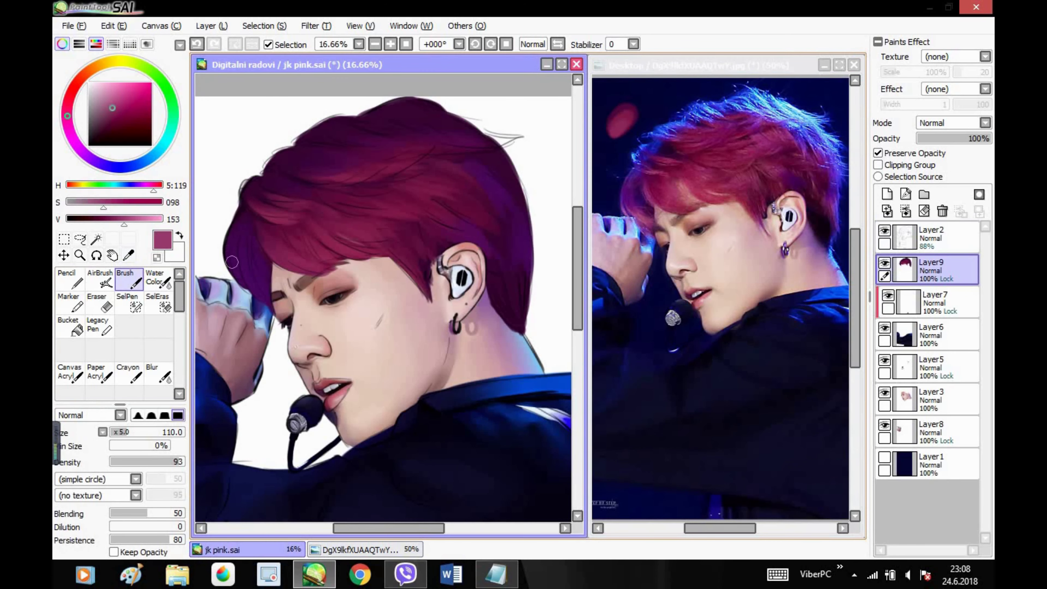
left_click_drag(247, 240, 257, 279)
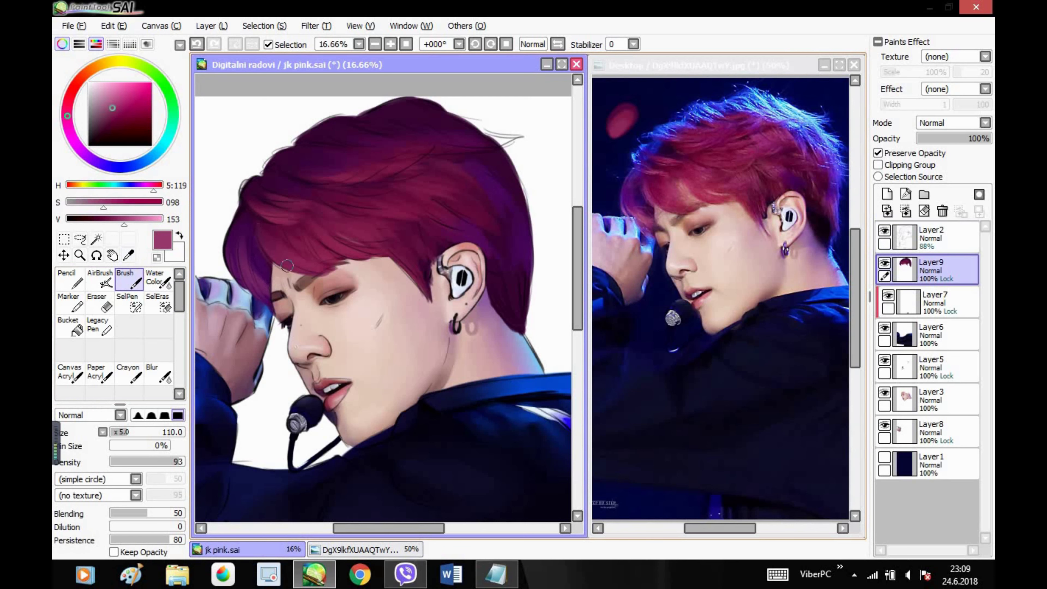
- Sample dark tones from the nape in the reference photo and paint them into the hair behind the ear
left_click(128, 259)
key("h")
key("ctrl+Tab")
key("h")
key("ctrl+Tab")
left_click(627, 197)
left_click(267, 238)
left_click(618, 235, "alt")
left_click(278, 279)
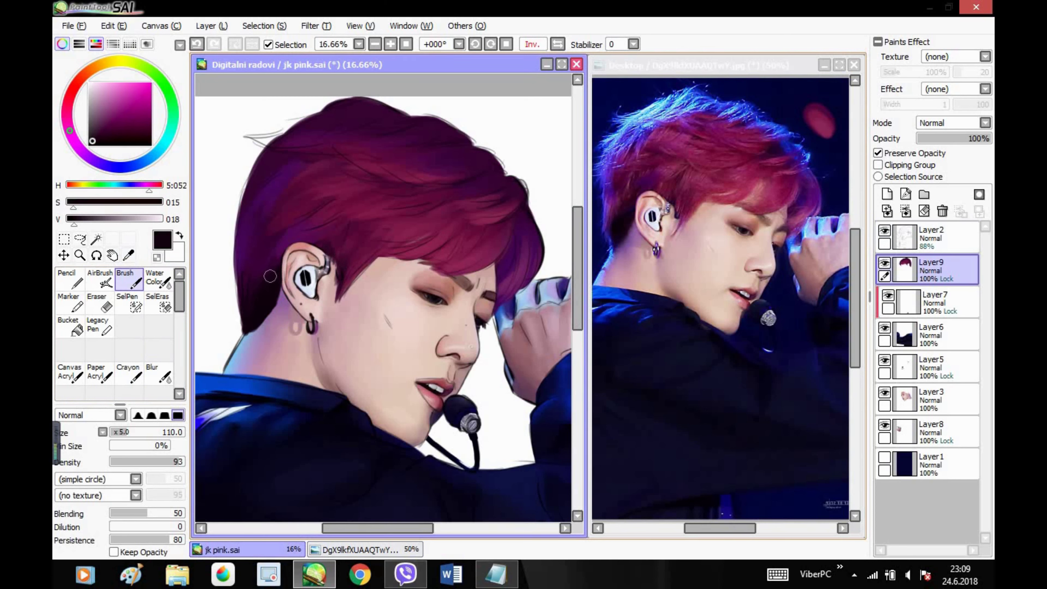
left_click(241, 287, "alt")
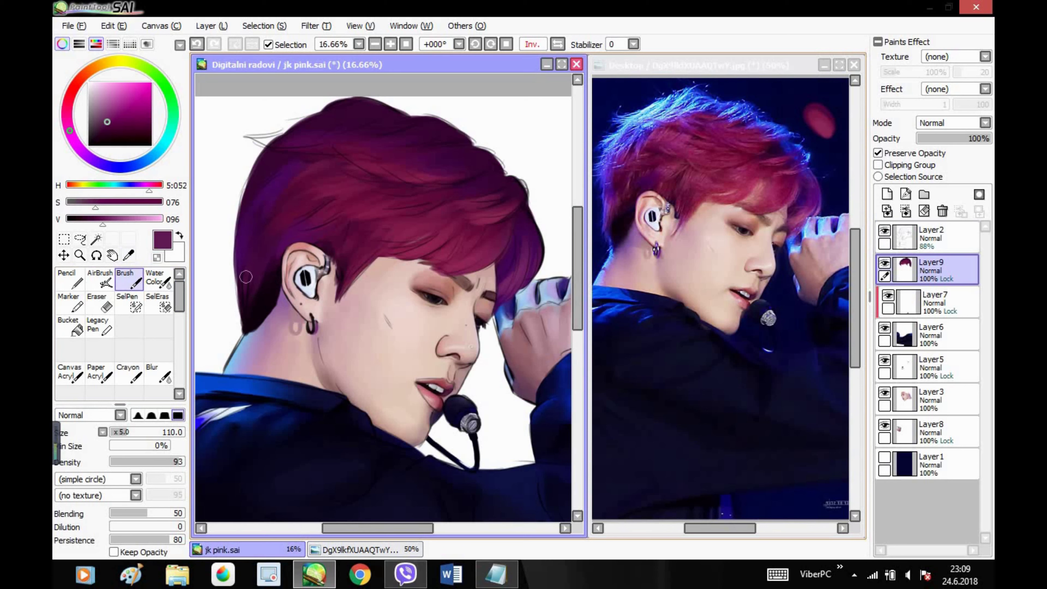
- Sample a brighter violet from the reference photo's back hair and paint it along the back and top outline of the hair
left_click(604, 203, "alt")
left_click(603, 203, "alt")
left_click(260, 226)
mouse_move(261, 227)
left_mouse_down()
mouse_move(257, 257)
mouse_move(247, 215)
mouse_move(260, 167)
mouse_move(332, 144)
mouse_move(290, 144)
mouse_move(321, 124)
mouse_move(398, 132)
mouse_move(329, 125)
left_mouse_up()
left_click(557, 44)
left_click(618, 66)
left_click(556, 44)
left_click(364, 116)
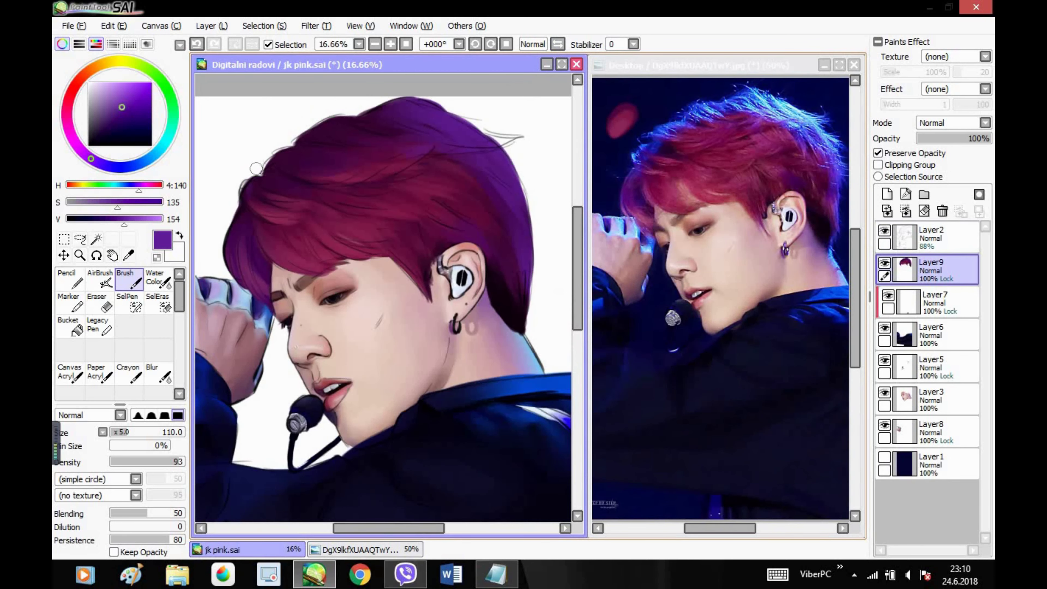
mouse_move(264, 165)
left_mouse_down()
mouse_move(328, 154)
mouse_move(353, 123)
mouse_move(410, 113)
left_mouse_up()
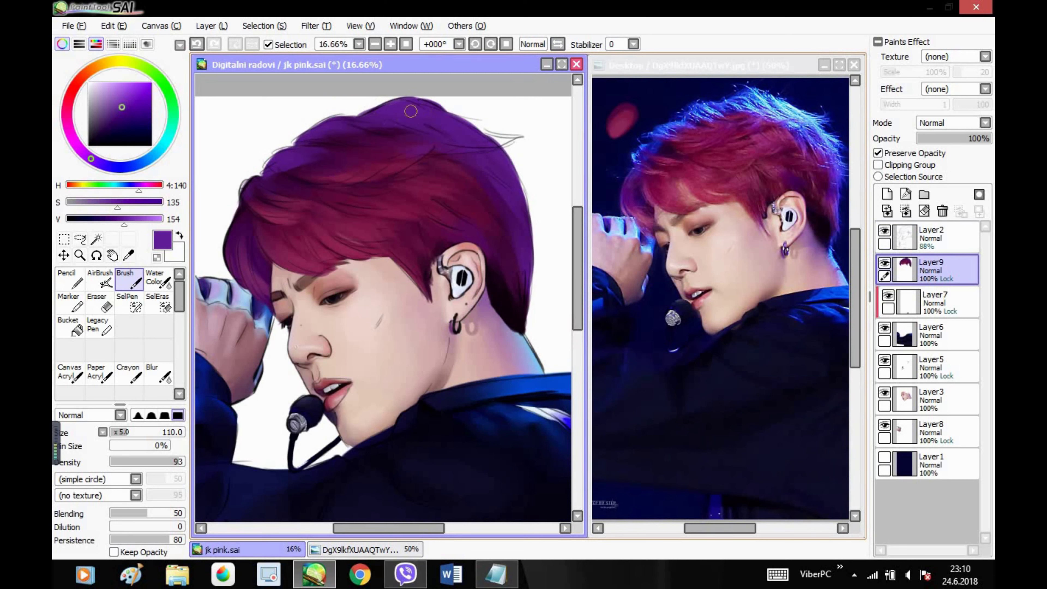
- Sample bright blue from the rim light in the reference photo and paint it along the crown and back of the hair
left_click(128, 255)
left_click(668, 128)
left_click(256, 264)
left_click(129, 278)
left_click(557, 44)
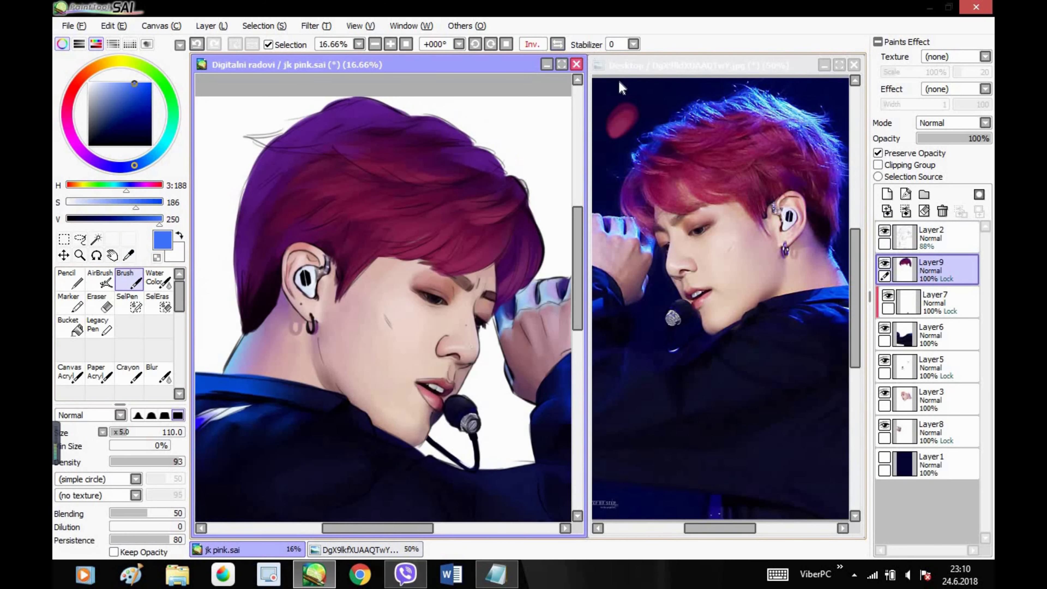
left_click(619, 85)
left_click(557, 43)
left_click(366, 145)
mouse_move(366, 146)
left_mouse_down()
mouse_move(305, 116)
mouse_move(335, 109)
mouse_move(322, 126)
mouse_move(313, 114)
mouse_move(349, 101)
mouse_move(385, 109)
mouse_move(368, 109)
mouse_move(385, 108)
mouse_move(350, 129)
mouse_move(347, 115)
mouse_move(273, 169)
left_mouse_up()
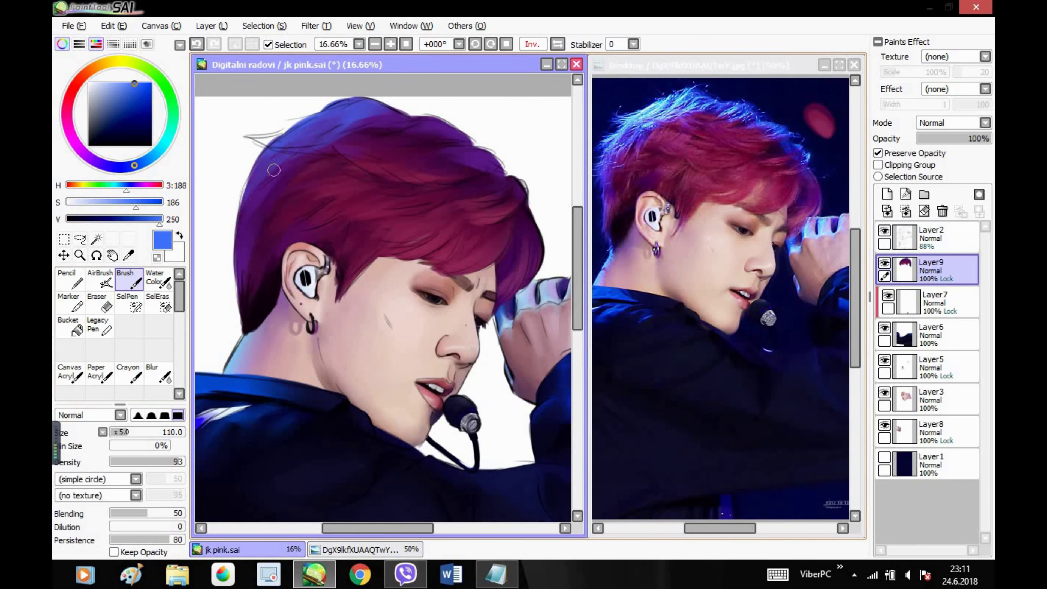
mouse_move(229, 254)
left_mouse_down()
mouse_move(284, 164)
mouse_move(238, 240)
mouse_move(257, 215)
mouse_move(251, 270)
mouse_move(226, 235)
mouse_move(251, 184)
mouse_move(232, 265)
mouse_move(267, 190)
mouse_move(319, 126)
mouse_move(372, 118)
mouse_move(291, 139)
mouse_move(416, 122)
mouse_move(345, 128)
mouse_move(463, 130)
mouse_move(478, 147)
mouse_move(444, 126)
mouse_move(477, 146)
mouse_move(455, 152)
mouse_move(489, 172)
mouse_move(452, 165)
mouse_move(433, 146)
mouse_move(535, 168)
mouse_move(503, 172)
mouse_move(498, 211)
mouse_move(528, 221)
left_mouse_up()
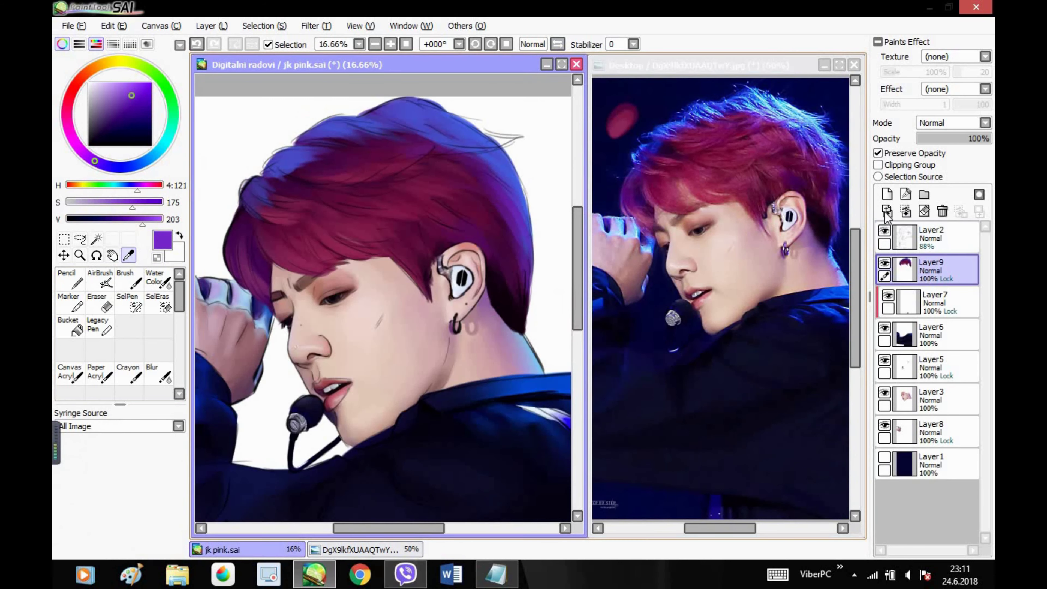
- Hide the sketch lines on Layer2 and show the dark blue background on Layer1
left_click(884, 230)
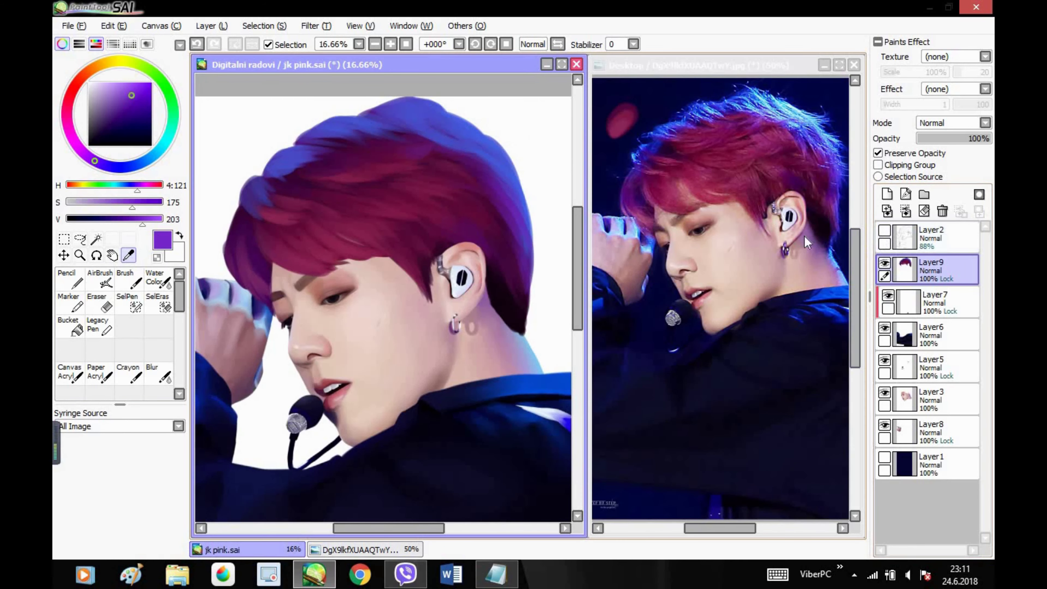
left_click(883, 456)
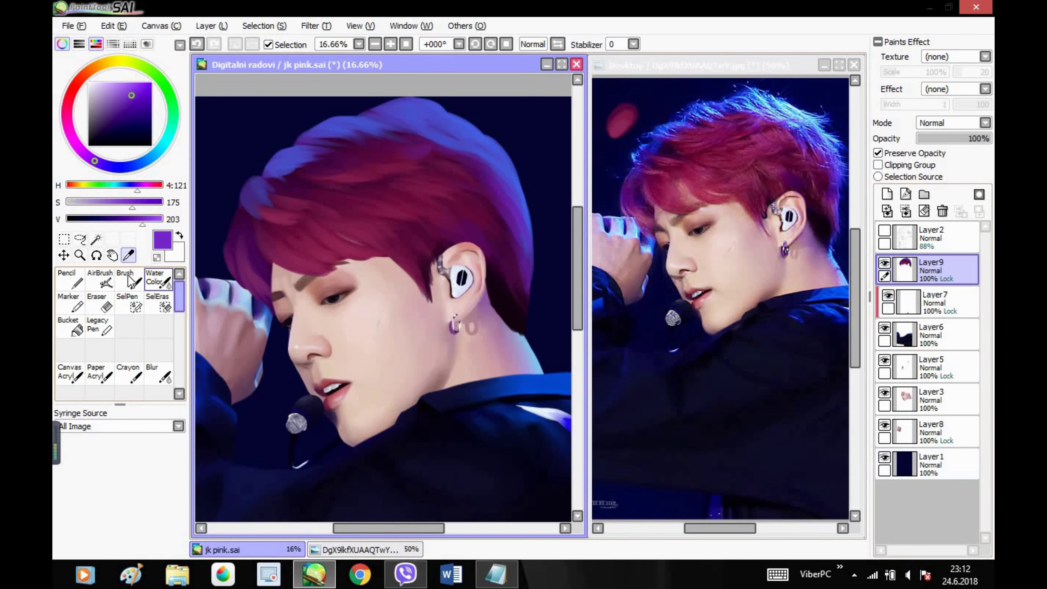
- Switch to Notepad and write "There are layers to hair and the easiest way to achive those layers is if you draw it like this"
left_click(496, 574)
type("There are")
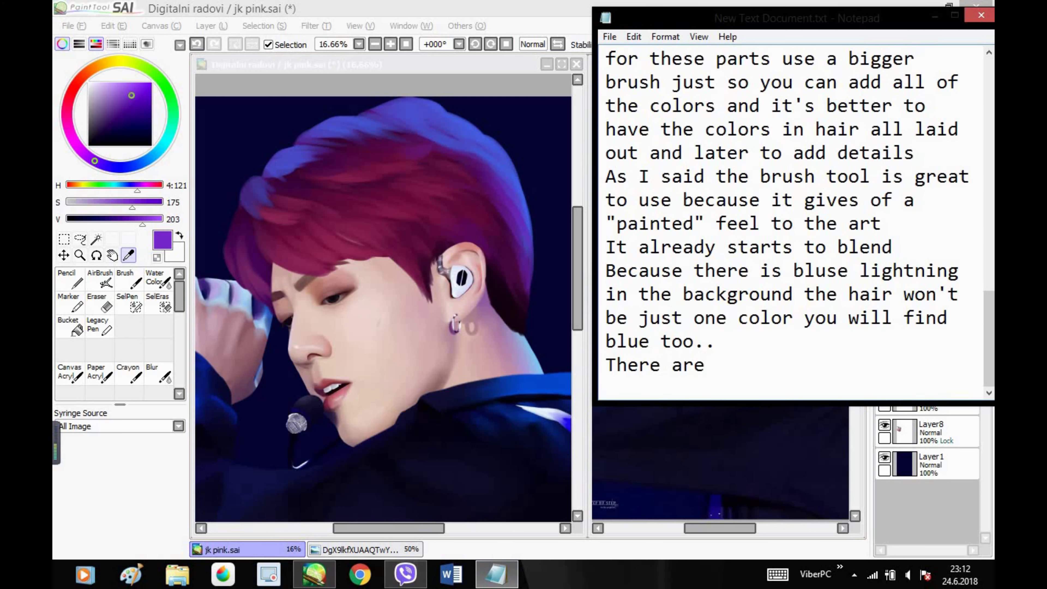
type(" layers to hair and ")
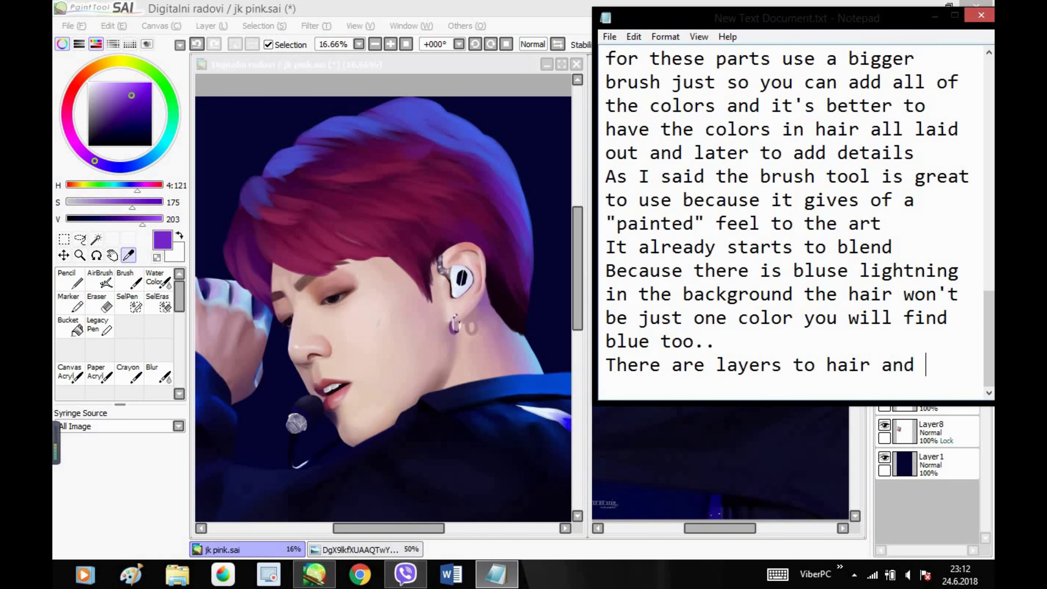
type("the easiest ")
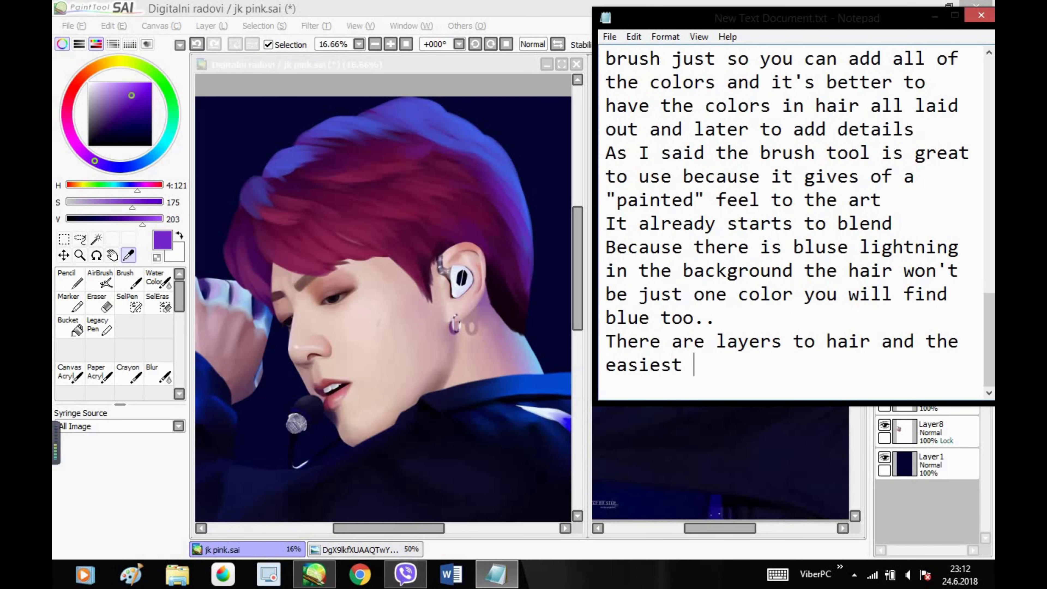
type("way to achive those l")
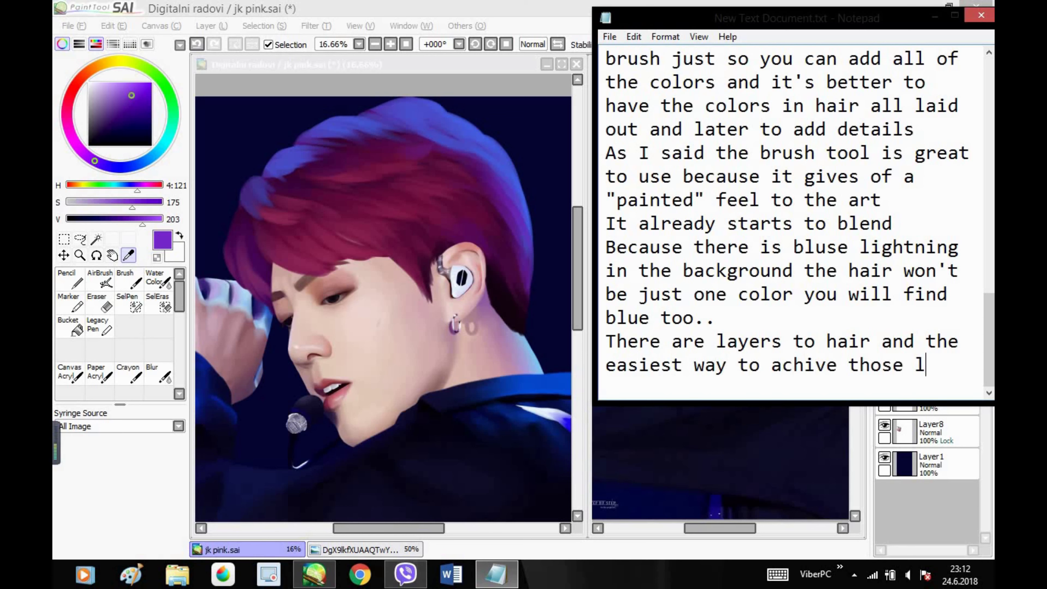
type("ayers is if you ")
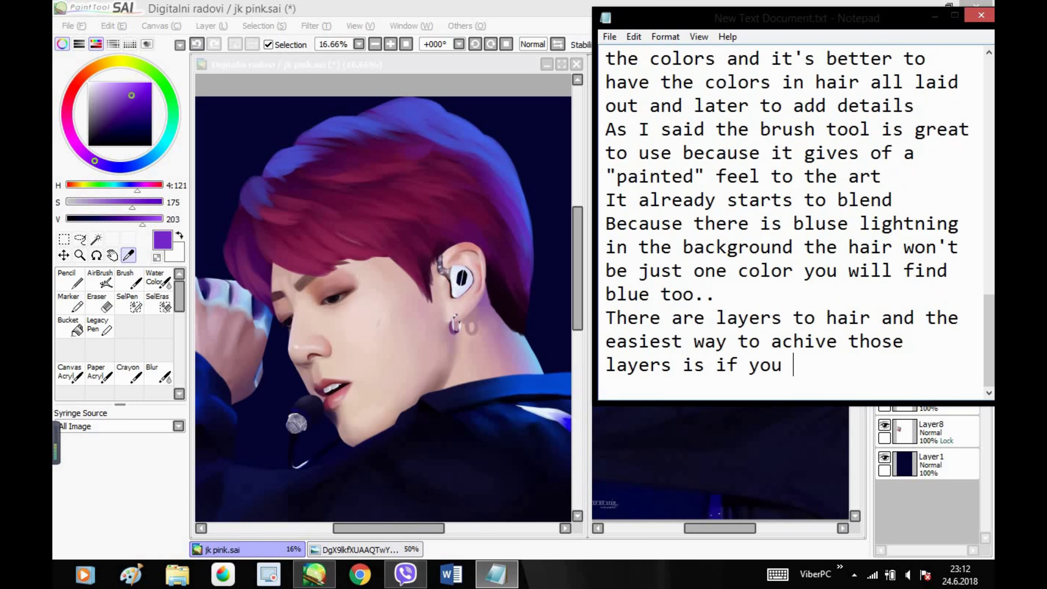
type("draw it like this")
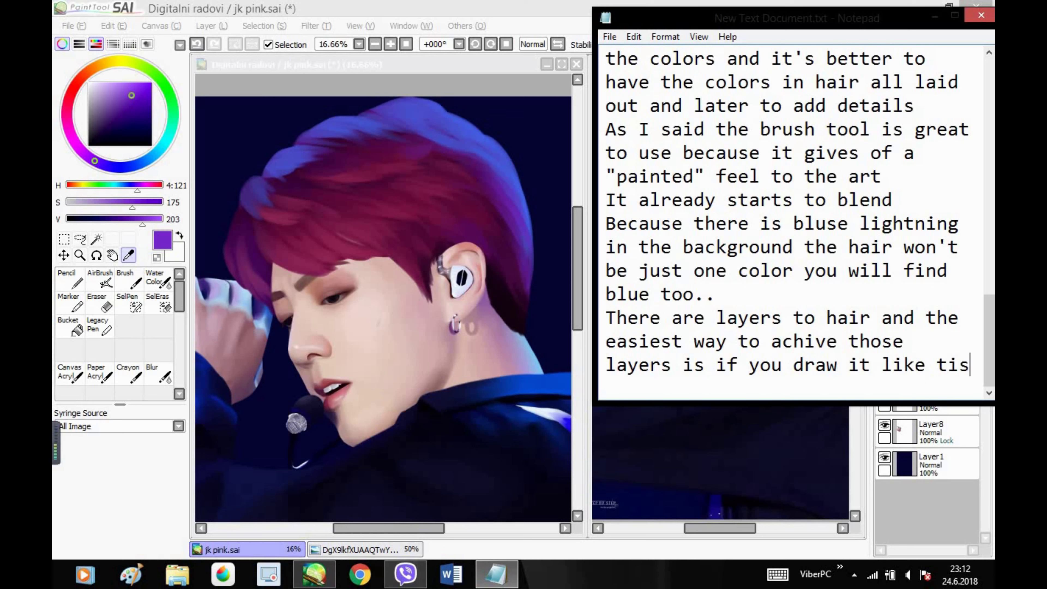
key("BackSpace")
key("BackSpace")
type("his")
key("Return")
- Add the line "as you finished blocking out the color in the hair you can start adding the details"
type("as you finished")
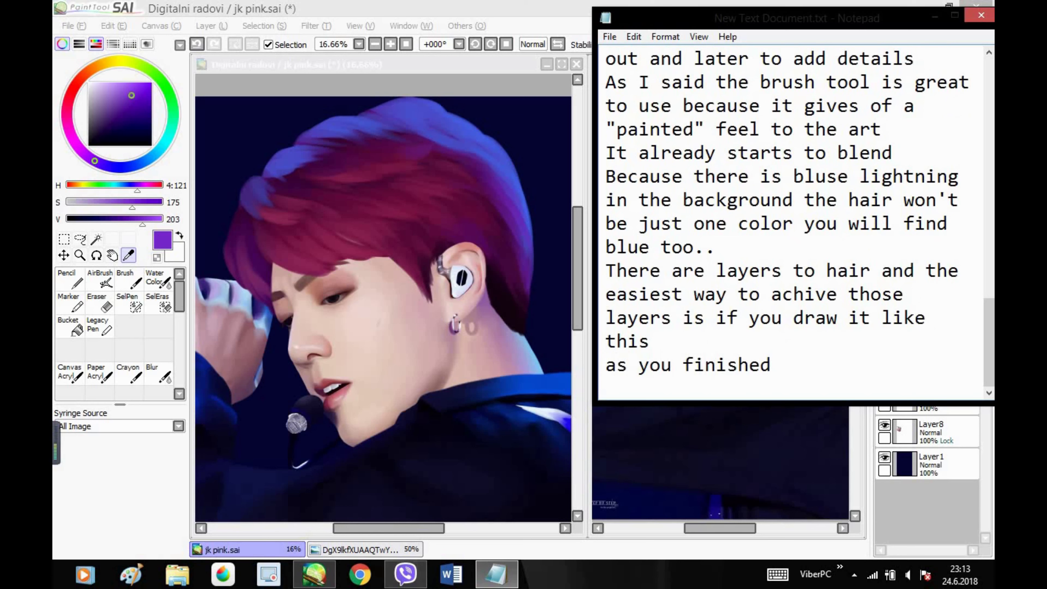
type(" blocking out the color in the hair you can start adding")
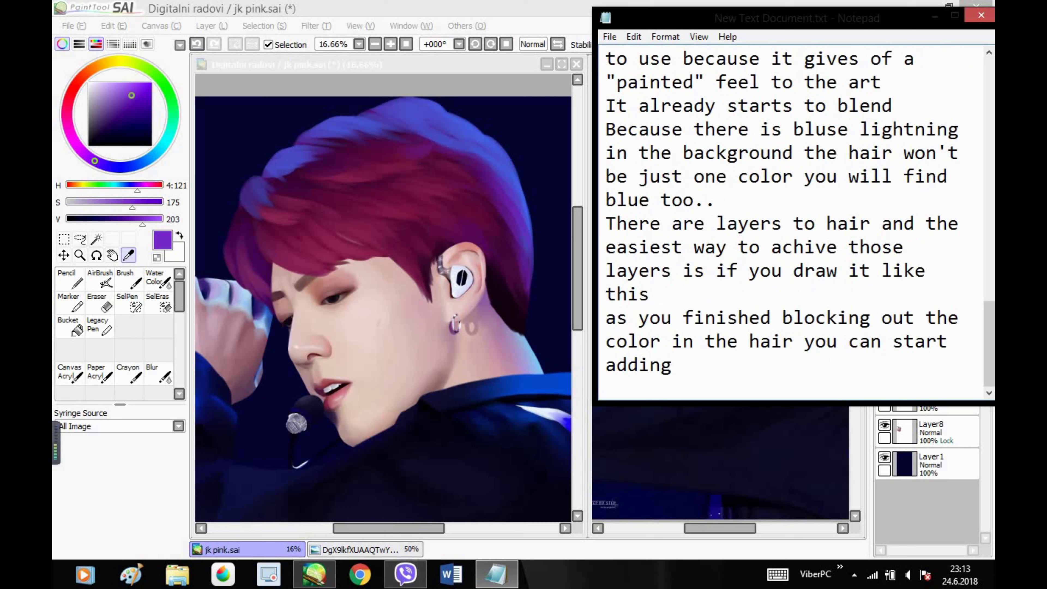
type(" the details")
key("Return")
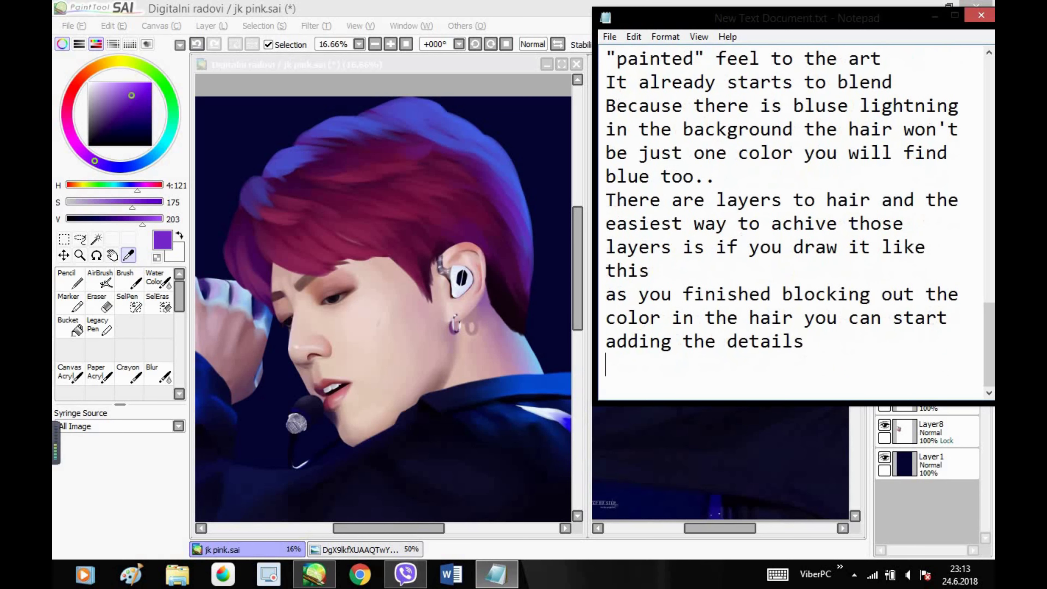
- Write the note "You still won't draw every individual strand of hair because that can make your piece look kinda sloppy, it would look like a broom"
type("You still won't ")
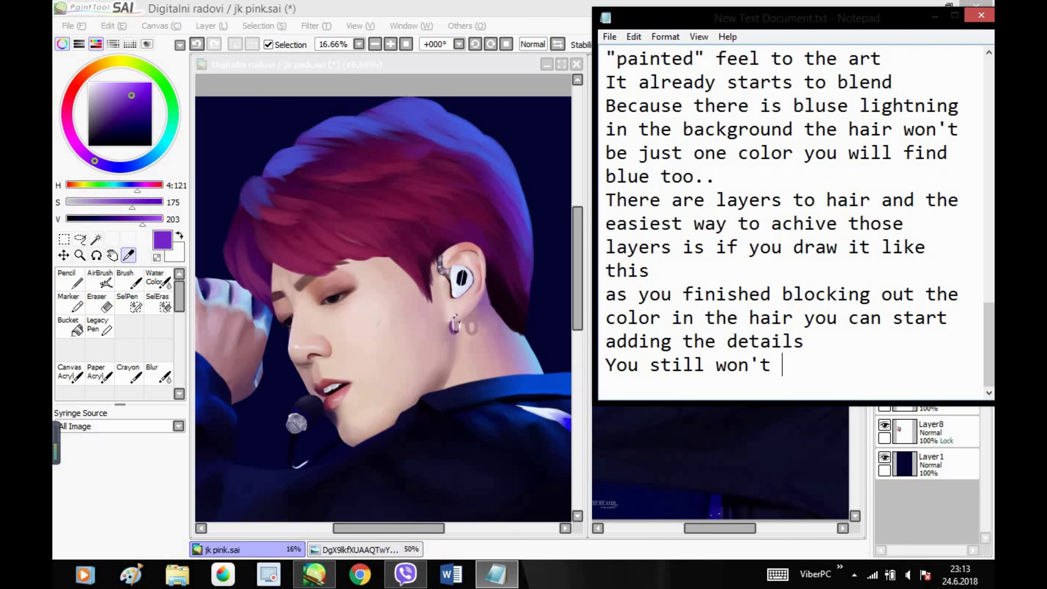
type("draw every")
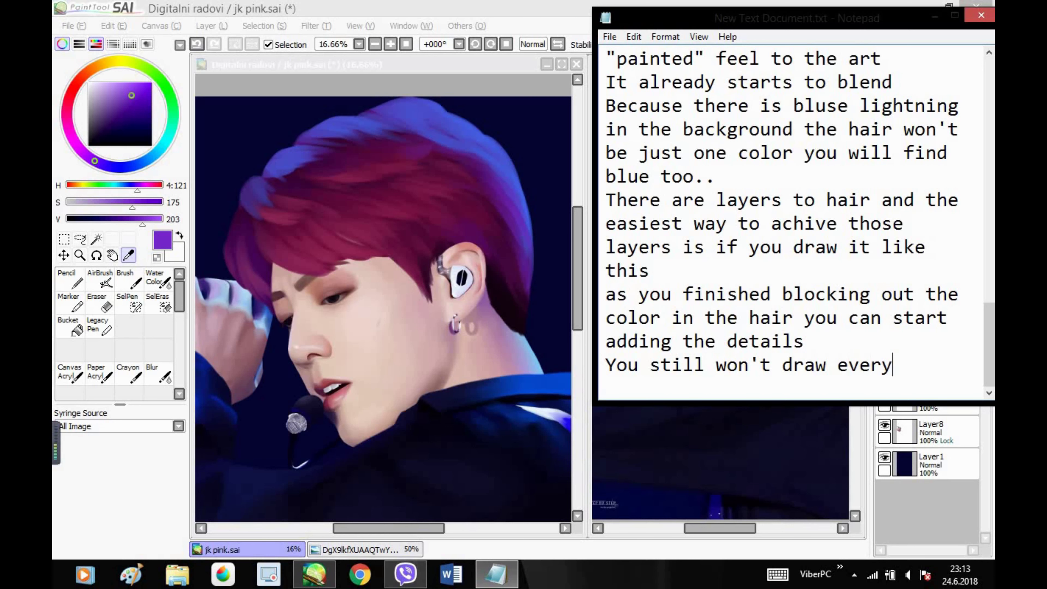
type(" individual strand of h")
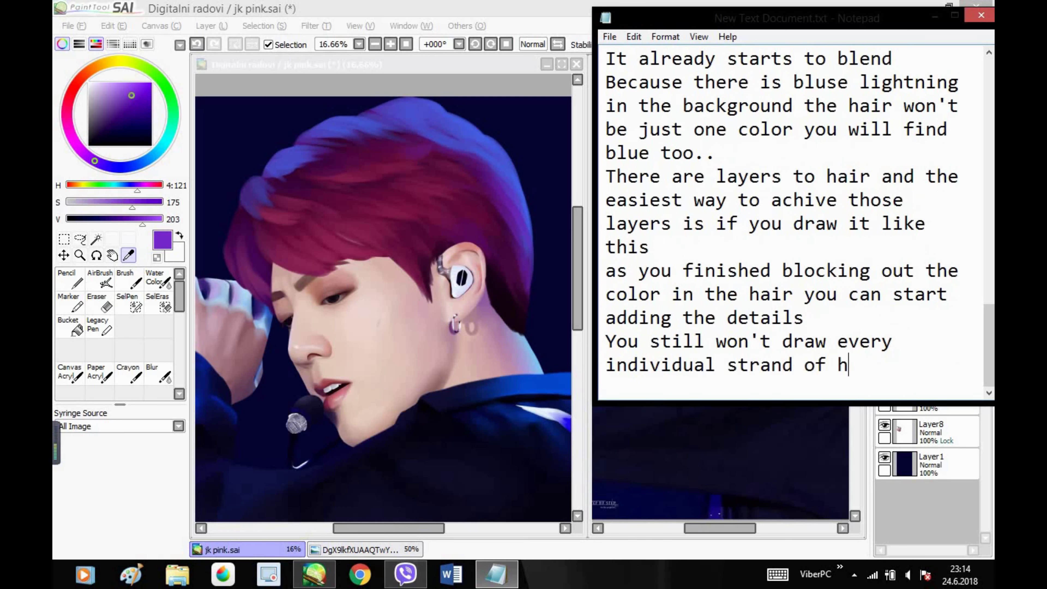
type("air beca")
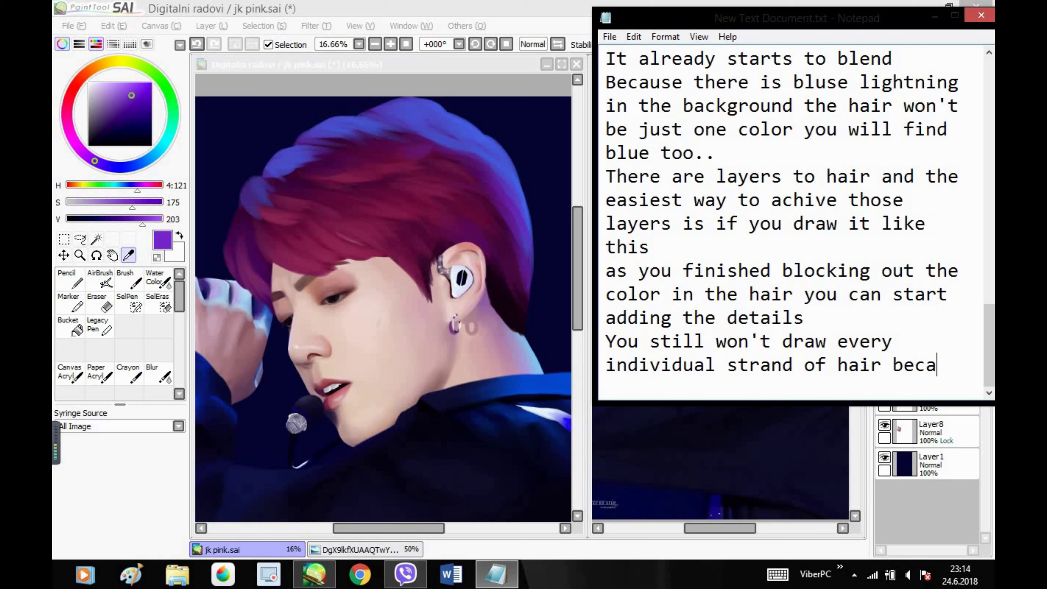
type("use that can make your")
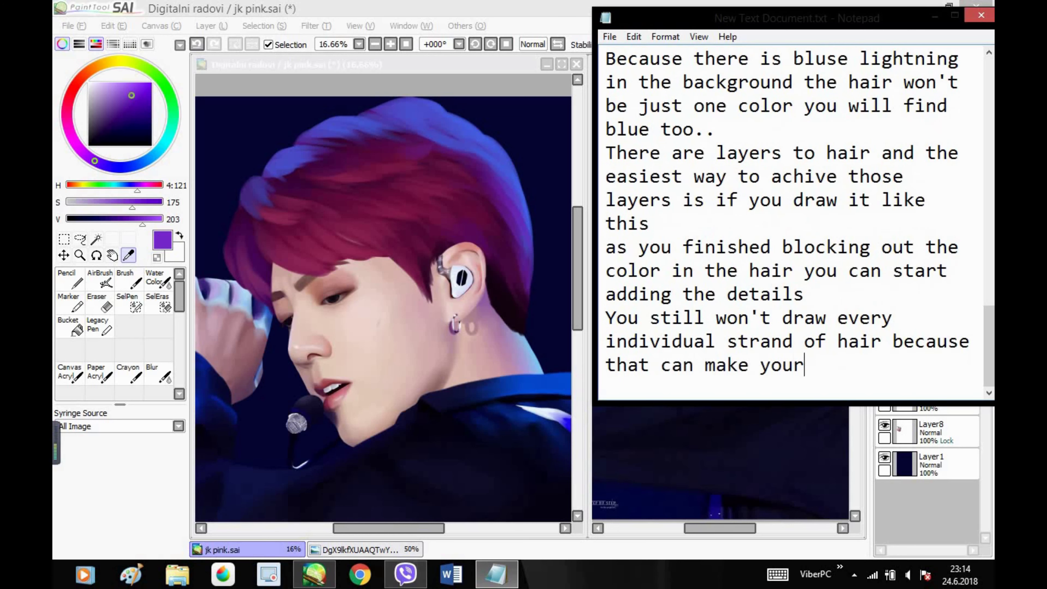
type(" piece look kinda sloppy ")
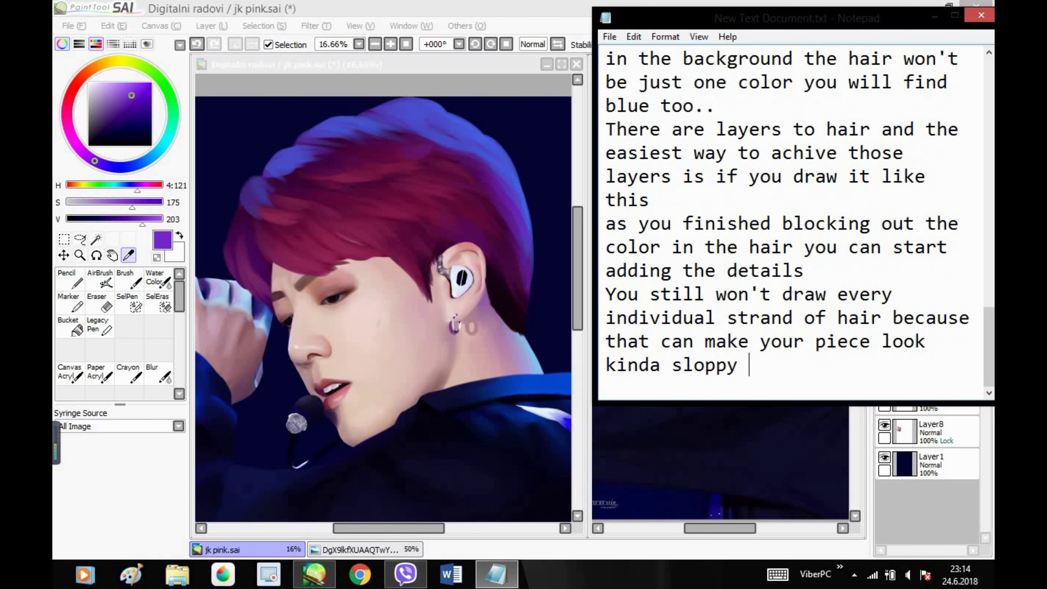
type(", it would look ")
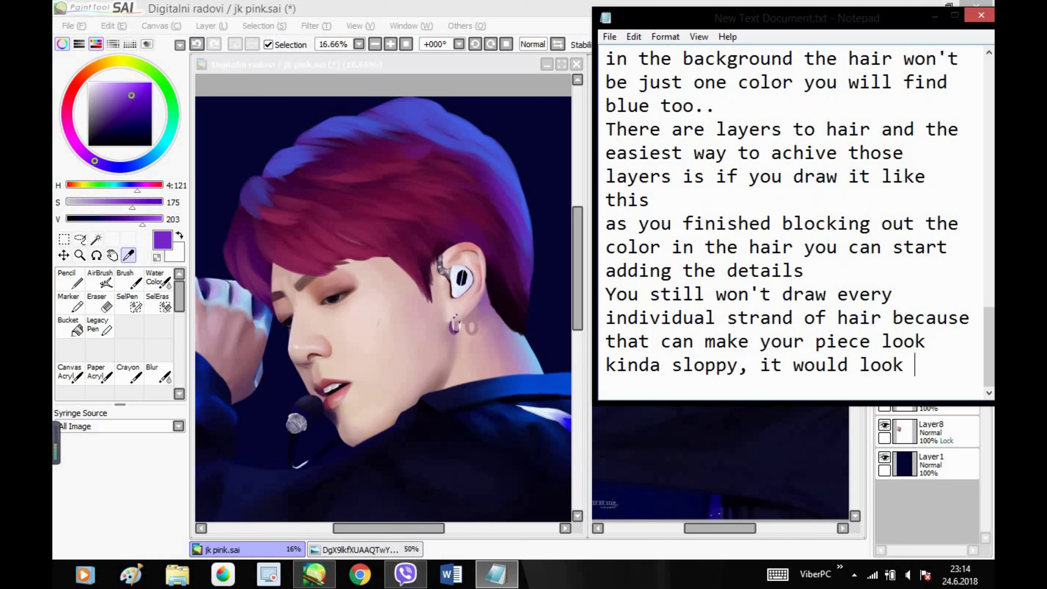
type("like a broom")
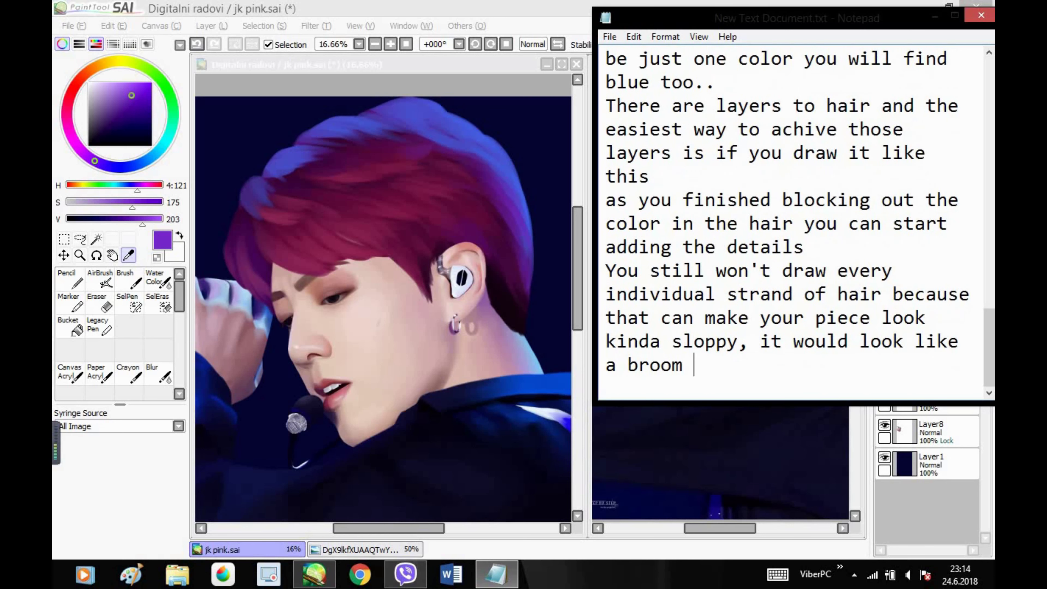
- Extend the sentence with ", because just like in real hair you can't see the strands of hair in the back but just the ones in the front"
key("Return")
type("b")
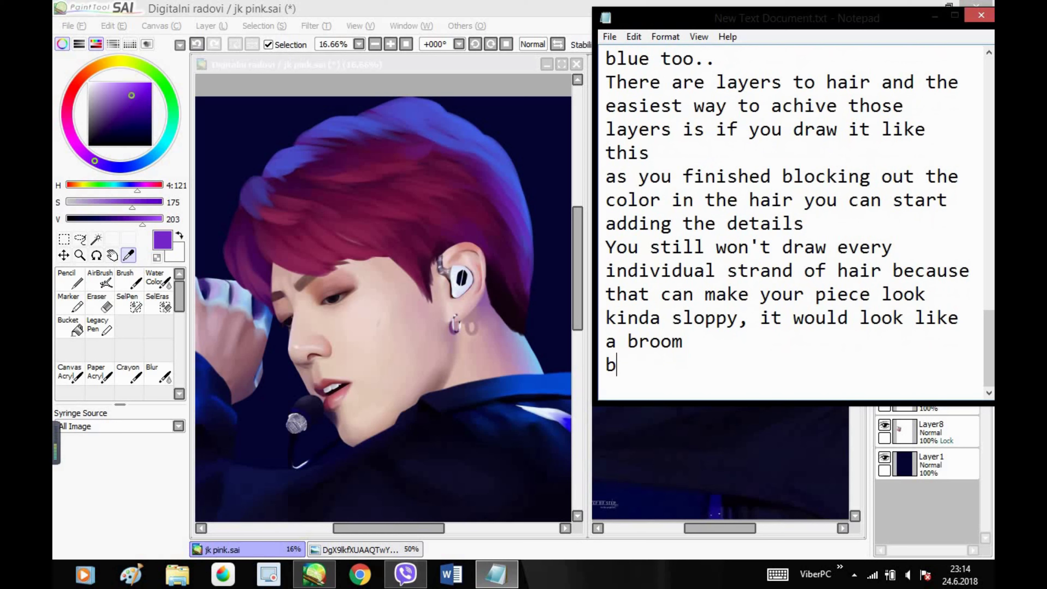
key("BackSpace")
key("BackSpace")
key("BackSpace")
type(", because just like ")
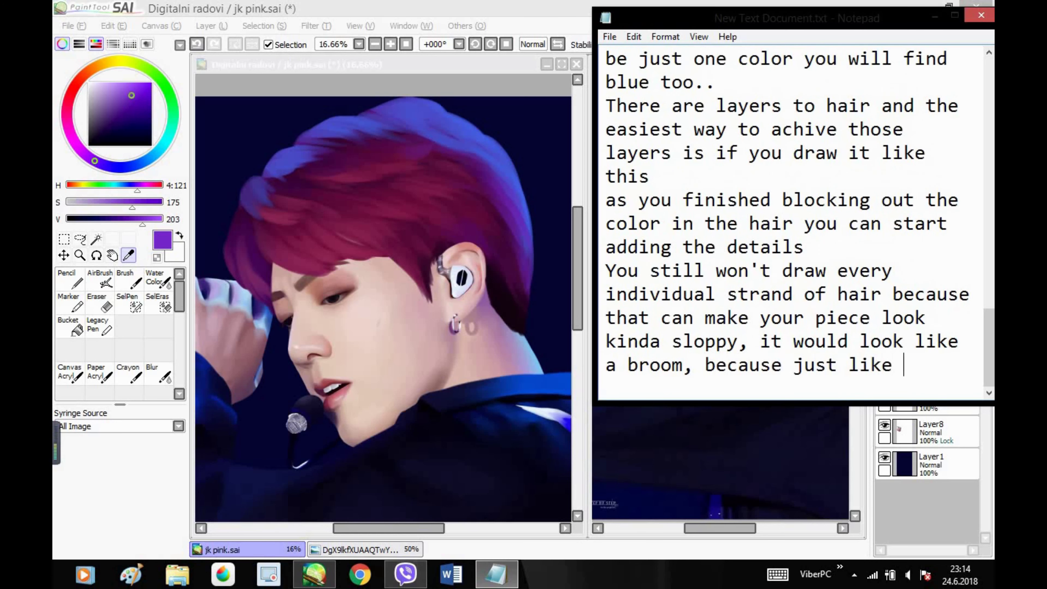
type("in real hair you do")
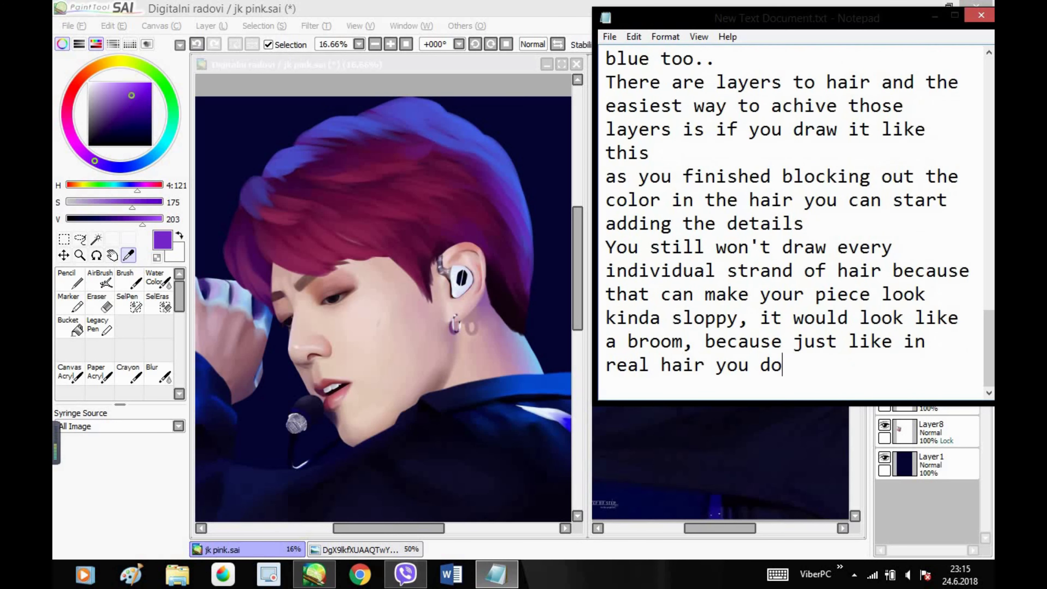
key("BackSpace")
key("BackSpace")
type("can't see the str")
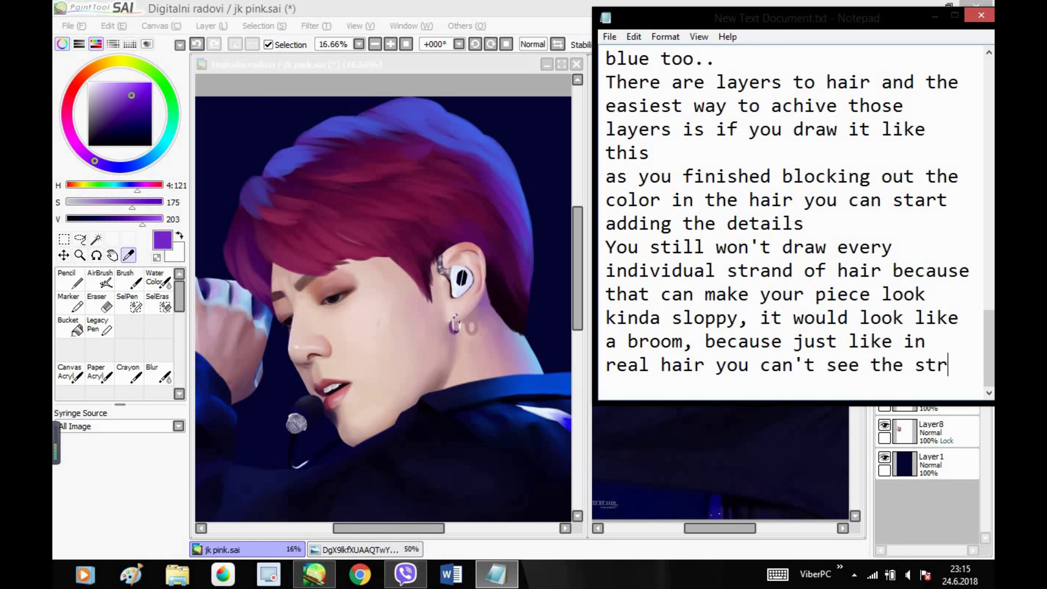
type("ands of hair in the cack ")
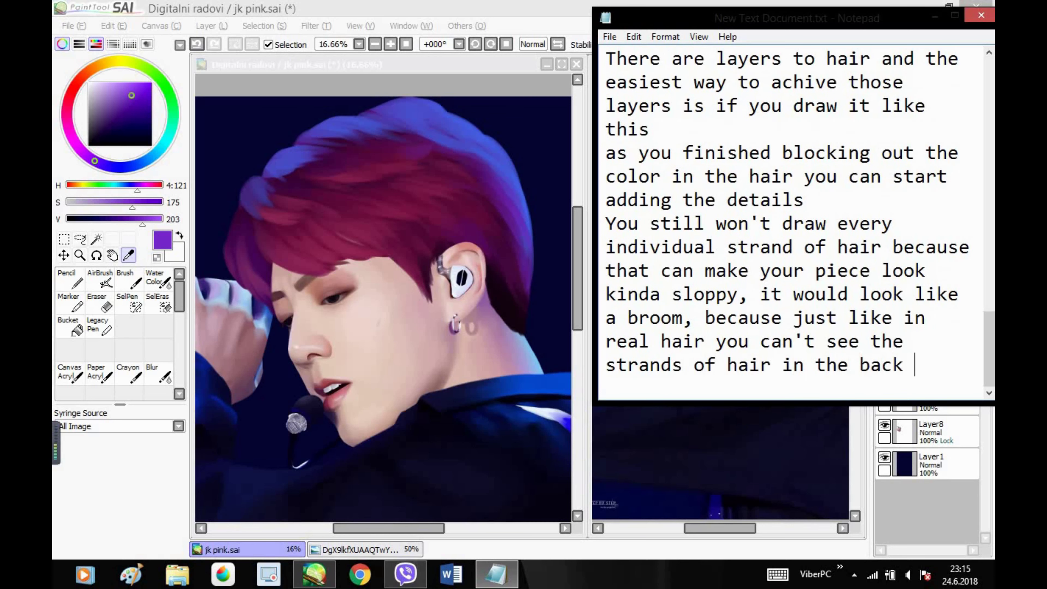
type("but just the ones in the front")
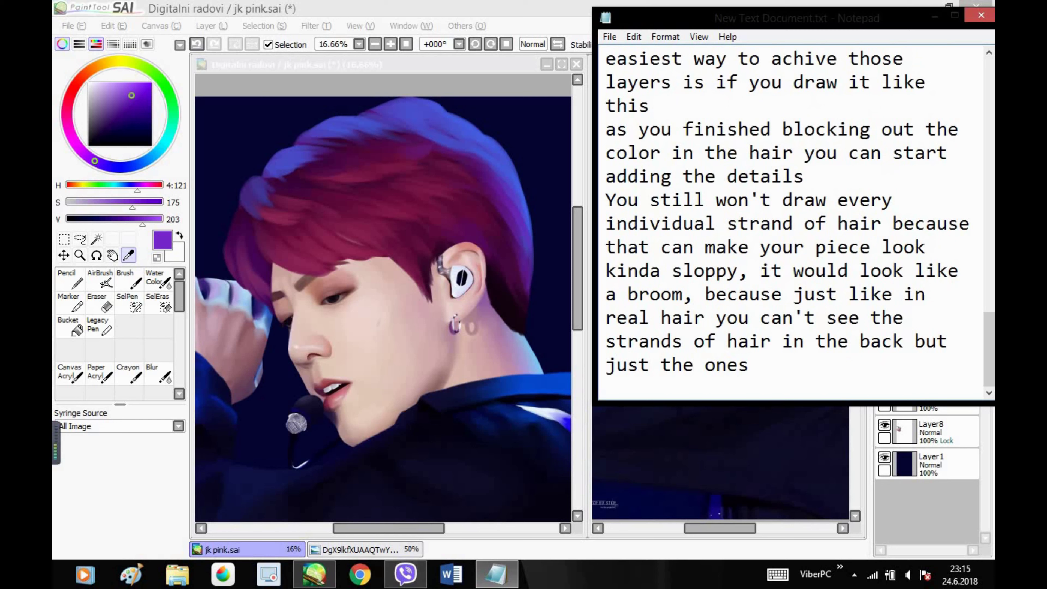
- Switch to PaintTool SAI and circle the blue-lit strands at the crown and back of the hair in the reference photo with the Crayon
left_click(482, 7)
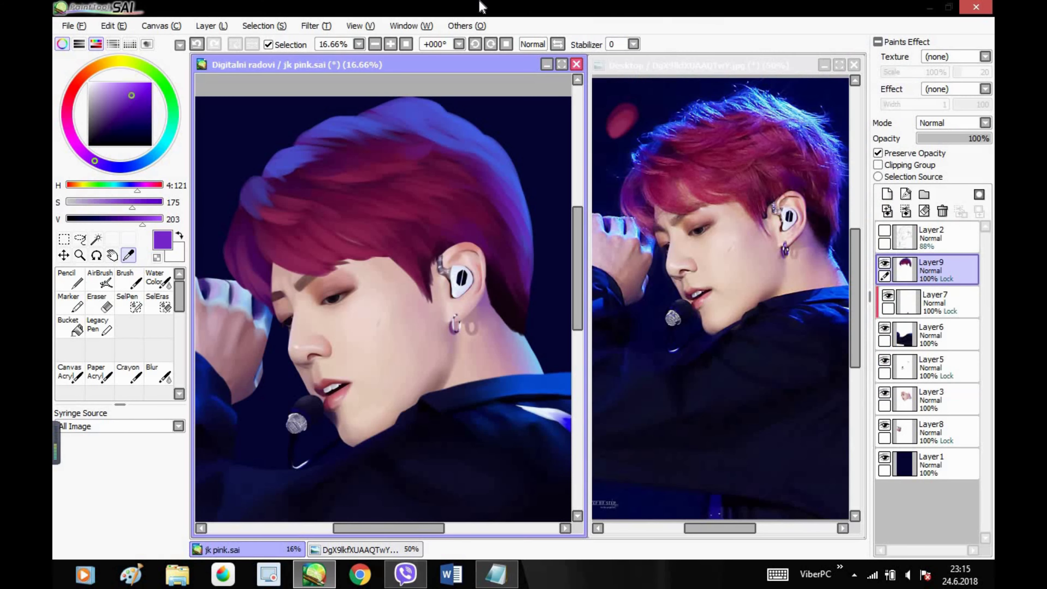
left_click(701, 65)
scroll(719, 298, "up", 3)
left_click(112, 255)
left_click_drag(657, 123, 696, 339)
left_click_drag(700, 237, 743, 247)
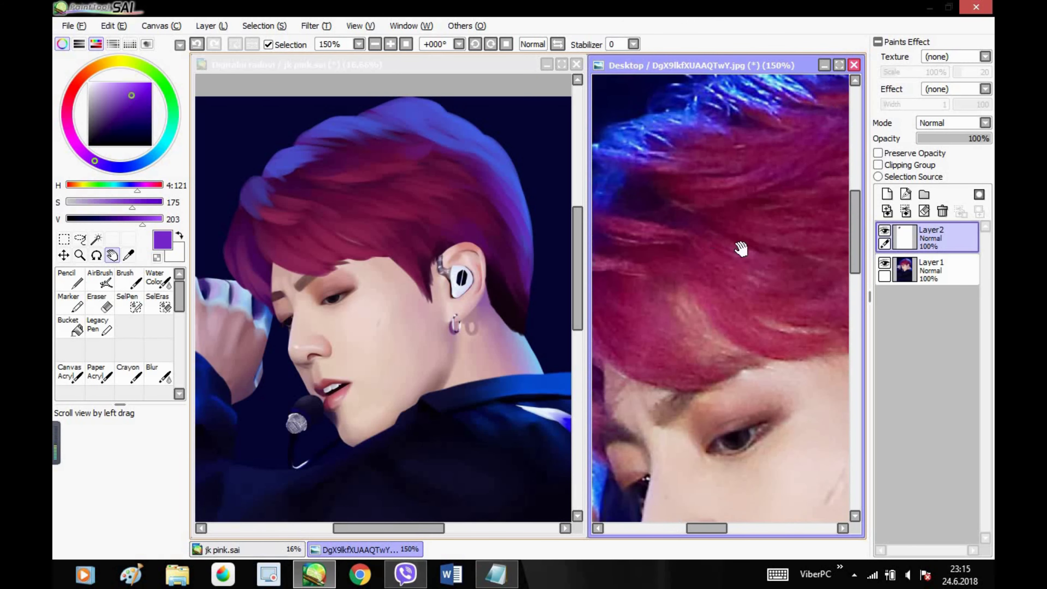
left_click(129, 374)
left_click(376, 44)
left_click_drag(713, 182, 687, 183)
left_click_drag(837, 151, 799, 160)
left_click_drag(676, 266, 643, 326)
left_click_drag(707, 528, 742, 528)
mouse_move(779, 169)
left_mouse_down()
mouse_move(824, 206)
mouse_move(808, 182)
left_mouse_up()
- Switch to Notepad and start a new line with "the improtant thing is that hair chaches light and"
left_click(480, 575)
key("Return")
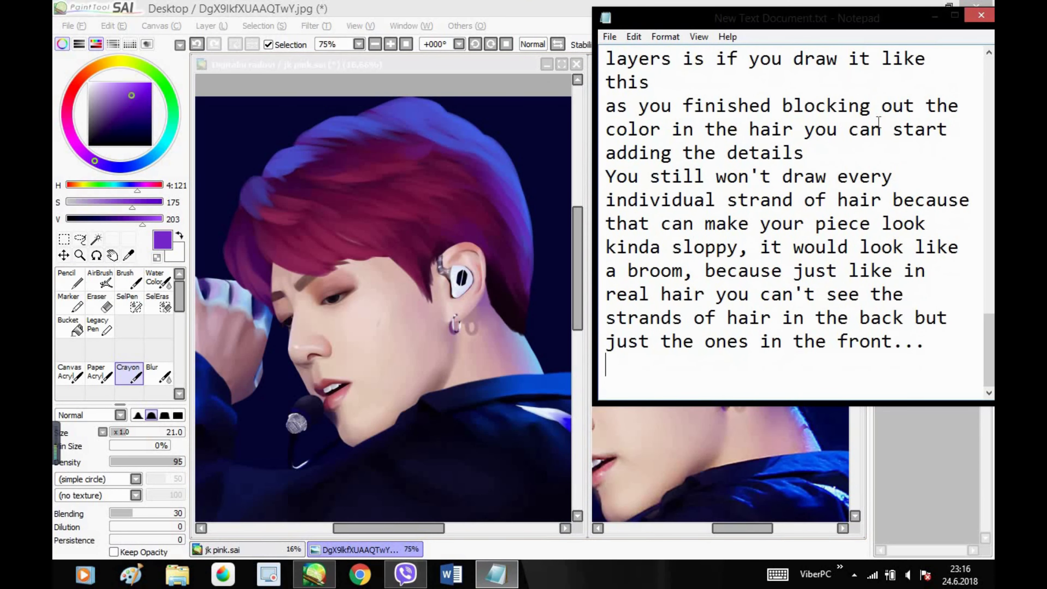
type("the improtant thing i")
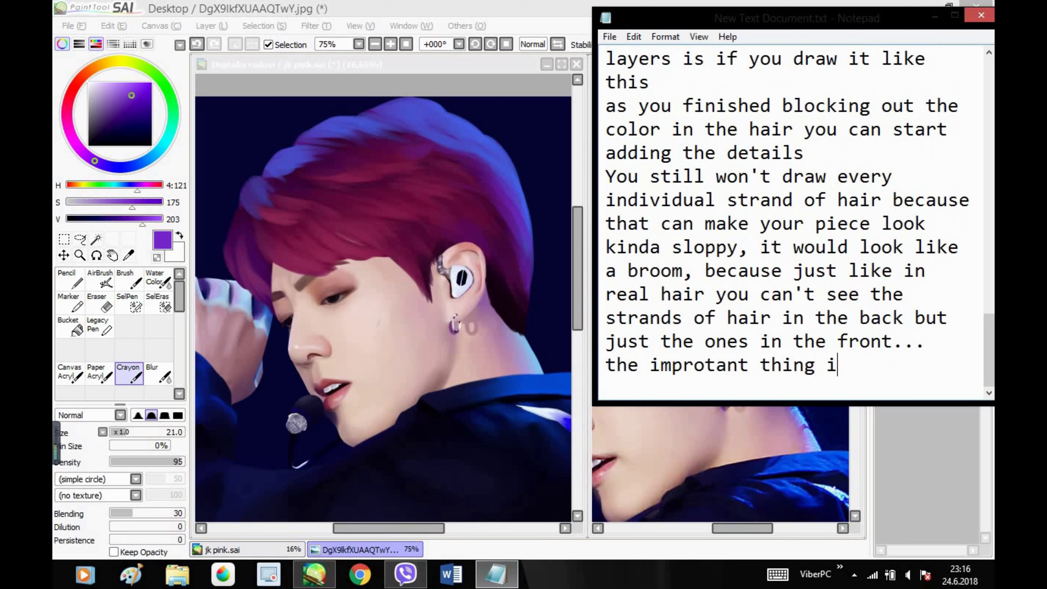
type("s that hair chaches ")
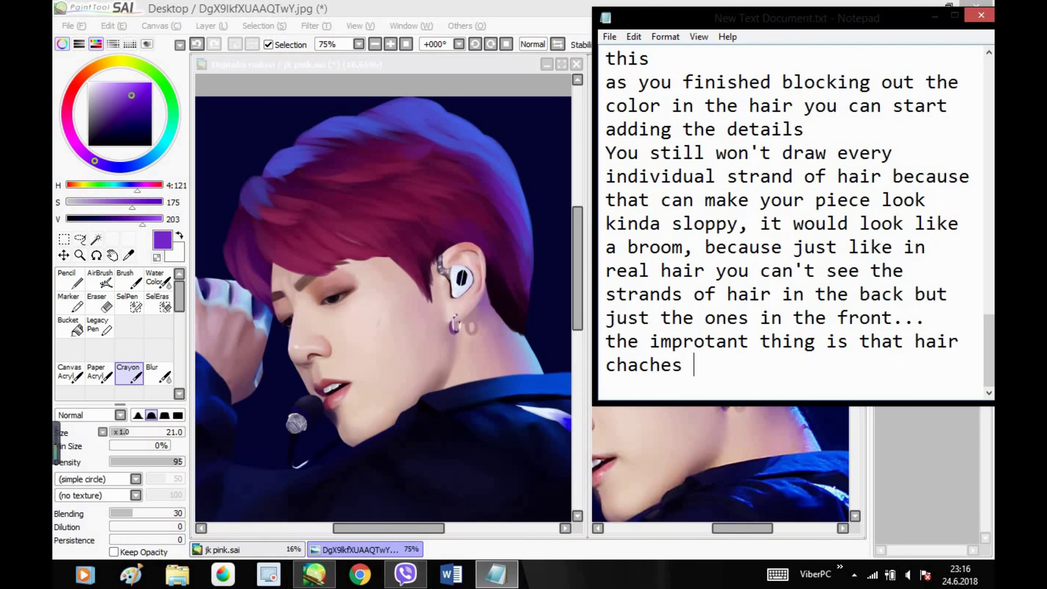
type("light and")
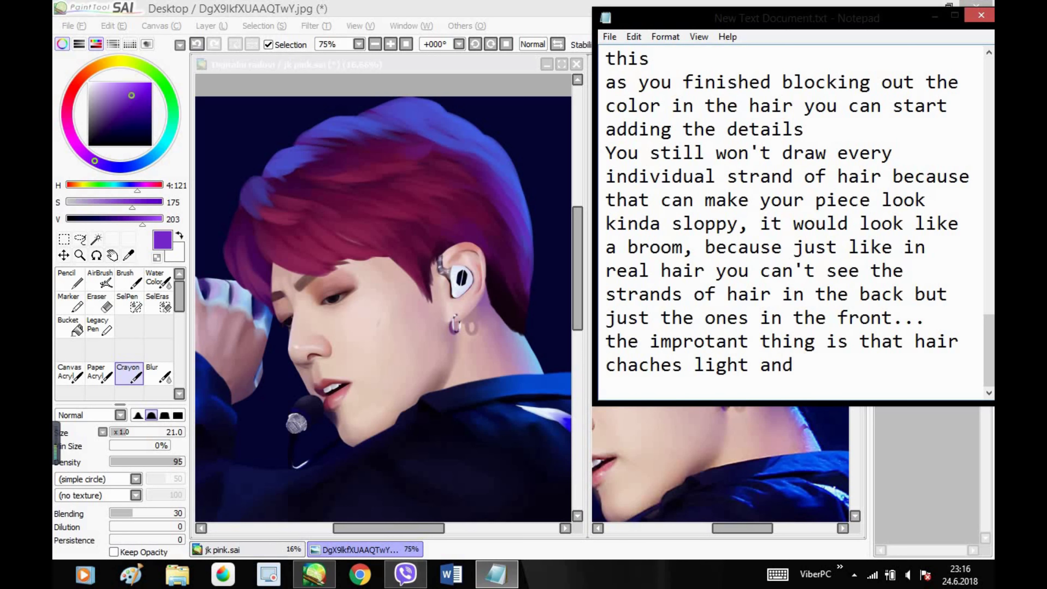
- Complete the sentence with "on the parts where there is the most light you will see a lot more strands of hair than in the parts whithout light"
type(" on the parts wh")
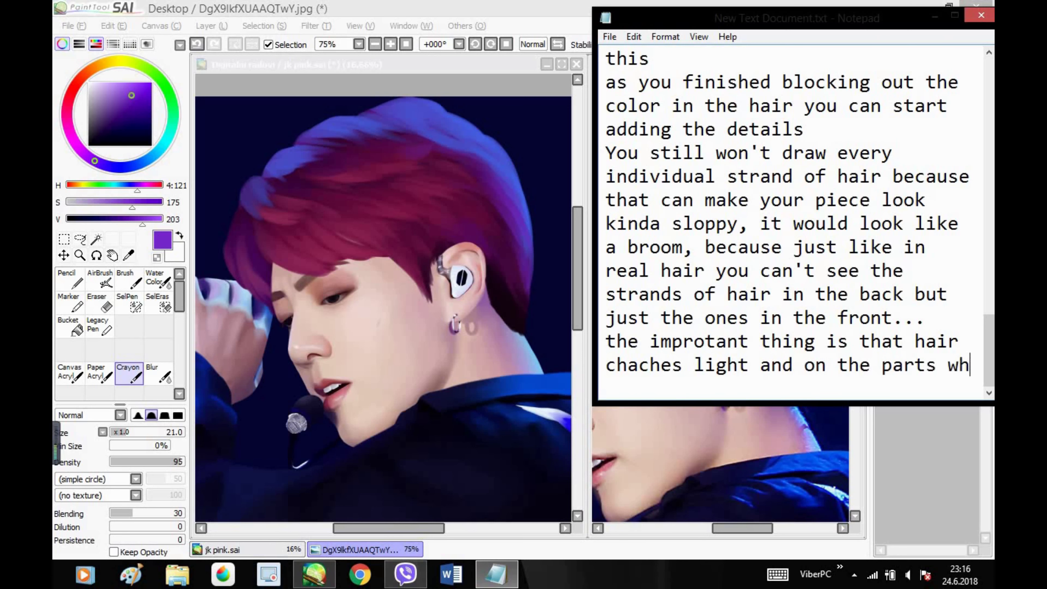
type("ere there is the most light you will see a lo")
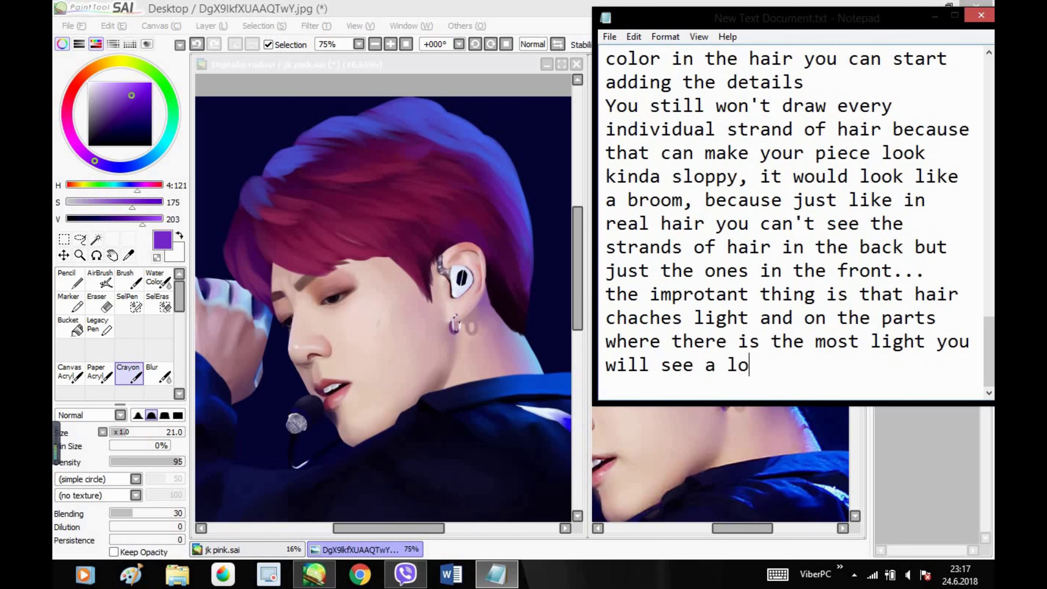
type("t more strands of hair than in the parts whithou")
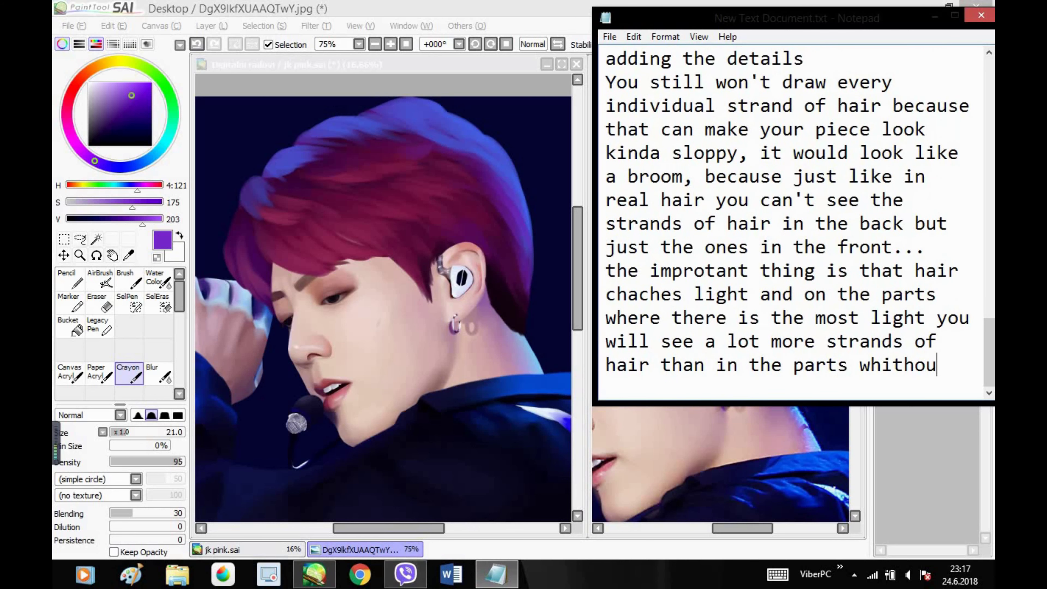
type("t light")
- Switch to PaintTool SAI, fit the whole head of the reference photo in view and hide the circles on its Layer2
left_click(472, 6)
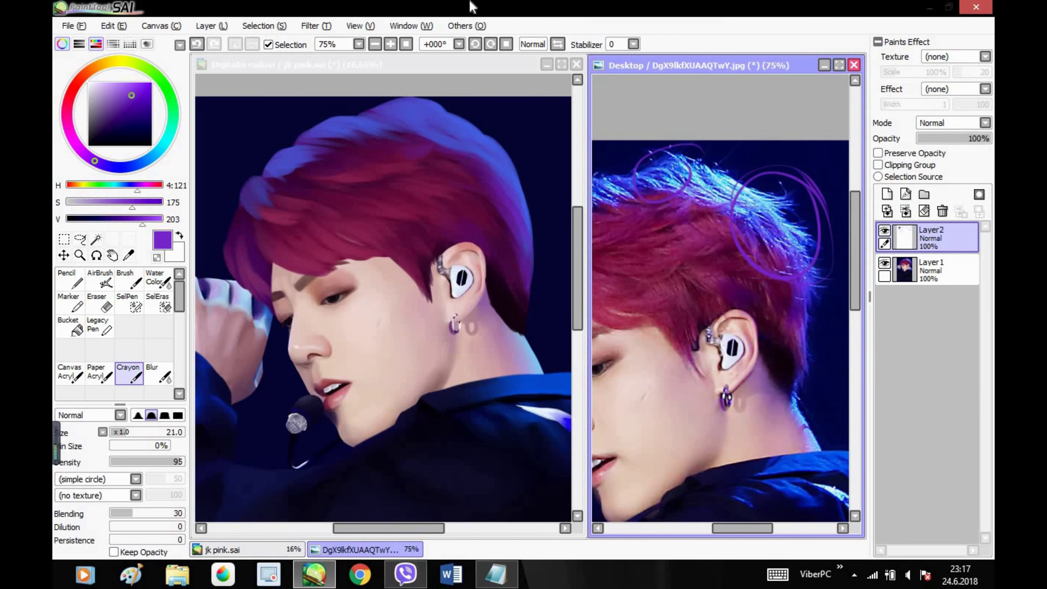
left_click(116, 255)
left_click_drag(659, 206, 757, 184)
left_click(375, 44)
left_click_drag(729, 256, 703, 229)
left_click(884, 231)
- Return to the jk pink.sai painting, sample a dark pink-red from the front hair and choose the Brush tool
left_click(509, 87)
left_click(129, 254)
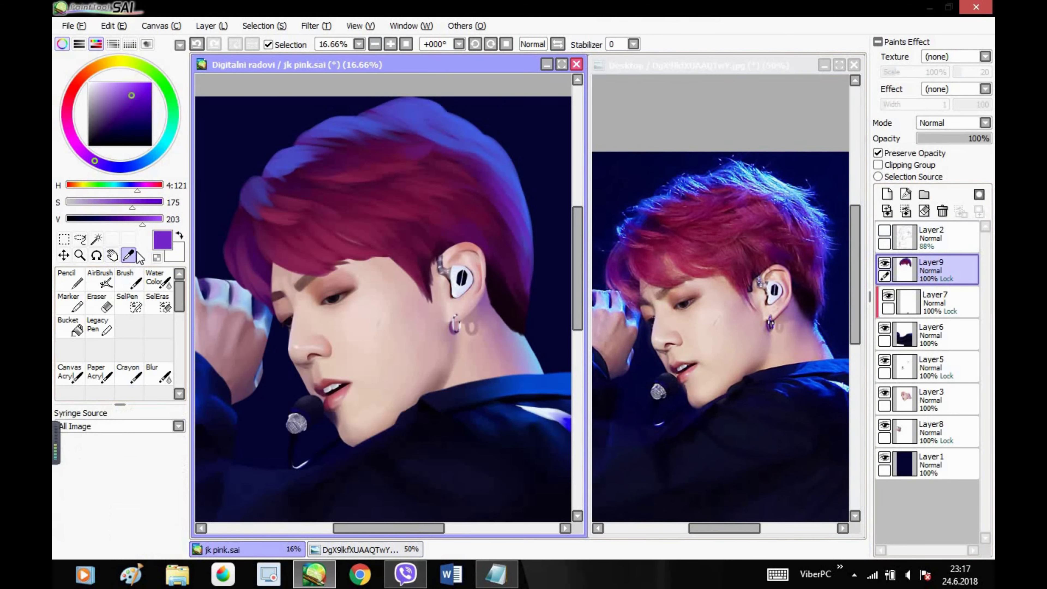
left_click(288, 211)
key("b")
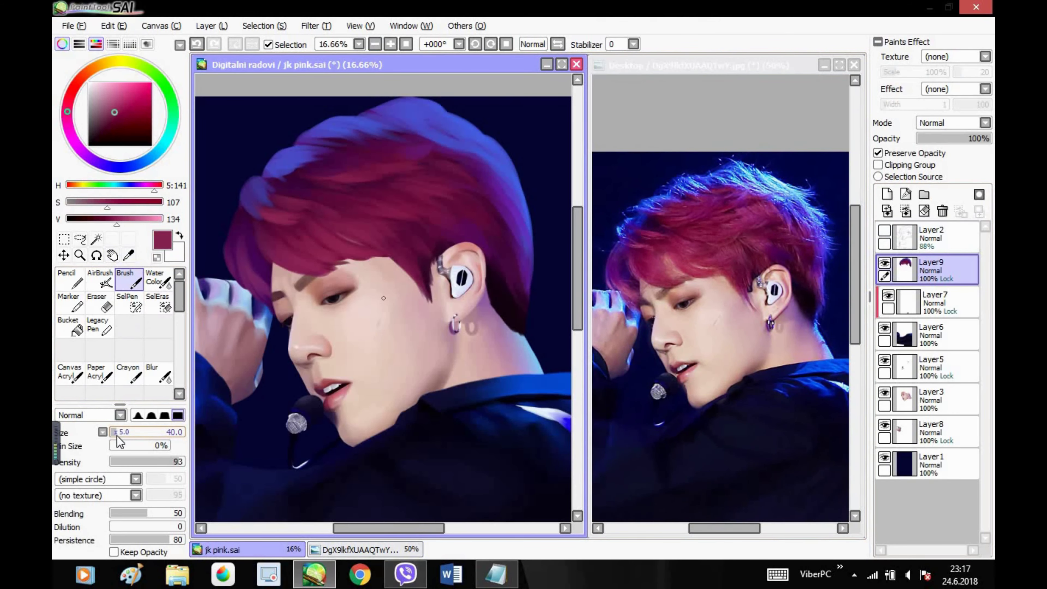
- Switch to Notepad and add the line "use a smaller brush but still not the smallest that it can be"
key("alt+Tab")
key("Return")
type("use a small")
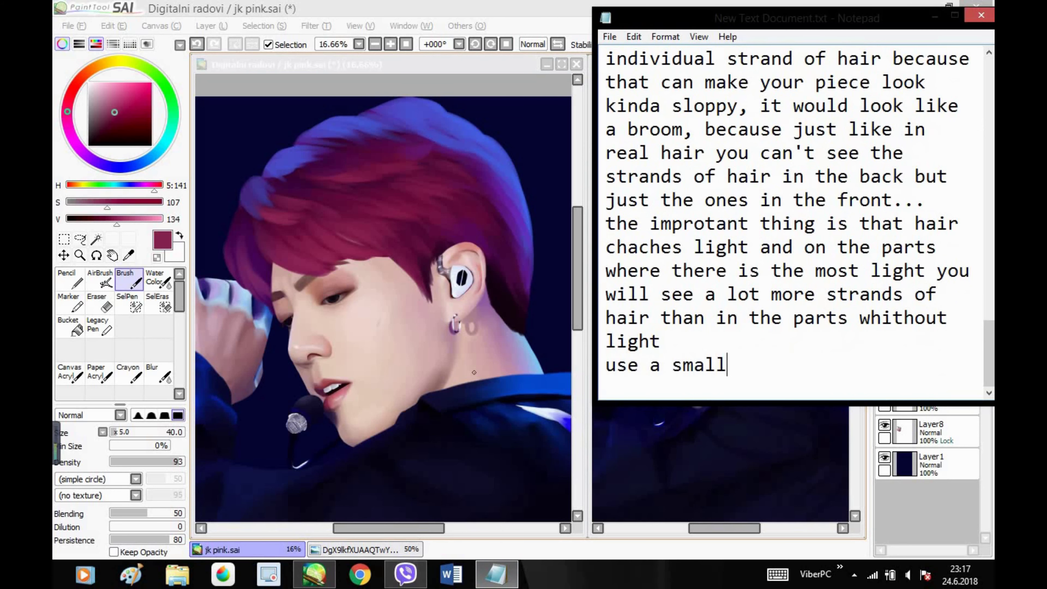
type("er brush but still not the ")
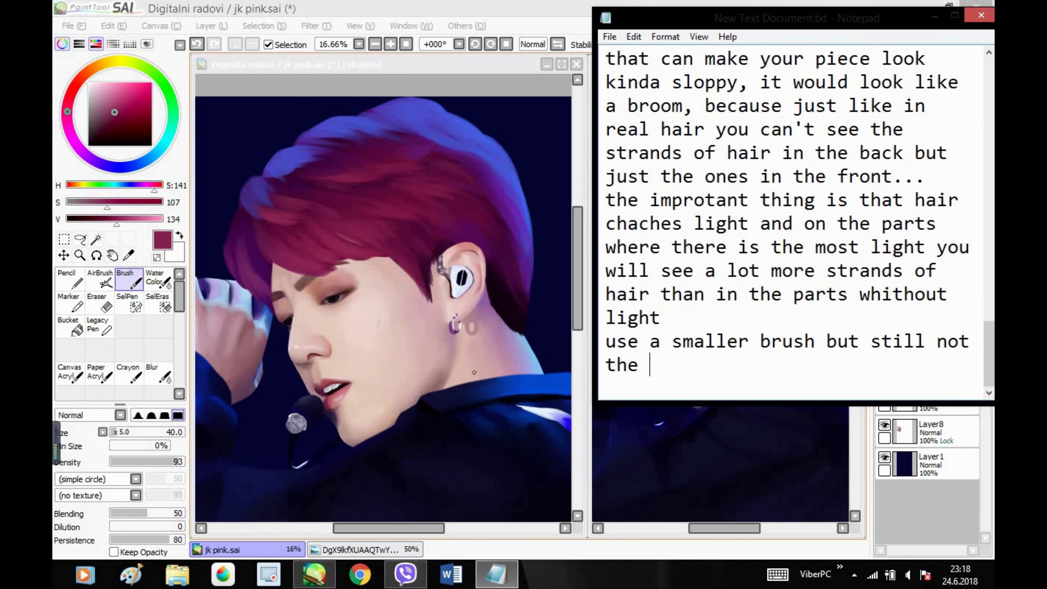
type("smallest that it can be")
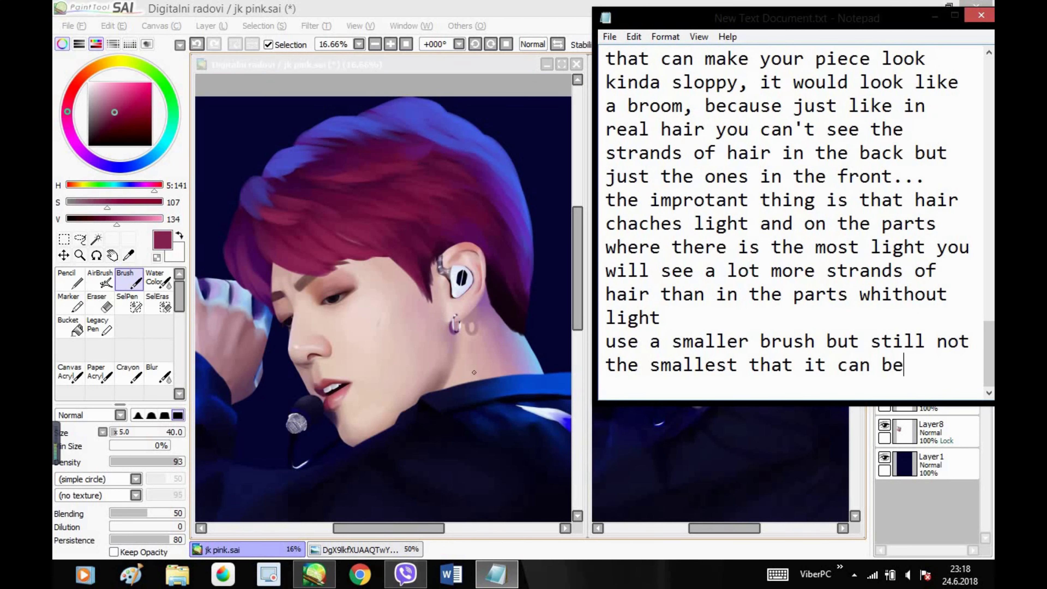
key("Return")
- Switch to PaintTool SAI, close the Windows Media Player window and save the jk pink.sai painting
left_click(435, 8)
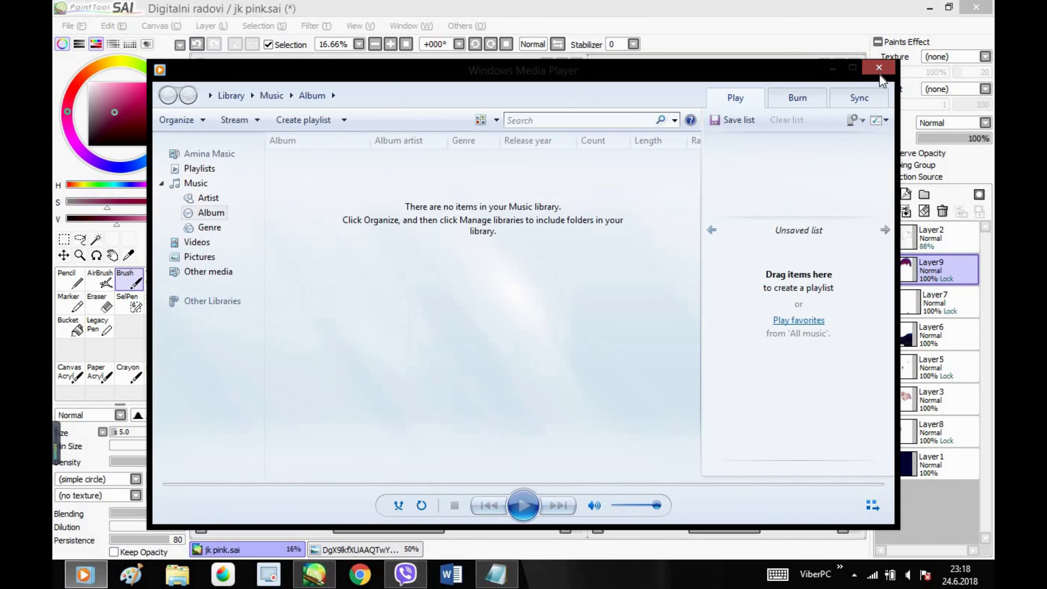
left_click(879, 69)
key("ctrl+s")
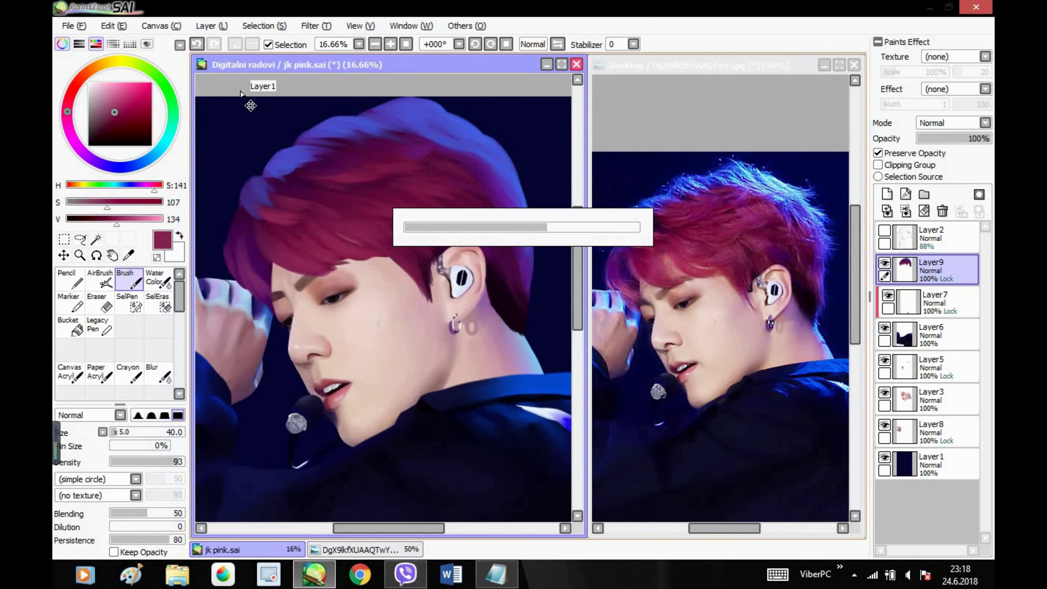
key("ctrl+s")
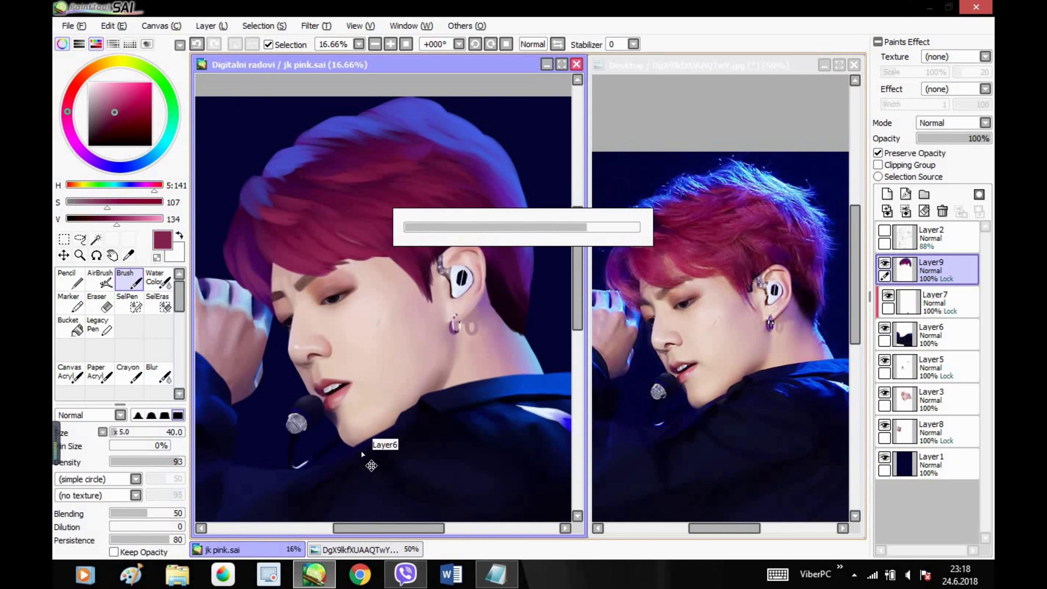
- Sample a pink-red from the fringe, reduce the Brush size to 30 and paint fine strands through the red hair
scroll(604, 108, "down", 2)
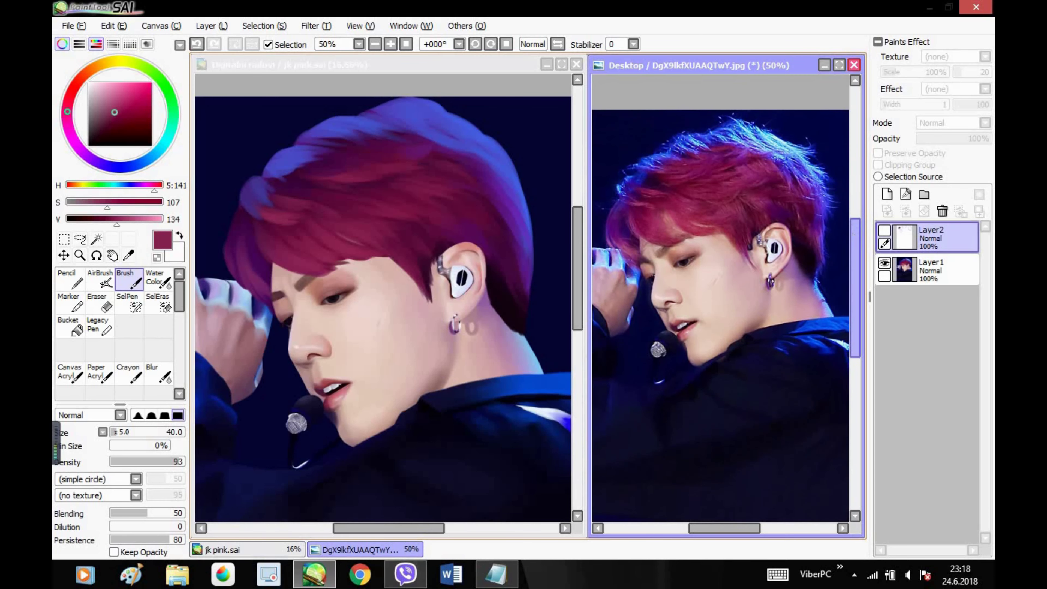
left_click(311, 213)
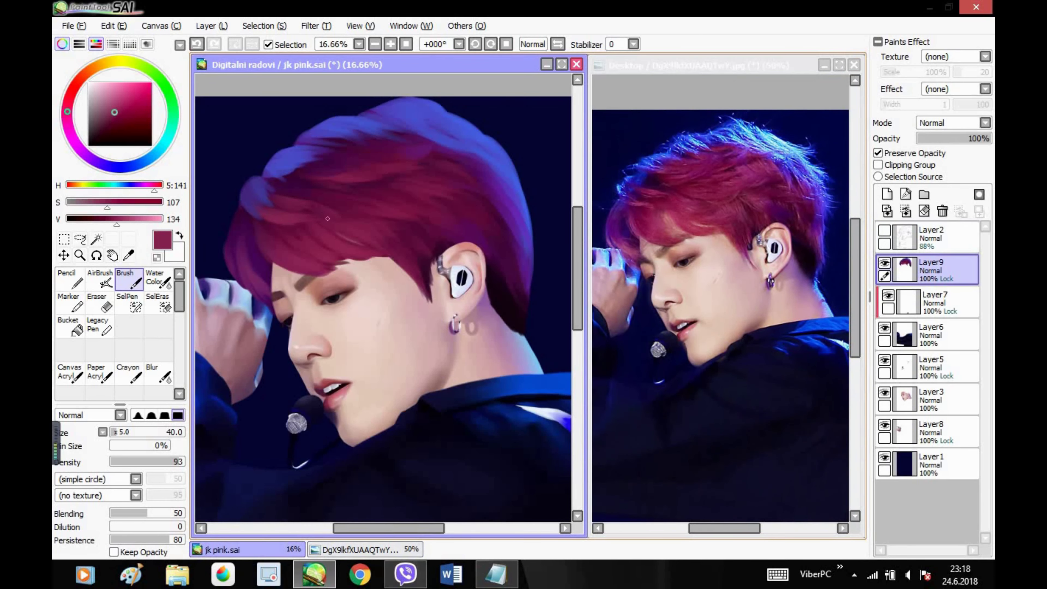
left_click(258, 226, "alt")
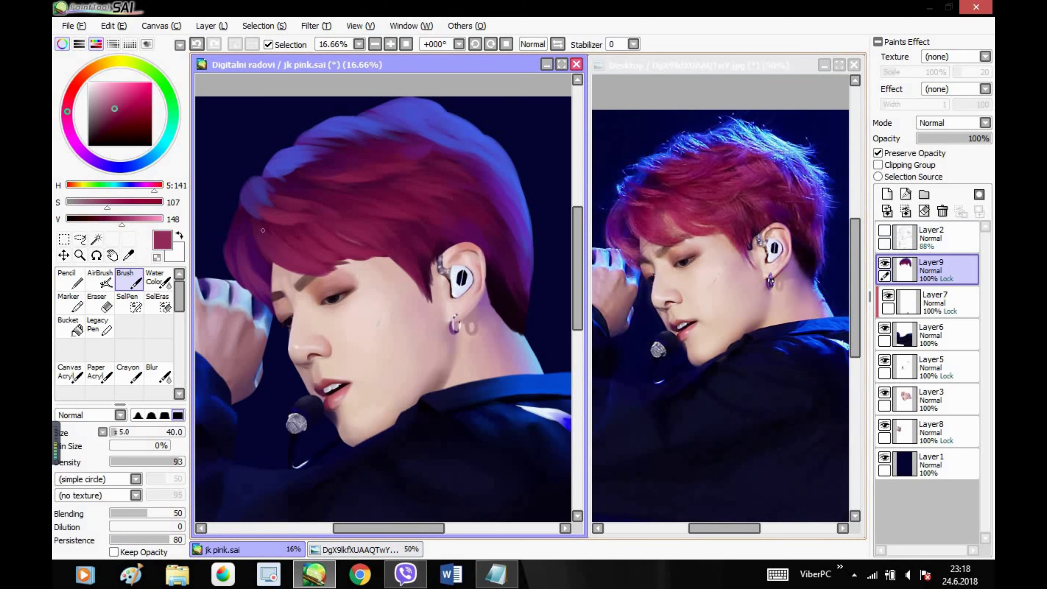
key("bracketleft")
key("bracketleft")
key("h")
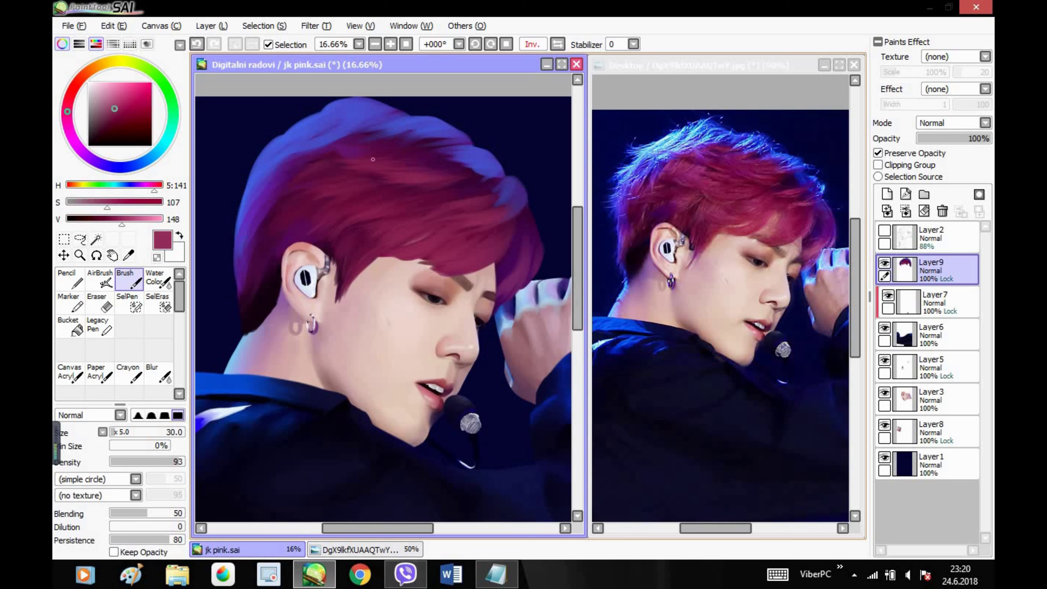
- Restore both pictures to their unmirrored view and use the Brush to add purple strands to the front fringe, sampling the tones from the hair
left_click(128, 256)
left_click(297, 226)
left_click(557, 43)
left_click(660, 65)
left_click(557, 43)
left_click(528, 93)
left_click(129, 279)
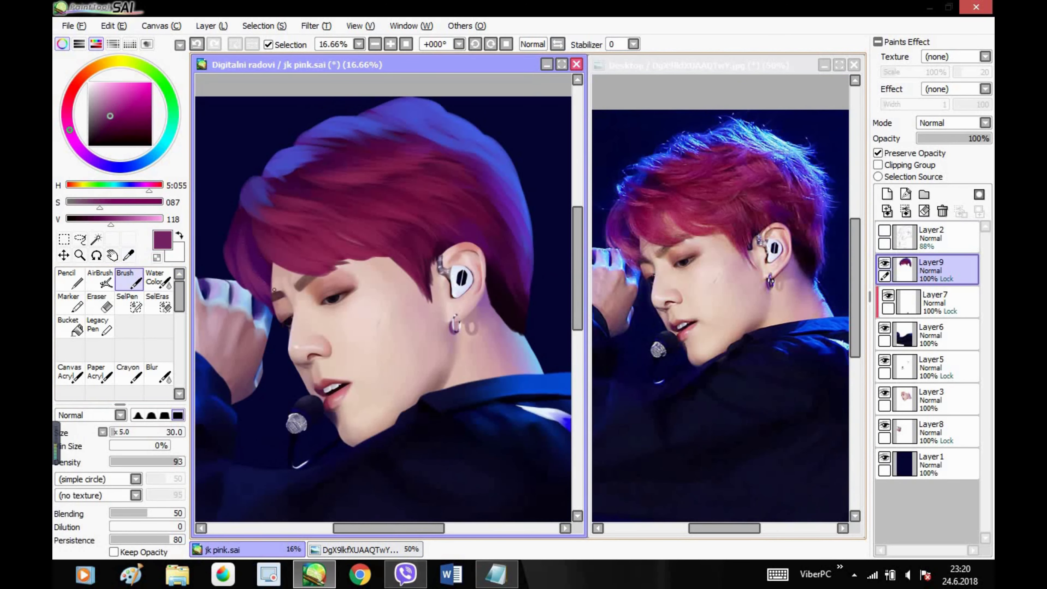
left_click(243, 243, "alt")
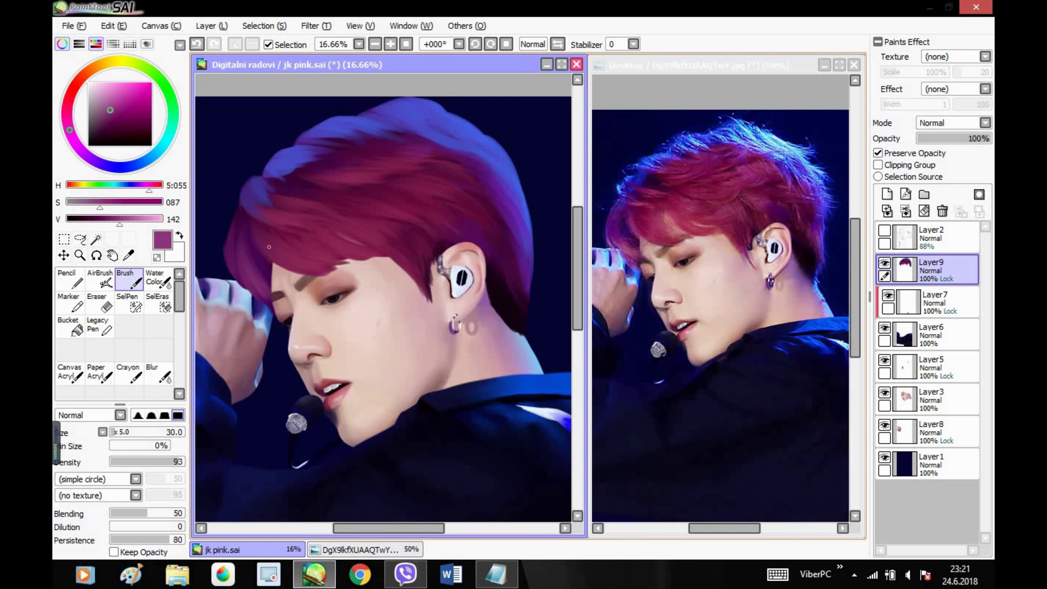
- Mirror the view of both pictures and paint dark purple and dark red strands into the crown and back of the hair with sampled colours
key("h")
key("ctrl+Tab")
key("h")
key("ctrl+Tab")
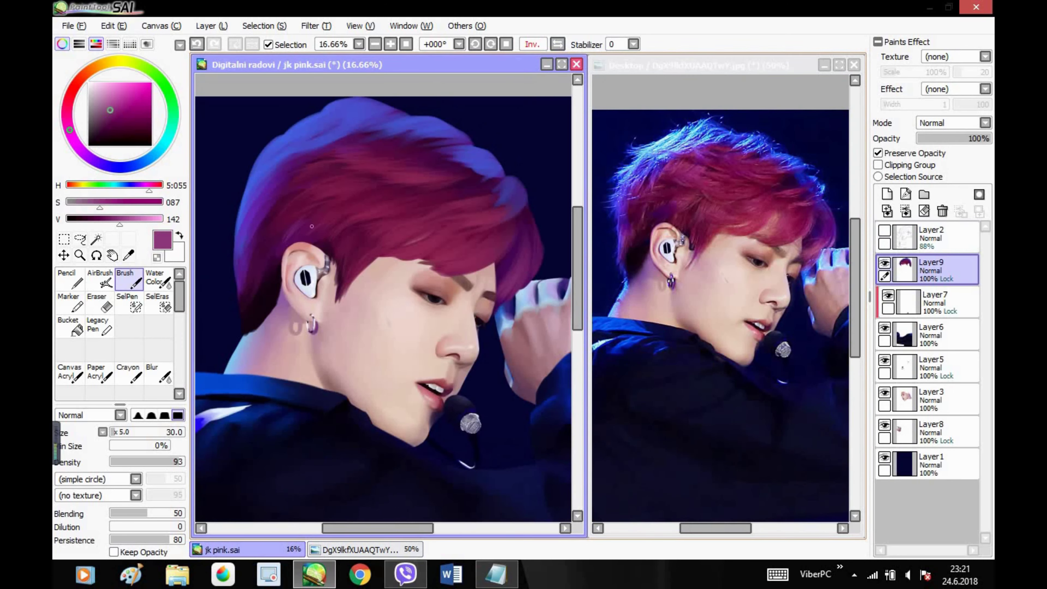
left_click(420, 176, "alt")
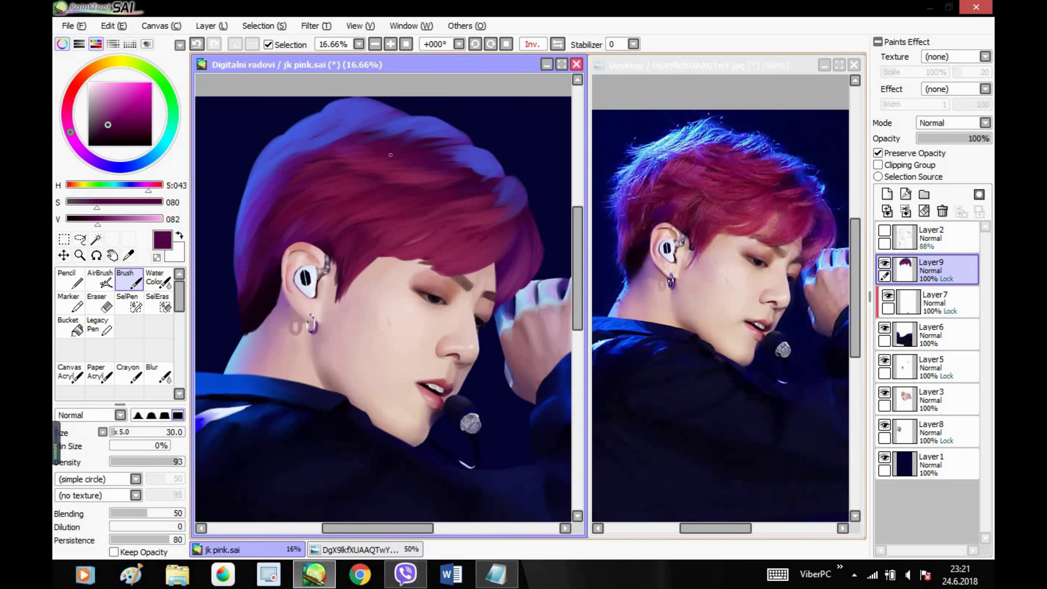
left_click_drag(344, 136, 312, 148)
left_click(281, 205, "alt")
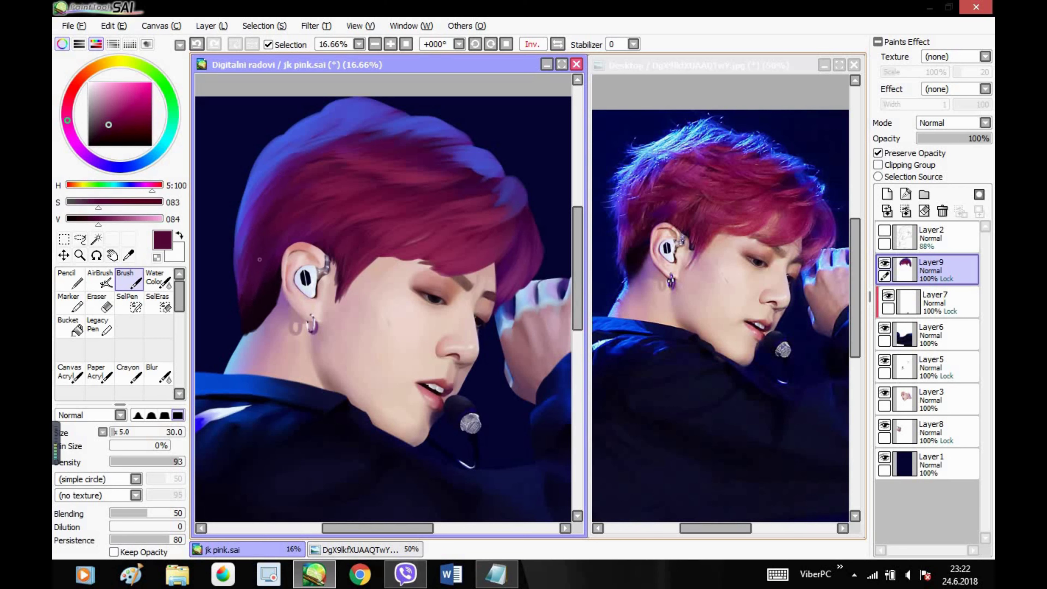
left_click_drag(329, 141, 301, 148)
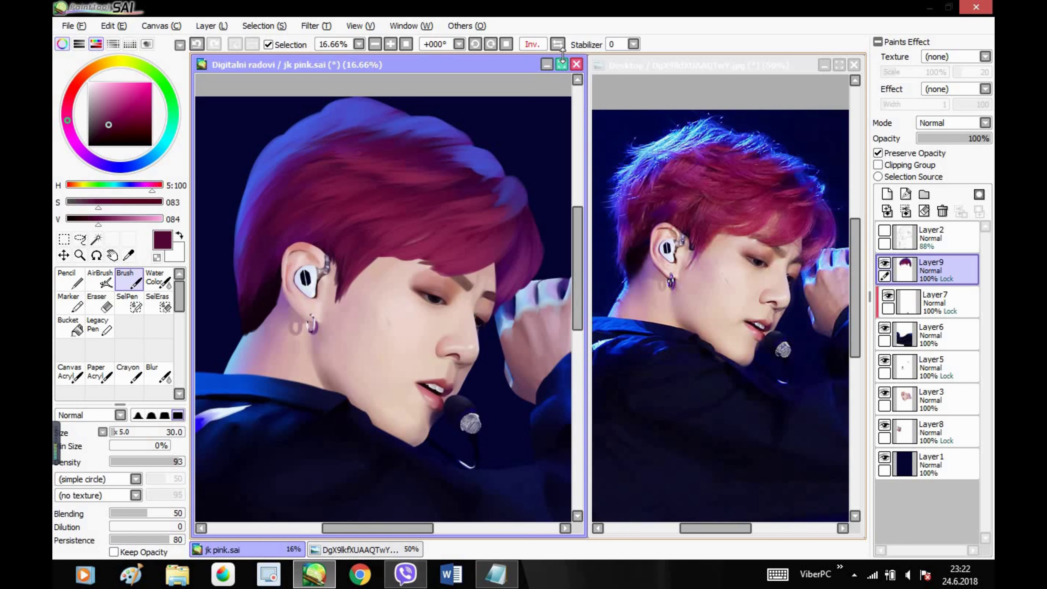
- Sample a violet from the front hair and paint strands where the red hair meets the blue rim light
left_click(557, 44)
left_click(701, 65)
left_click(557, 45)
left_click(454, 65)
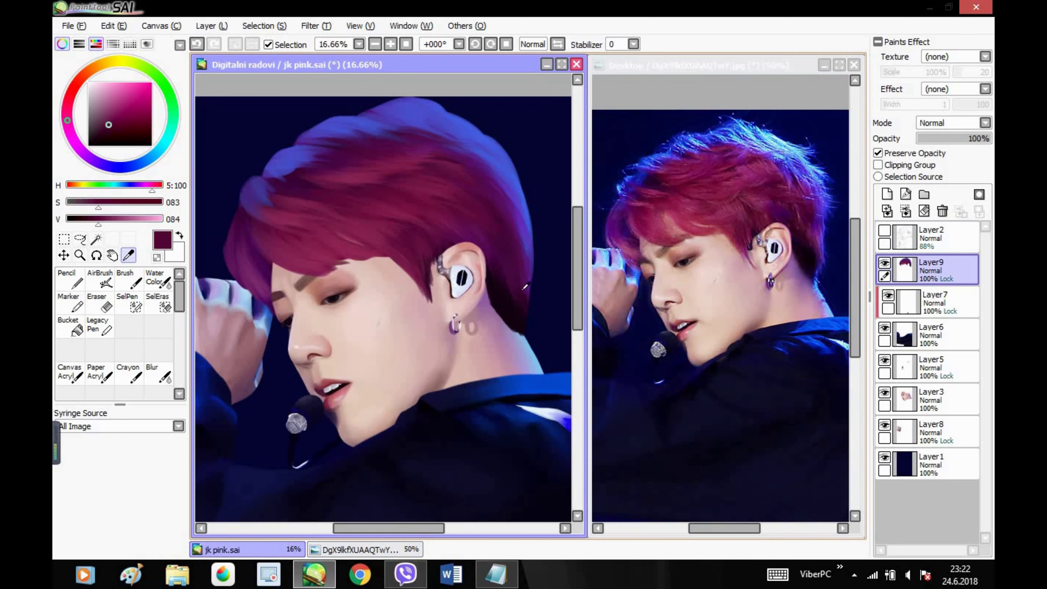
left_click(266, 189, "alt")
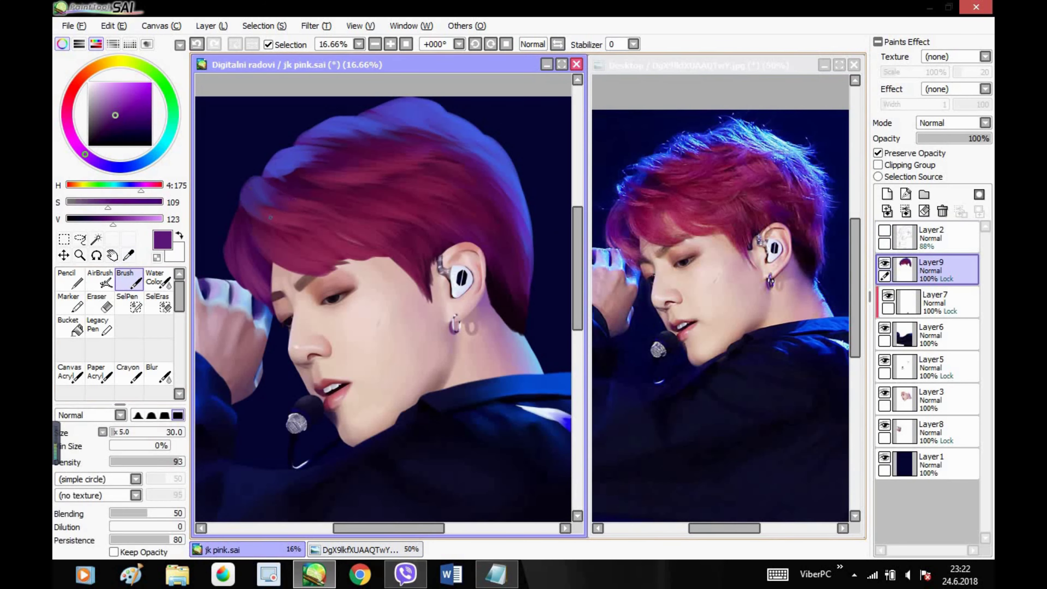
key("h")
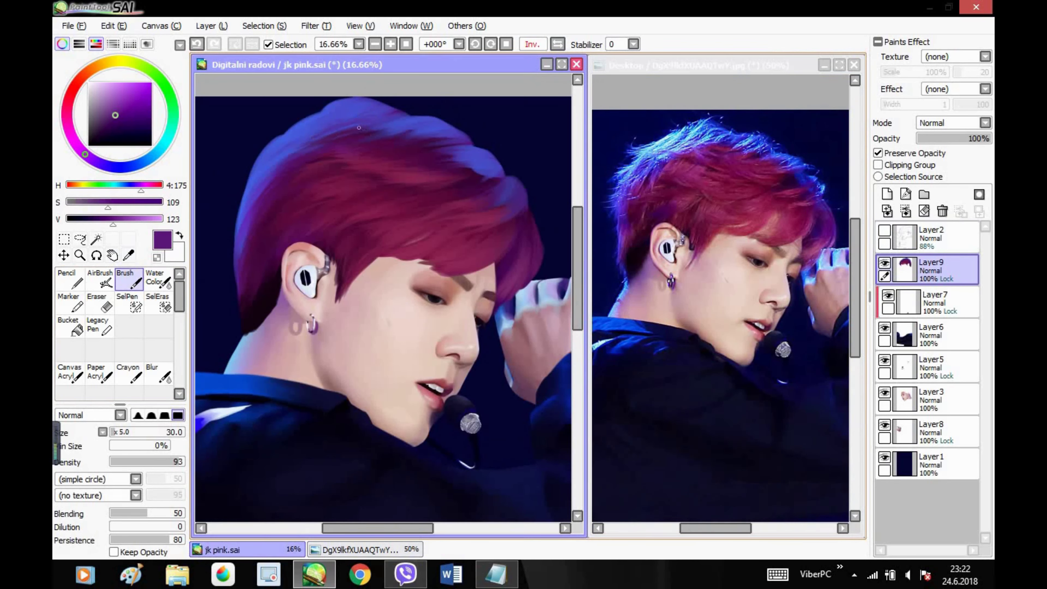
left_click_drag(488, 172, 462, 181)
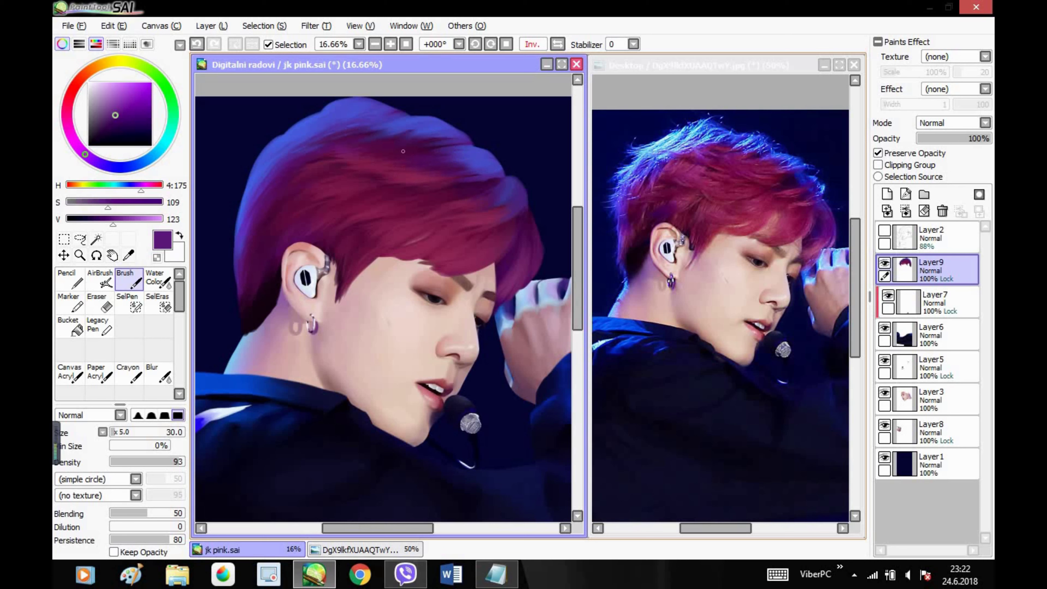
- Sample the light blue rim light from the reference photo and paint bright strands along the crown and back of the hair
left_click(700, 129, "alt")
mouse_move(373, 103)
left_mouse_down()
mouse_move(330, 110)
mouse_move(272, 154)
mouse_move(245, 222)
mouse_move(256, 238)
left_mouse_up()
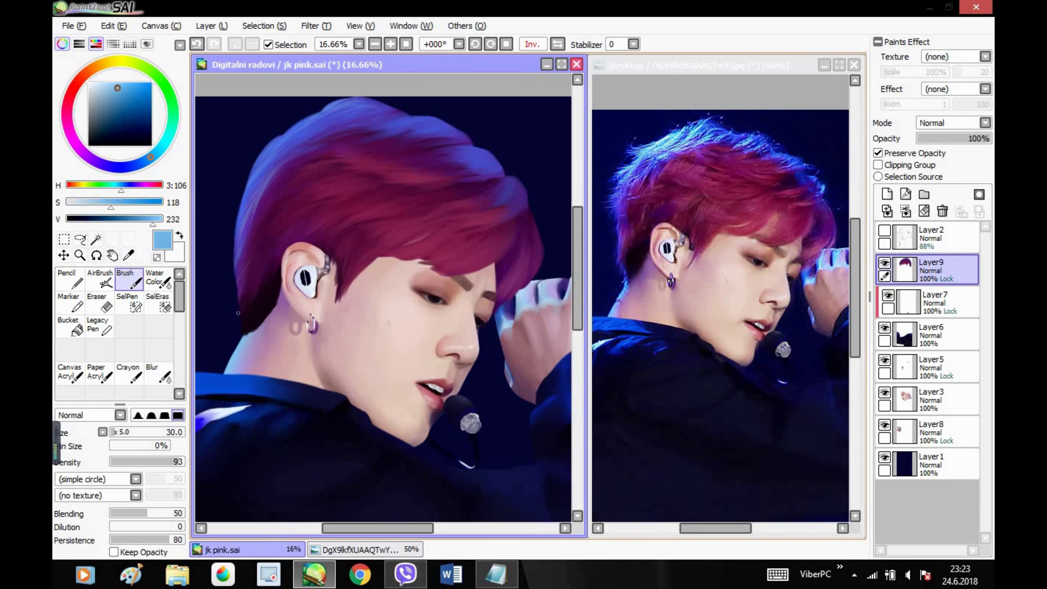
left_click_drag(252, 203, 259, 175)
key("h")
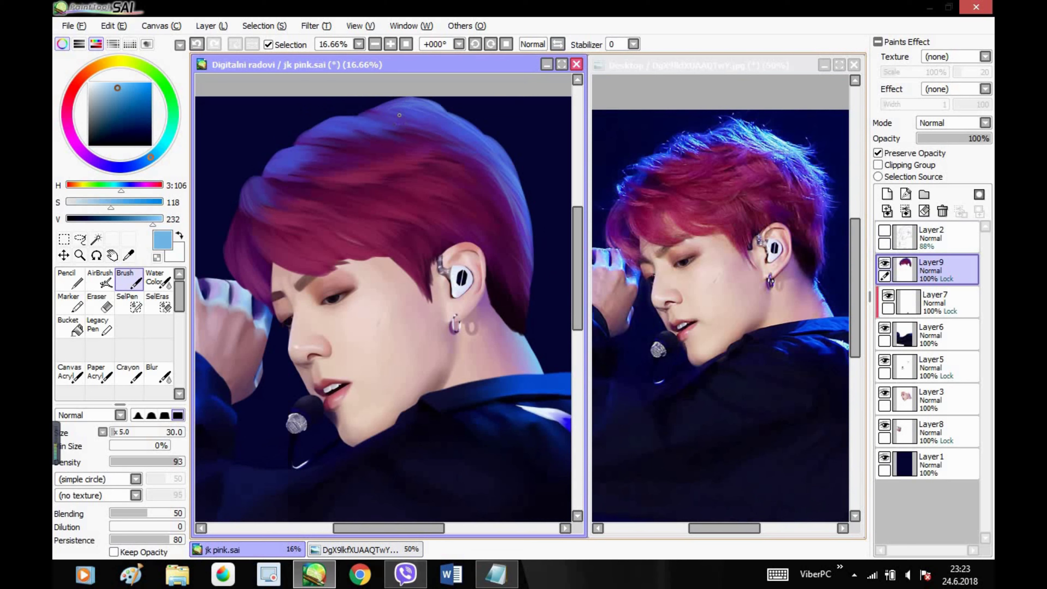
left_click_drag(373, 109, 409, 119)
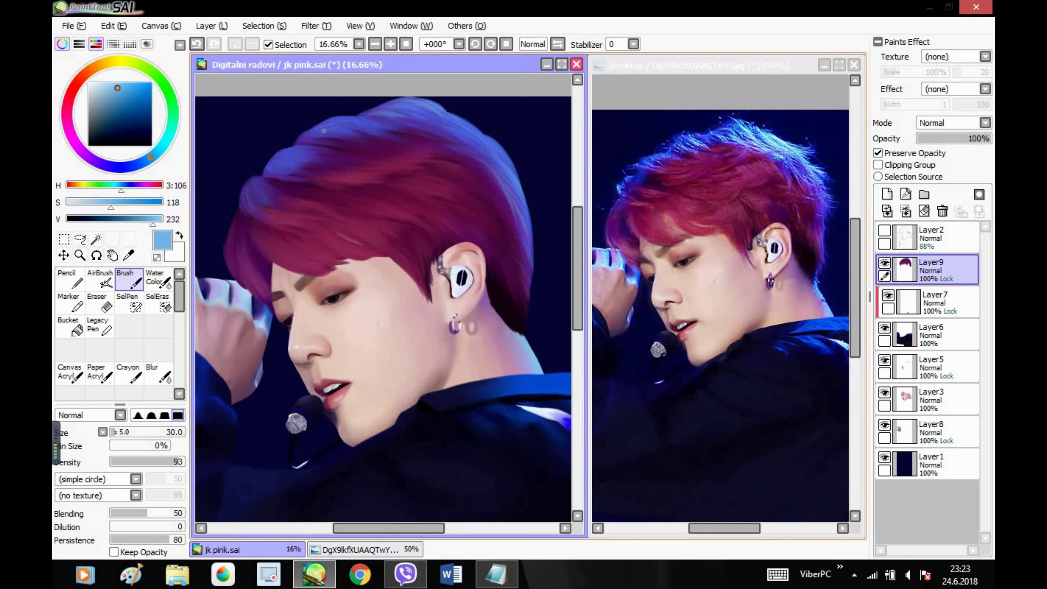
key("h")
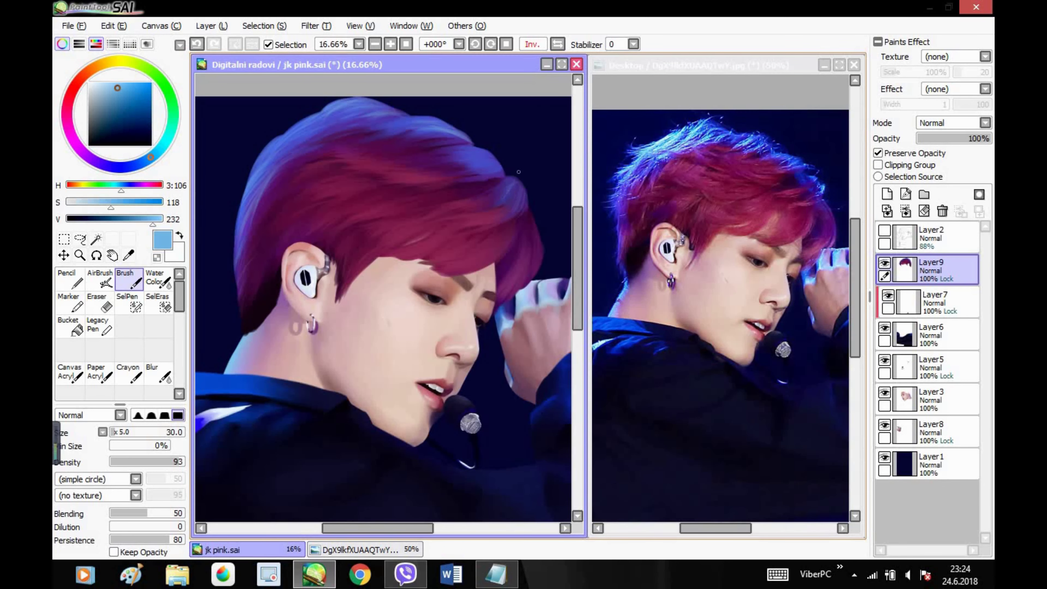
- Sample dark purples from the reference hair and paint shadow strands beside the fringe, above the ear and across the crown
left_click(799, 175)
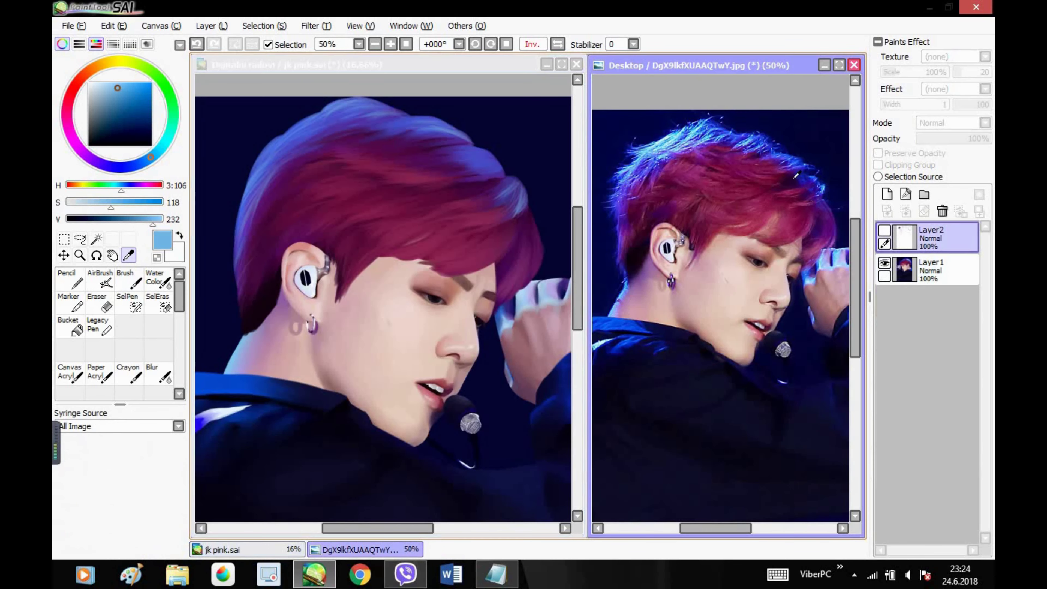
right_click(796, 178)
left_click(489, 186)
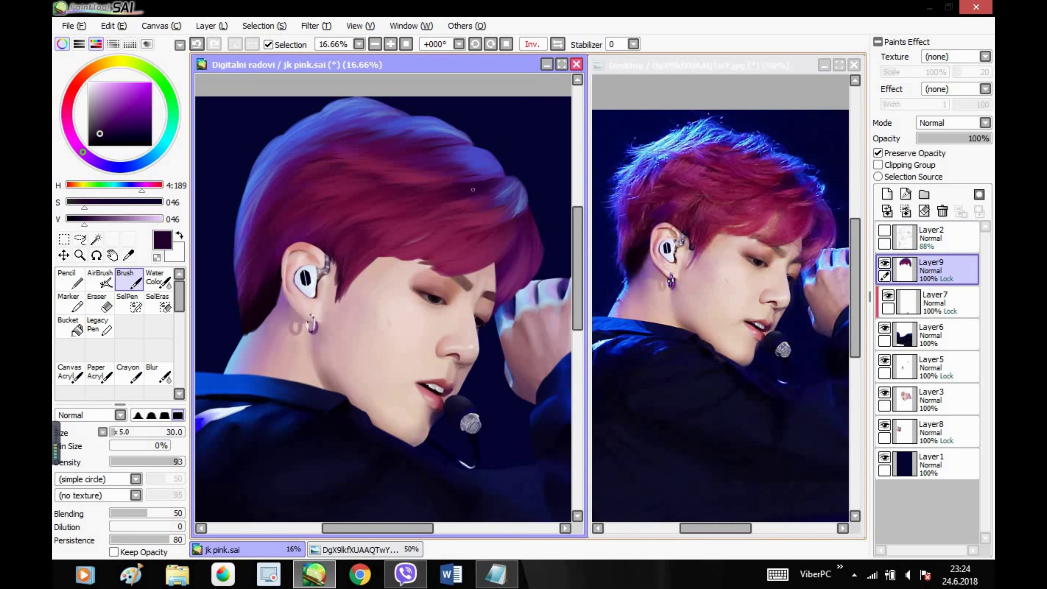
mouse_move(503, 197)
left_mouse_down()
mouse_move(485, 209)
mouse_move(502, 214)
left_mouse_up()
right_click(647, 215)
left_click_drag(275, 252, 303, 229)
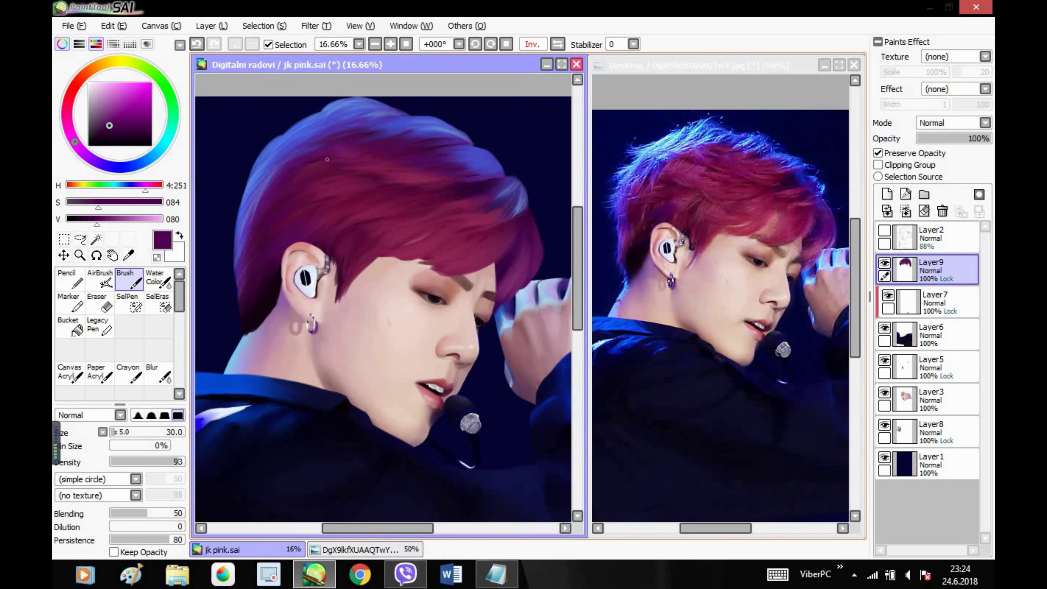
left_click_drag(382, 166, 431, 175)
- Sample a lighter pink-red from the reference hair and paint highlight strands at the front of the fringe
right_click(726, 206)
mouse_move(515, 211)
left_mouse_down()
mouse_move(481, 222)
mouse_move(481, 206)
mouse_move(504, 212)
left_mouse_up()
key("h")
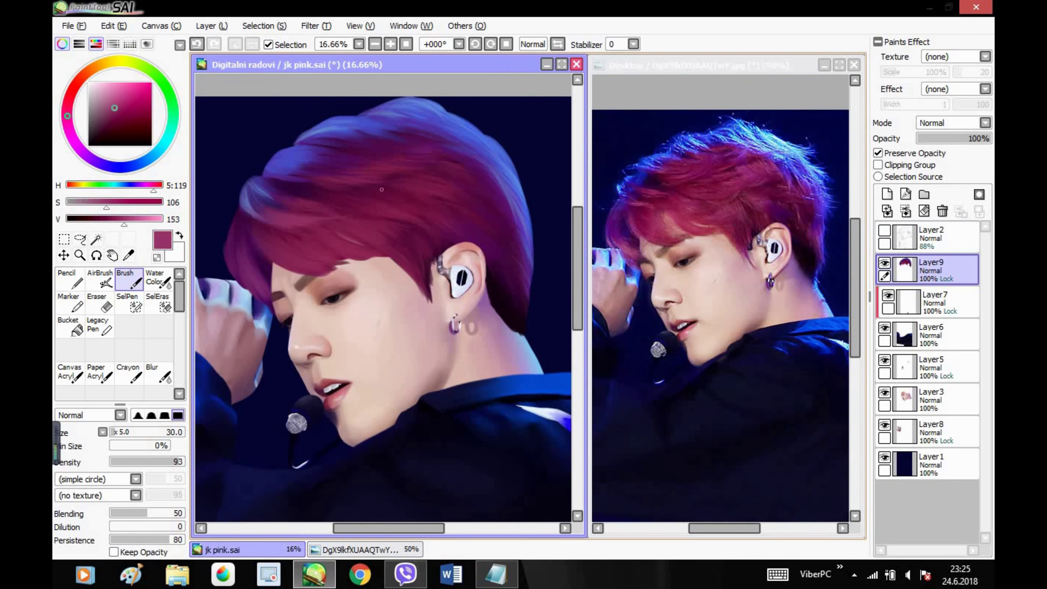
- Switch to Notepad and add "when you start to blend you may lose some of the parts taht you colored in but the easiest way"
left_click(496, 574)
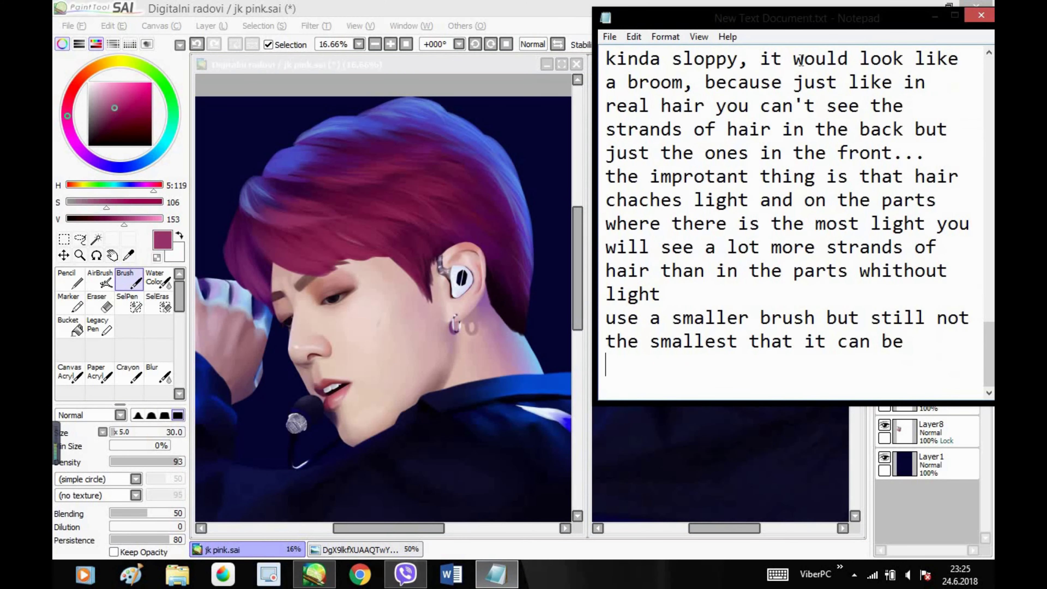
key("Return")
type("when you start to b")
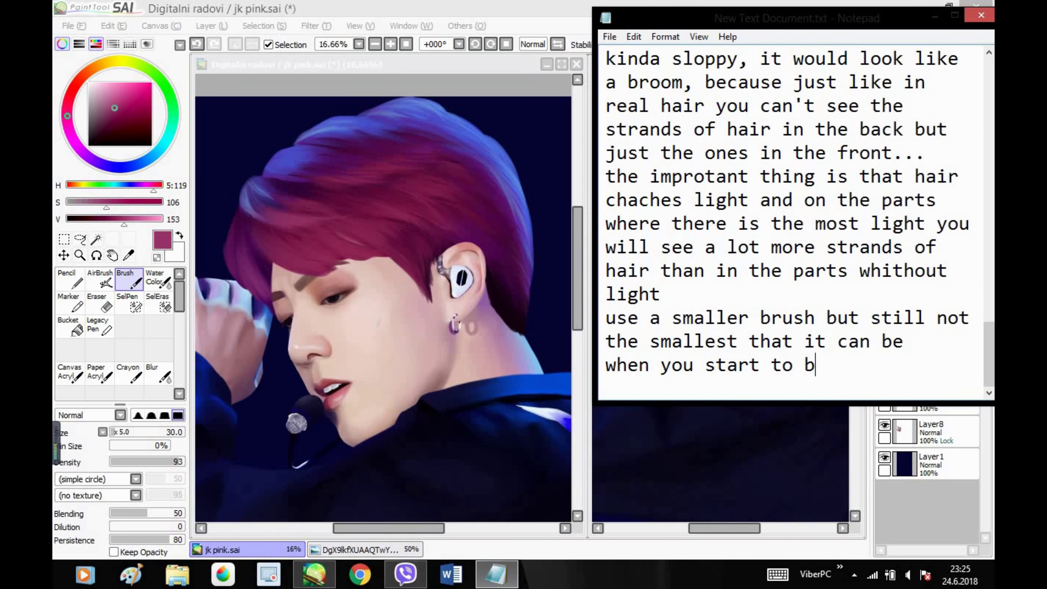
type("lend you may lo")
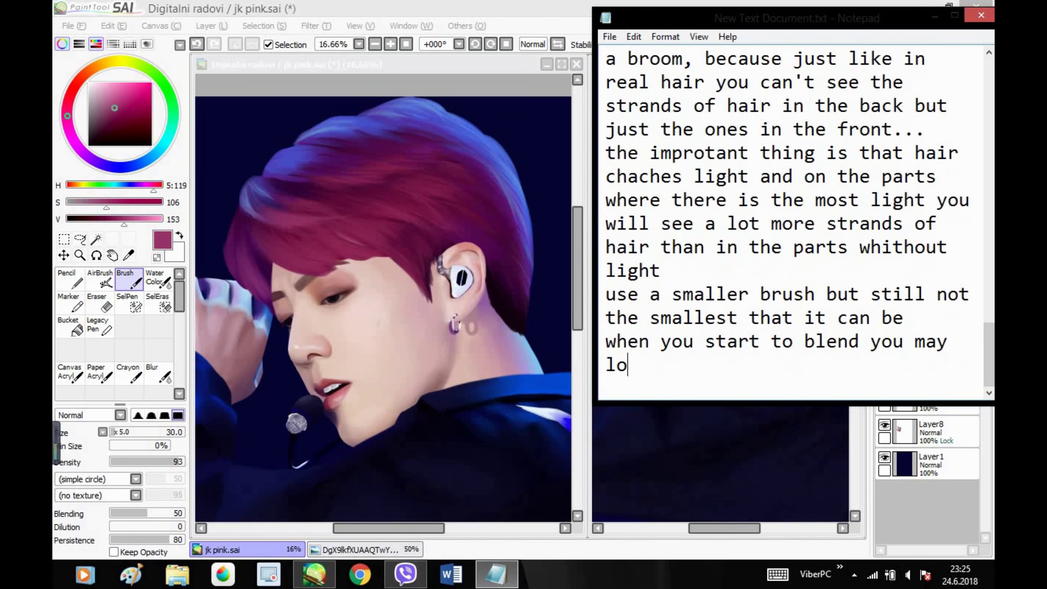
type("se some of the par")
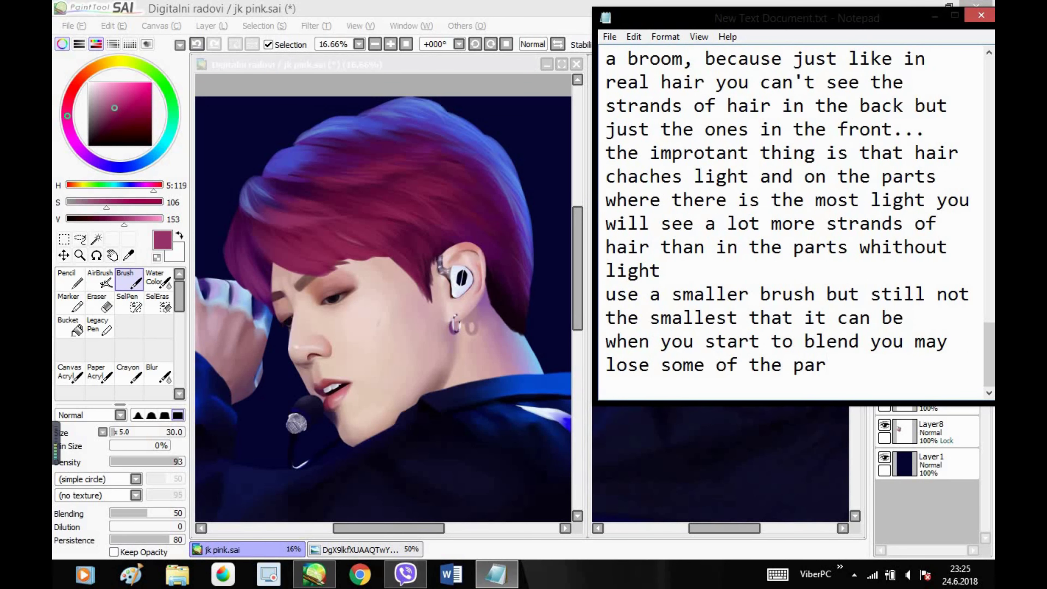
type("ts taht you colored i")
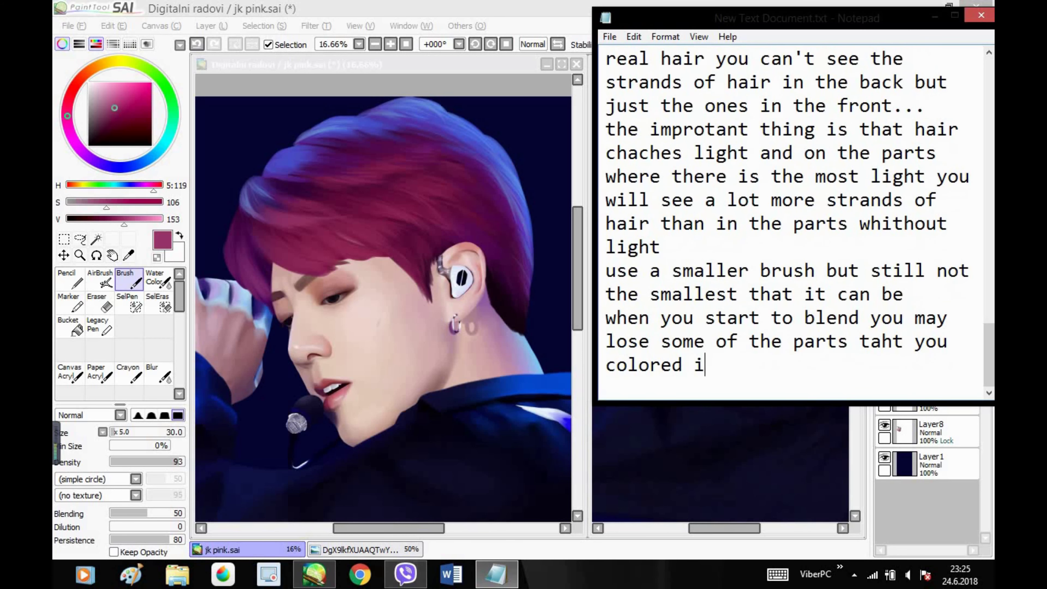
type("n but the easiest way ")
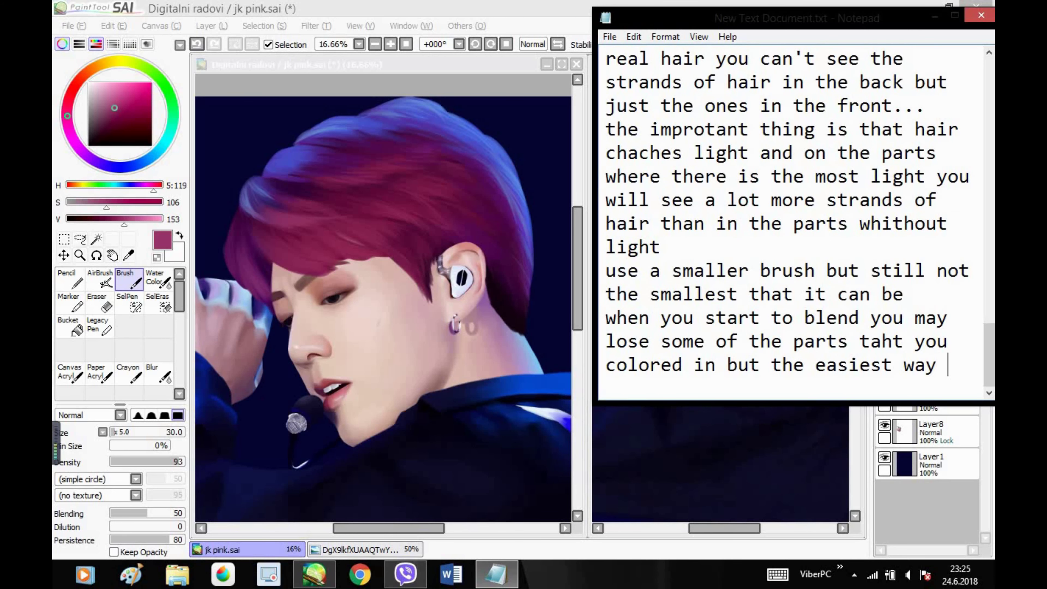
- Continue the note with "to handle that is to just color that part in again but now with a smaller brush" and start a new line
type("to handle that is to just")
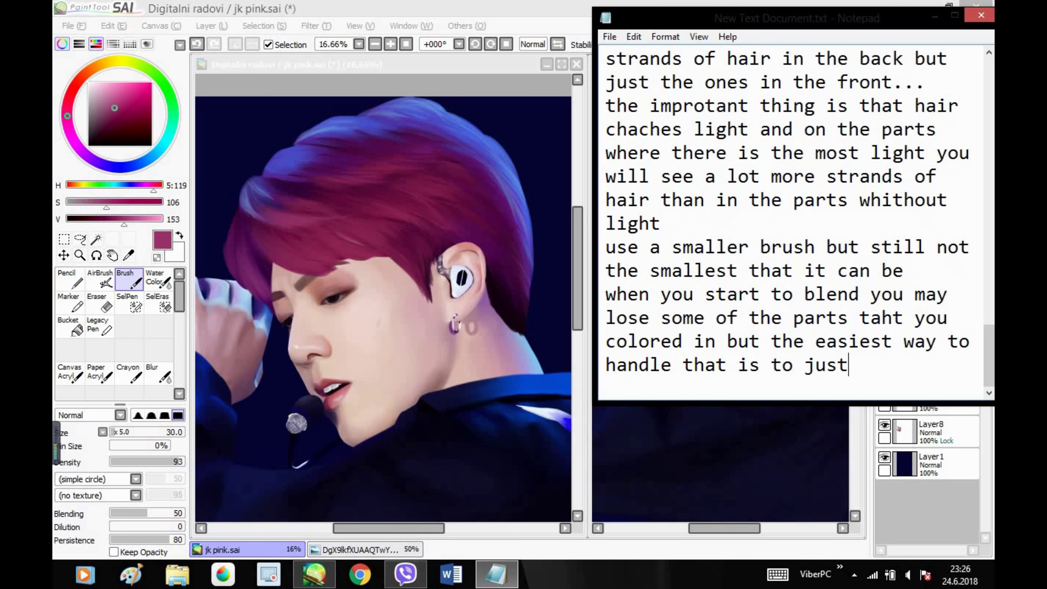
type(" color")
key("BackSpace")
key("BackSpace")
key("BackSpace")
type("color that ")
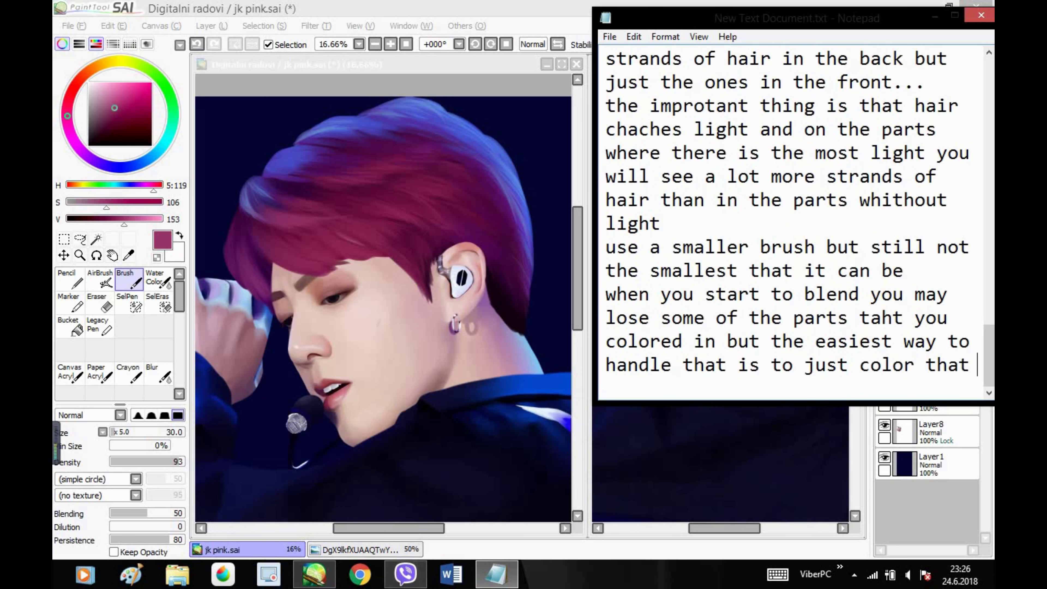
type("part in again but now ")
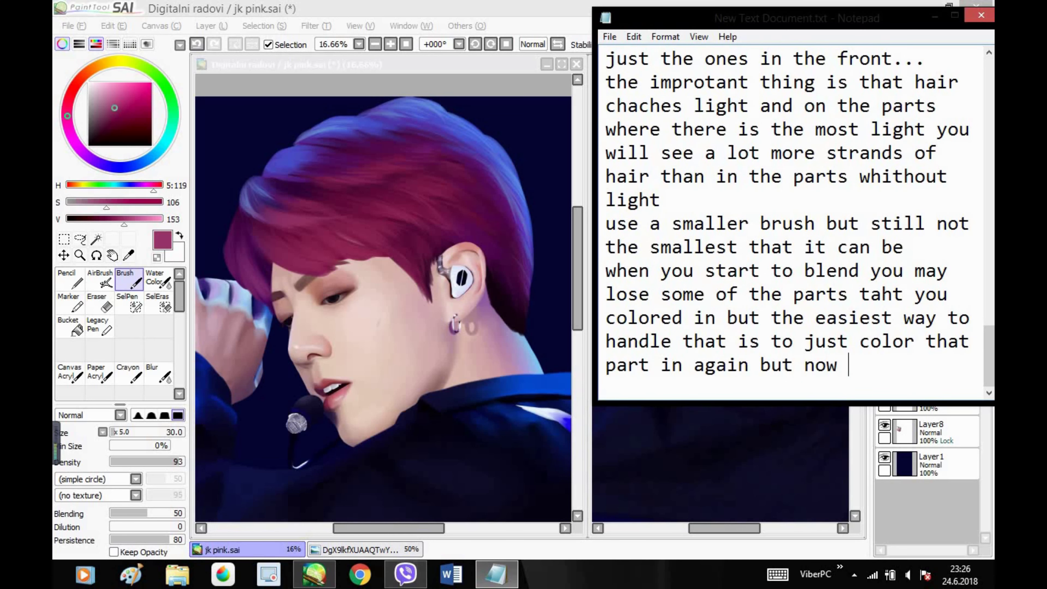
type("with a smalle")
key("BackSpace")
key("BackSpace")
type("ler brush")
key("Return")
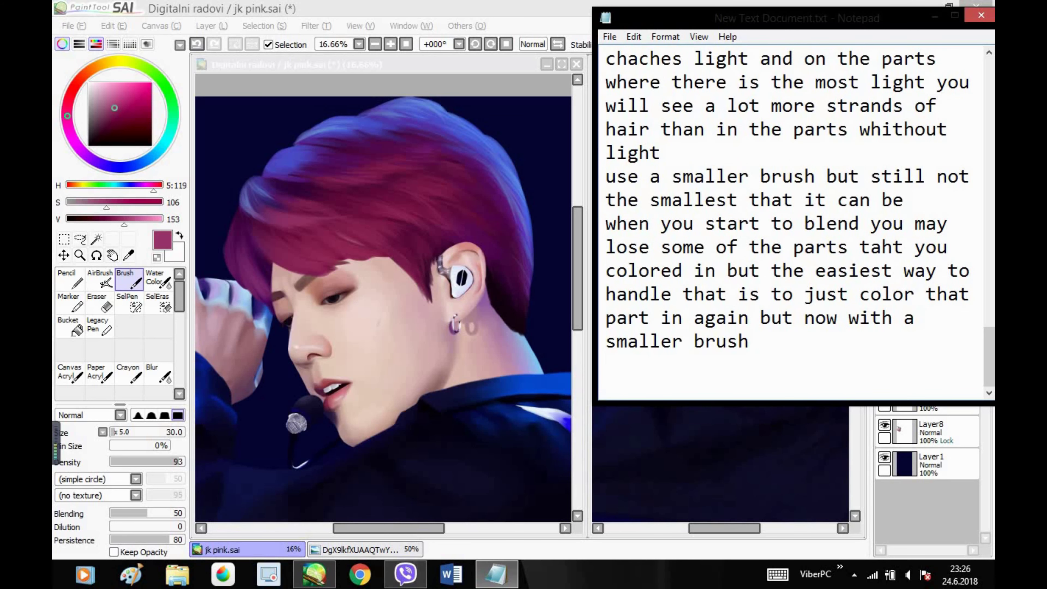
- Switch back to PaintTool SAI and brighten the pink brush color to a value of 180 for the hair strands
left_click(541, 6)
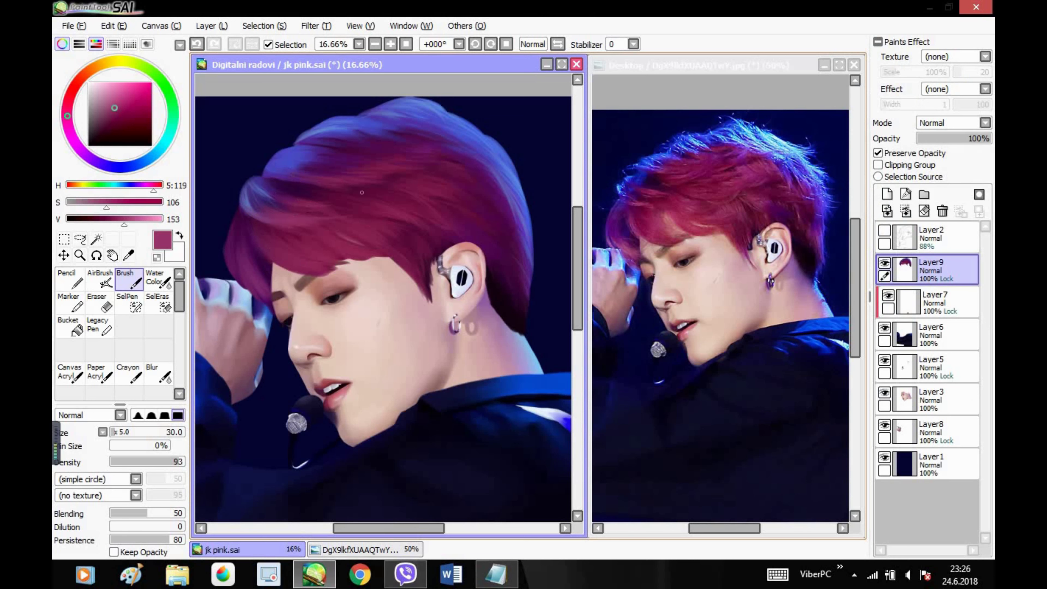
left_click(133, 218)
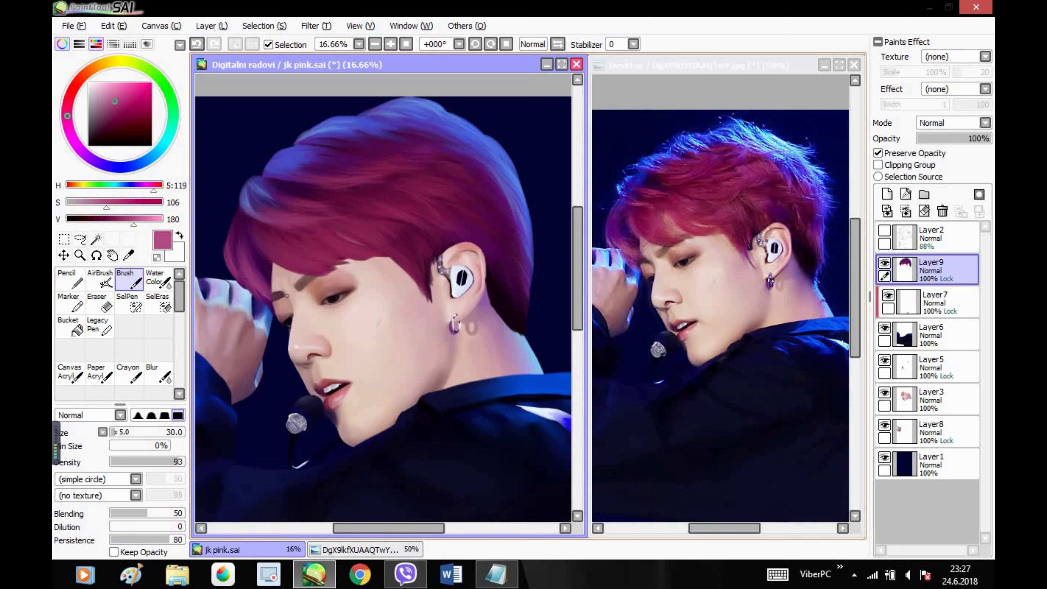
- Switch to Notepad and add "whan you can already see the hair looking like hair you can start adding lose strands of hair"
left_click(495, 574)
type("whan you can ")
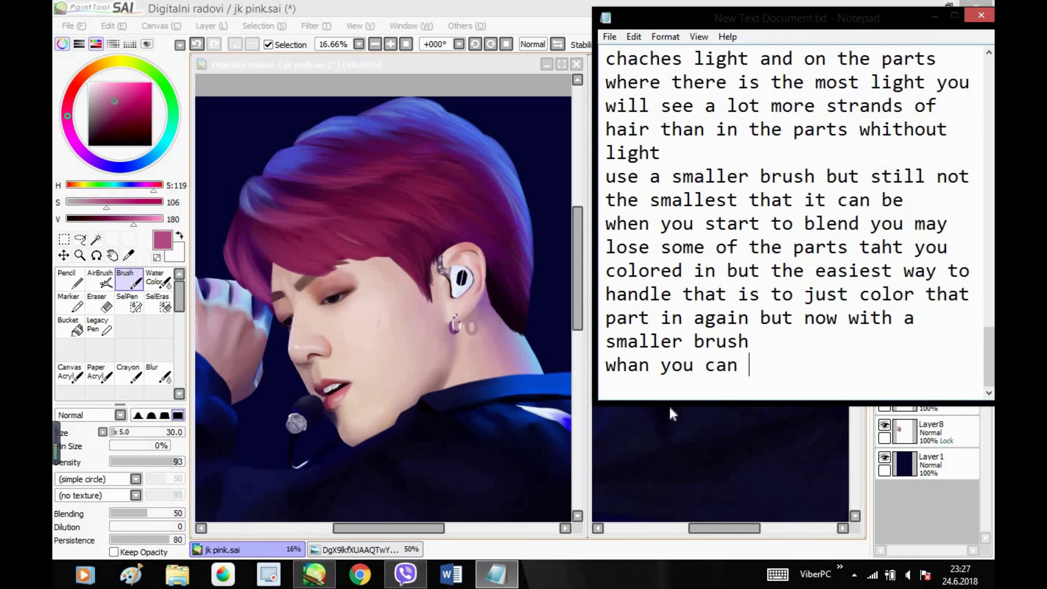
type("already see the ha")
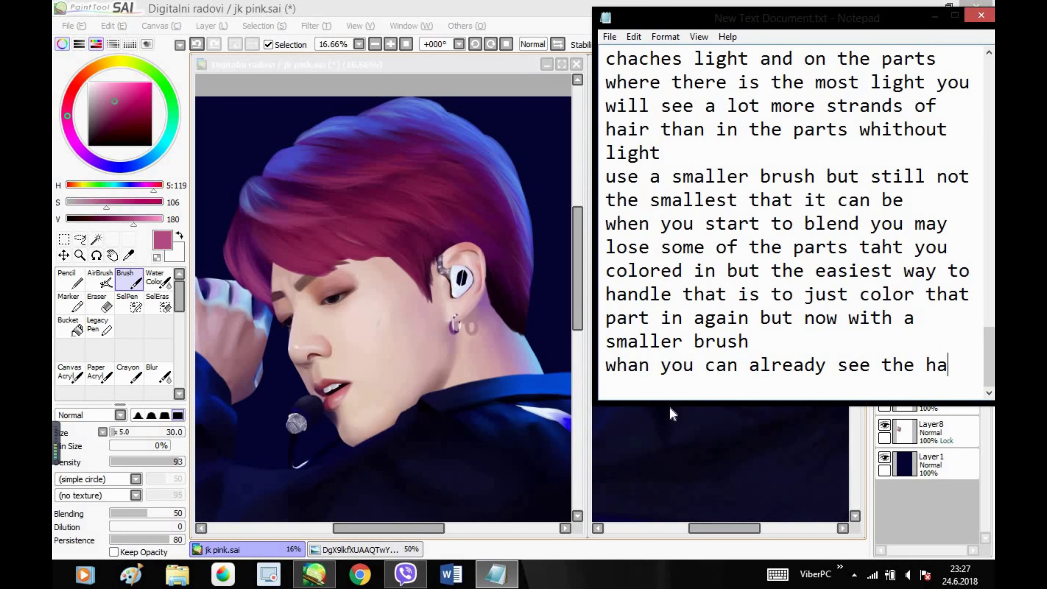
type("ir looking like hair you can start adding lose strands of hair")
key("Return")
- Add the line "that gives the feeling of realness to it" to the notes
type("that gives t")
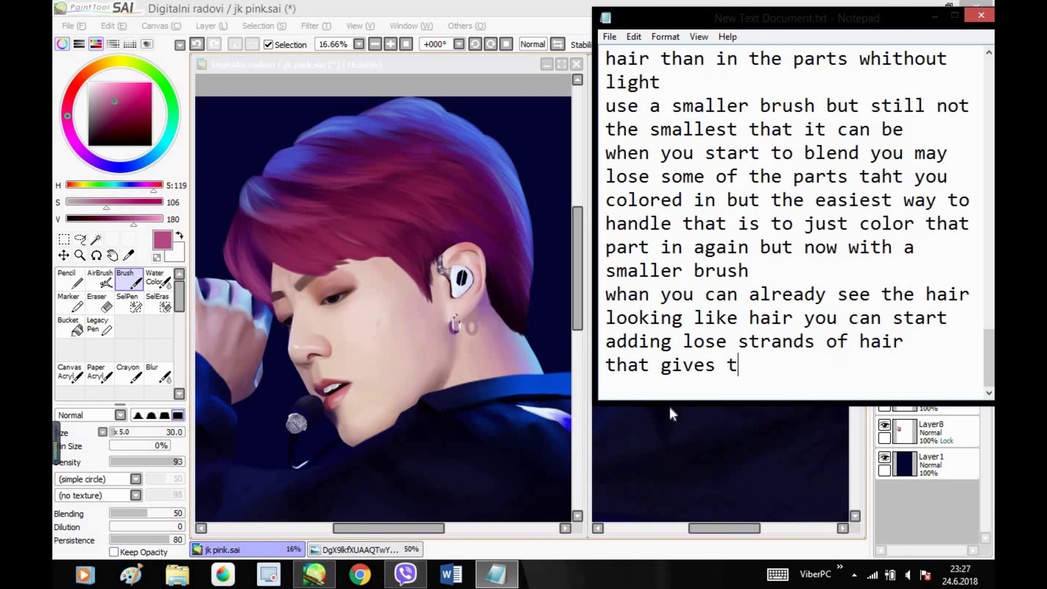
type("he feeling of realnes")
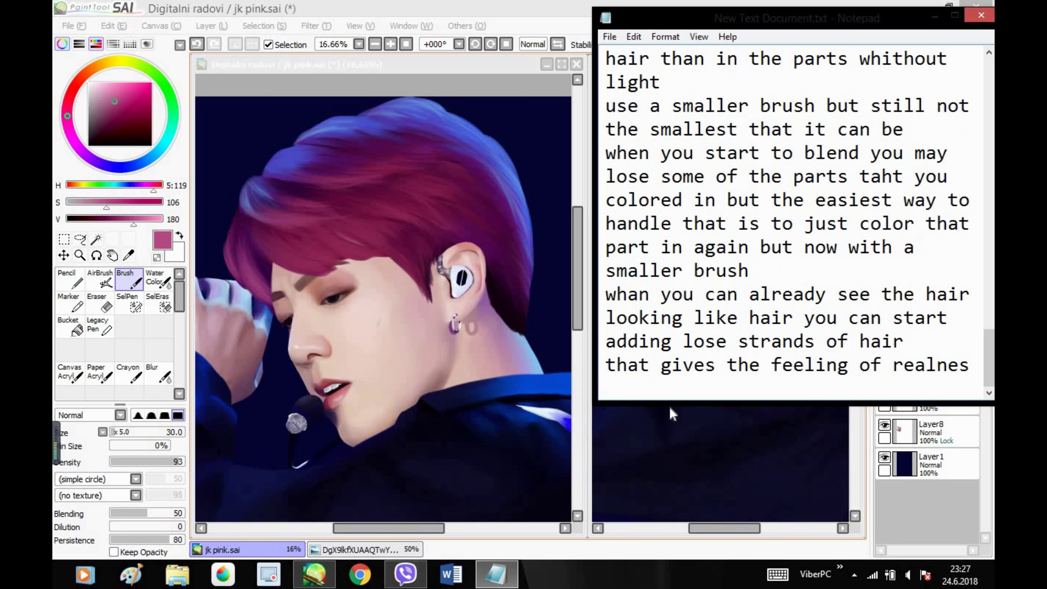
type("s to it")
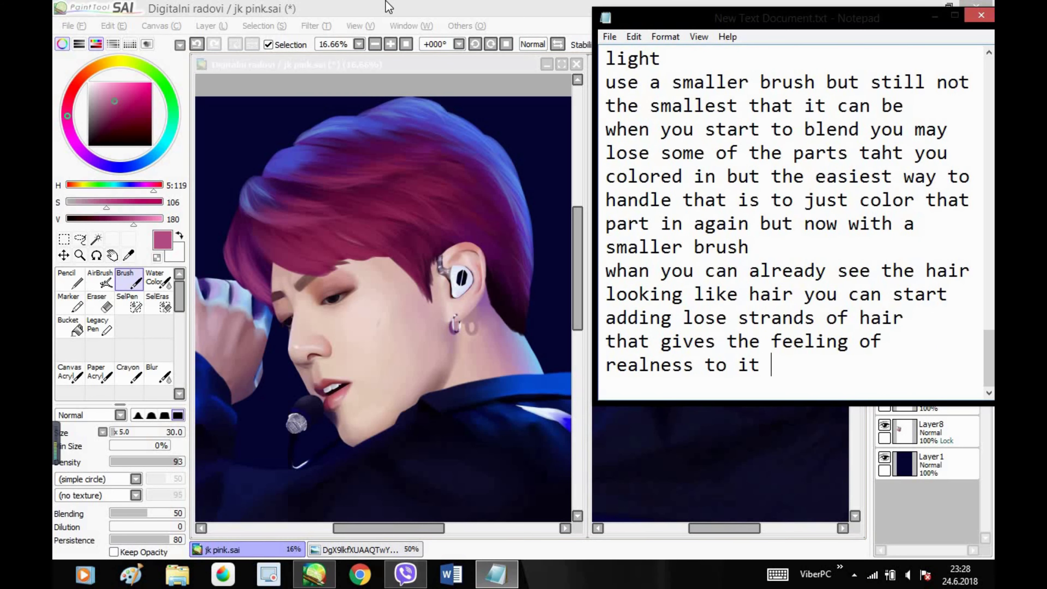
- Switch back to PaintTool SAI, enlarge the brush to 85 and sample a purple from the front edge of the hair
left_click(449, 7)
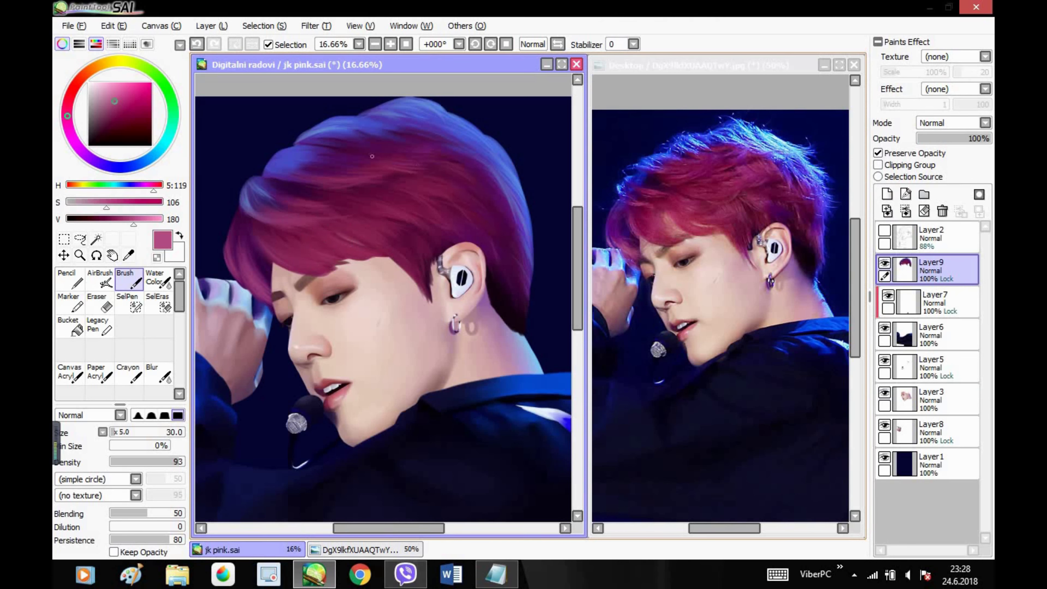
right_click(243, 243)
left_click(123, 432)
right_click(245, 239)
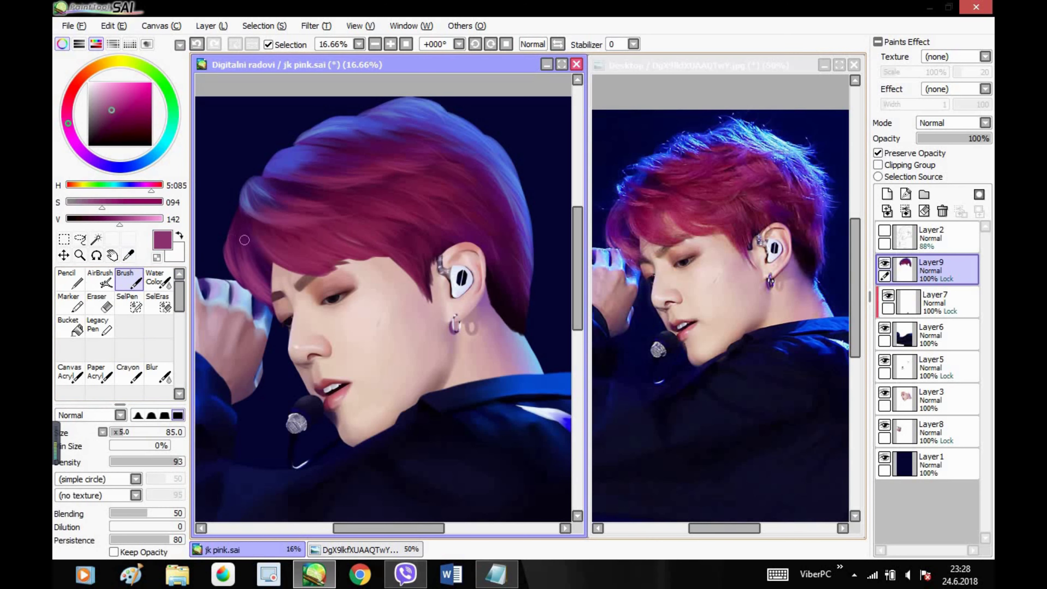
- Sample purple tones from the front of the fringe and blend that area with the brush enlarged to 95
right_click(250, 253)
left_click(117, 431)
right_click(247, 243)
left_click(124, 432)
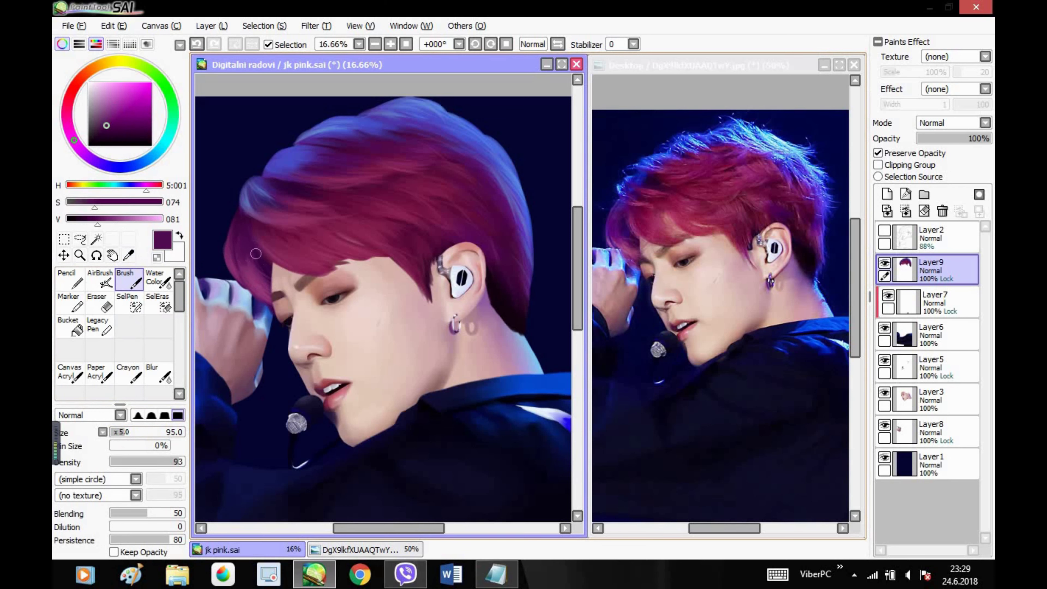
left_click(246, 258, "alt")
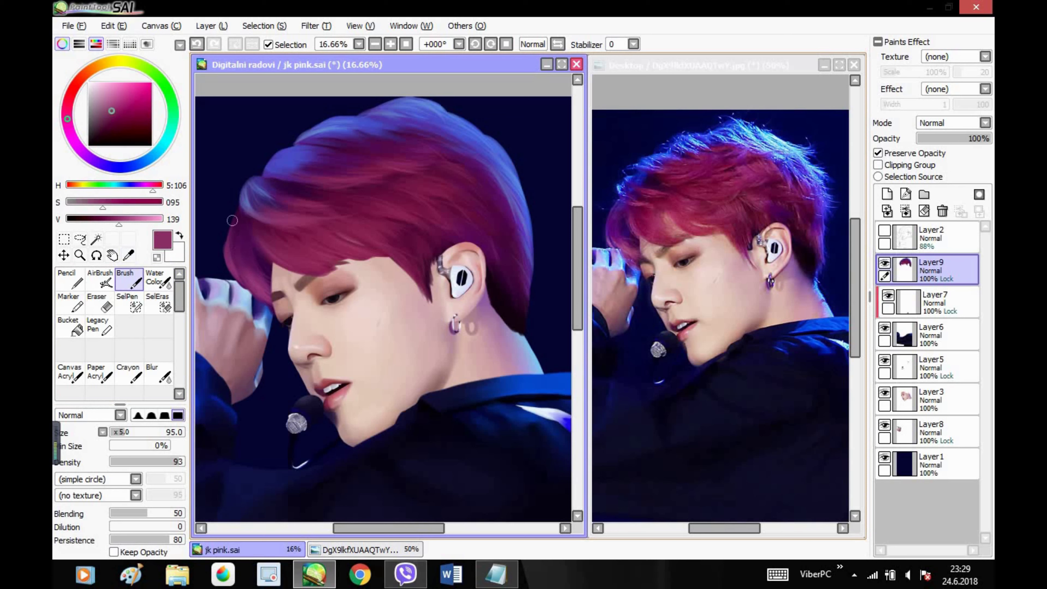
- Sample a pink from the front edge of the hair, reduce the brush size to 45 and brighten the color's value to 174
right_click(240, 251)
left_click(120, 431)
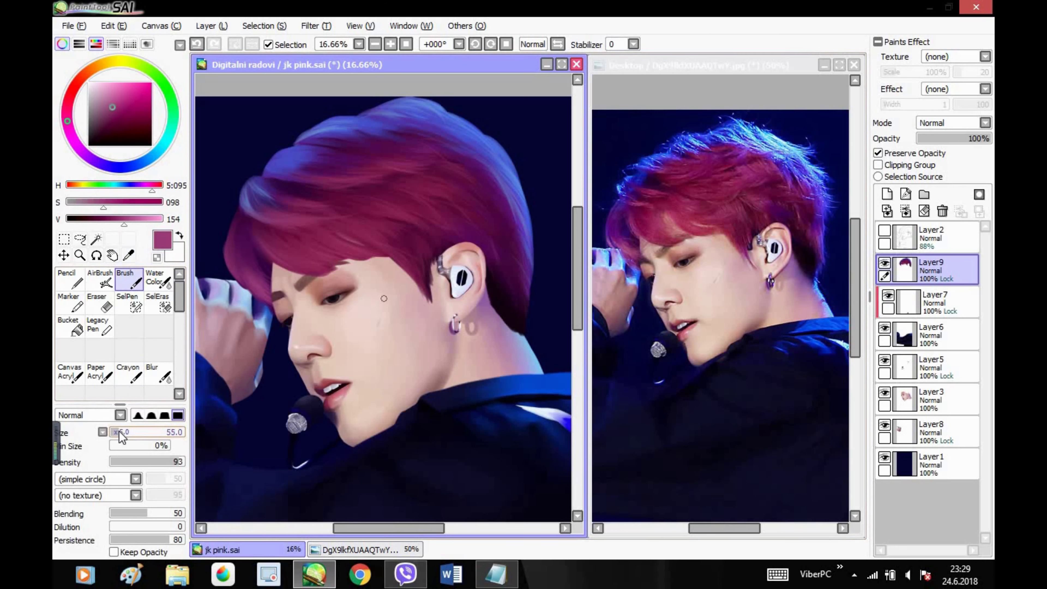
left_click(118, 432)
left_click(131, 220)
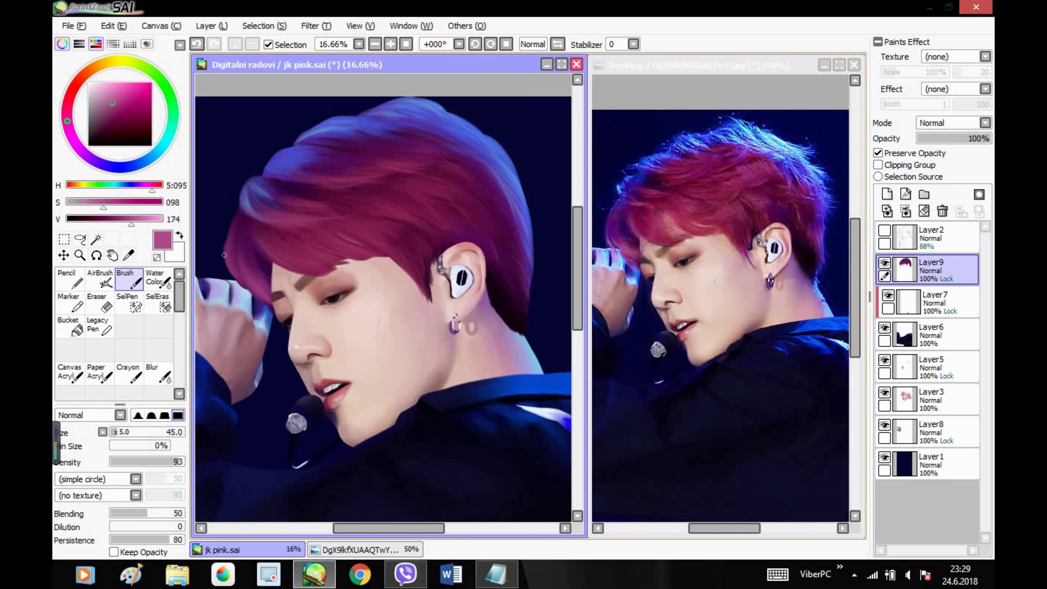
- Switch to Notepad, start a new line at the end of the notes and correct "whan" to "when"
key("alt+Tab")
key("Return")
left_click(641, 246)
key("BackSpace")
type("e")
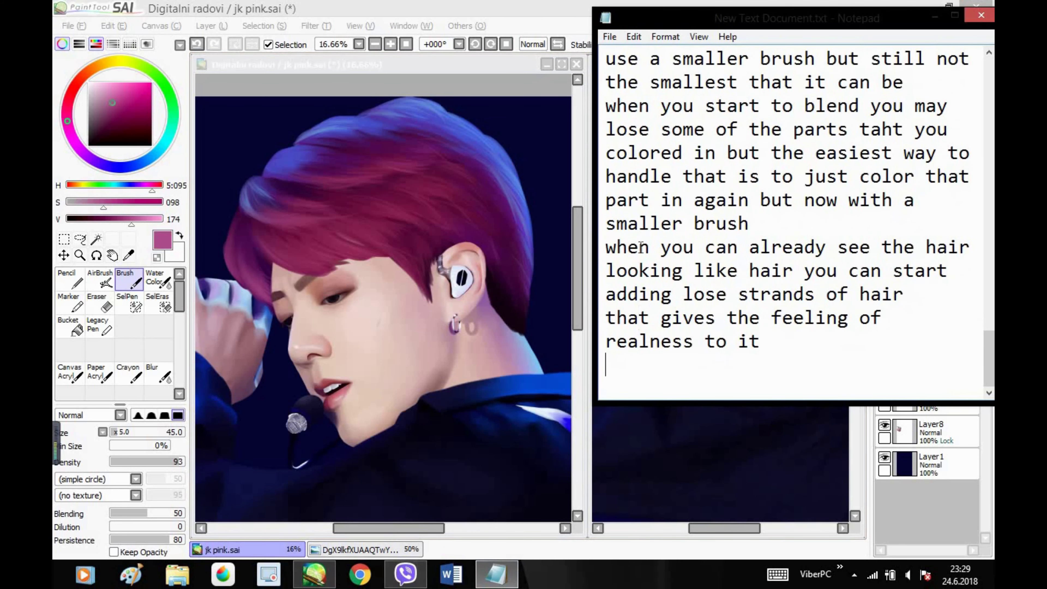
- Add "when you come to the stage where it looks like this you can already stop" at the end of the notes
key("ctrl+End")
type("when you come to the s")
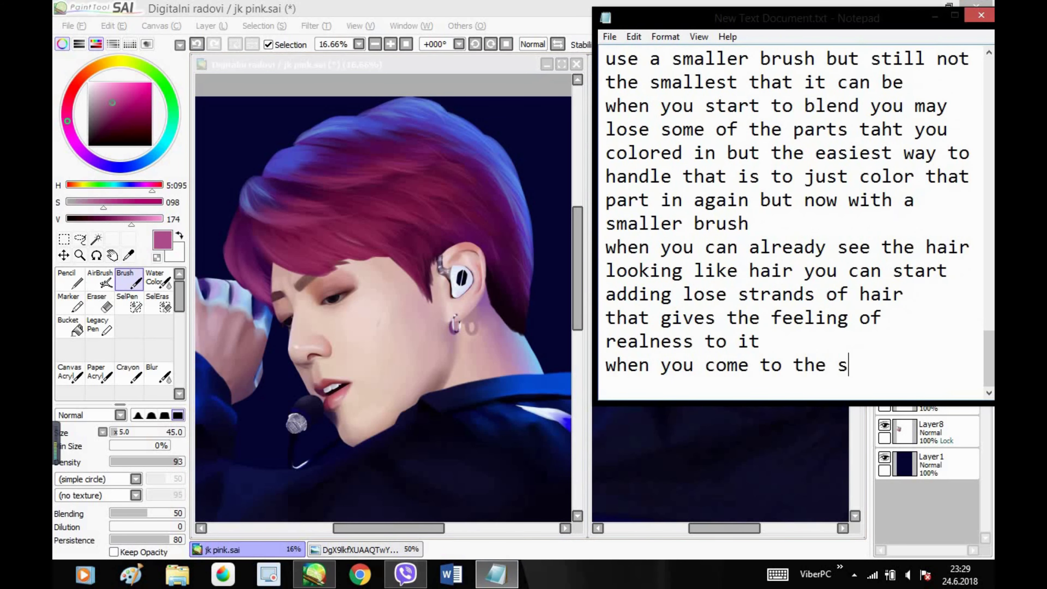
type("tage there it look")
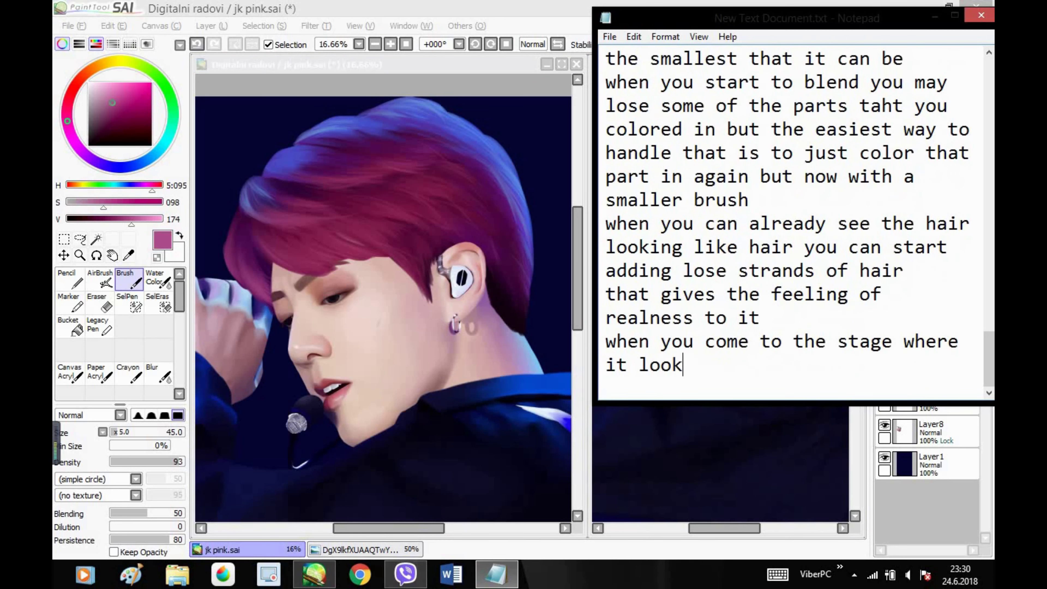
type("s like this ")
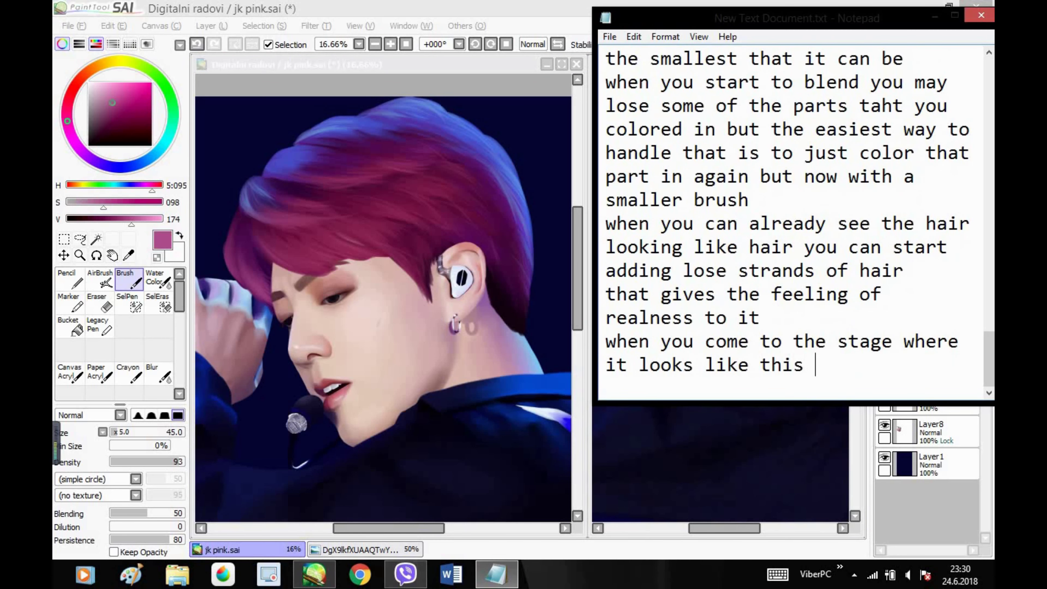
type("you can already stop b")
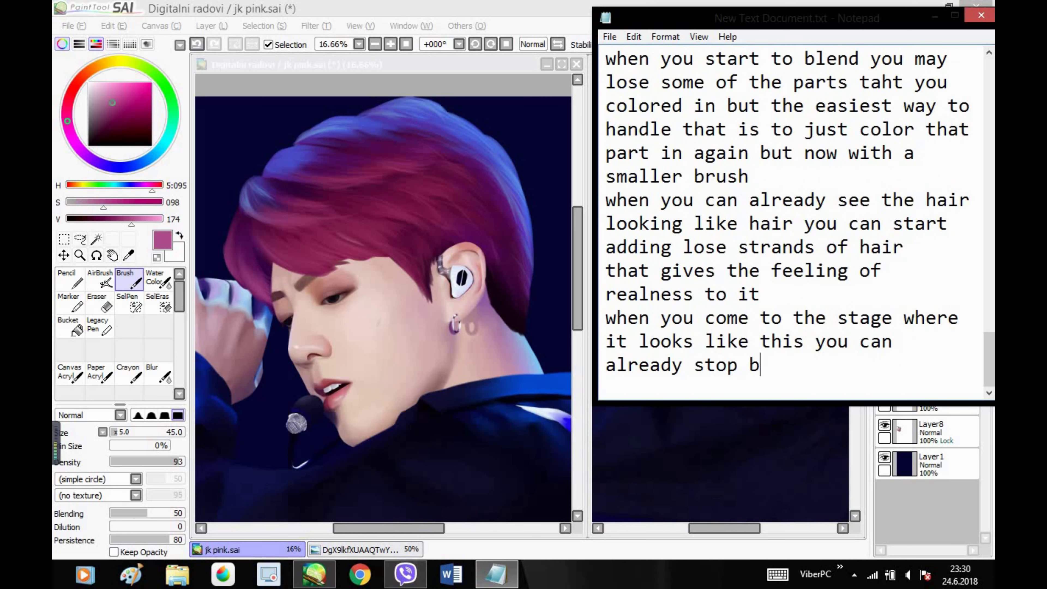
- Finish the note with "but if you add smaller strands of hair to the piece it will look a lot more realistic"
type("ut if you add sma")
key("BackSpace")
key("BackSpace")
key("BackSpace")
type("e")
key("BackSpace")
type("smaller st")
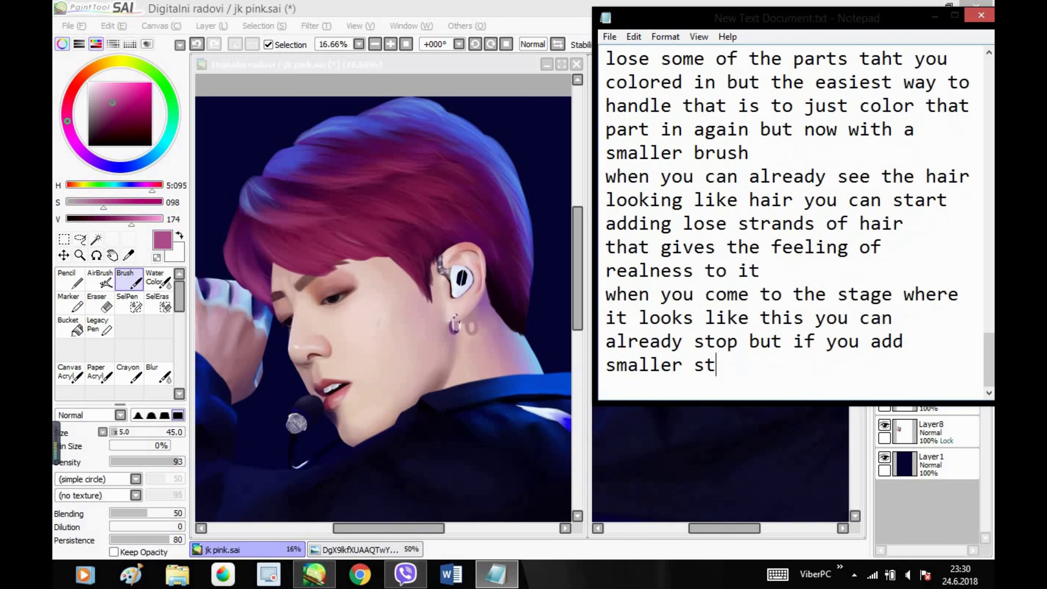
type("rands of hair")
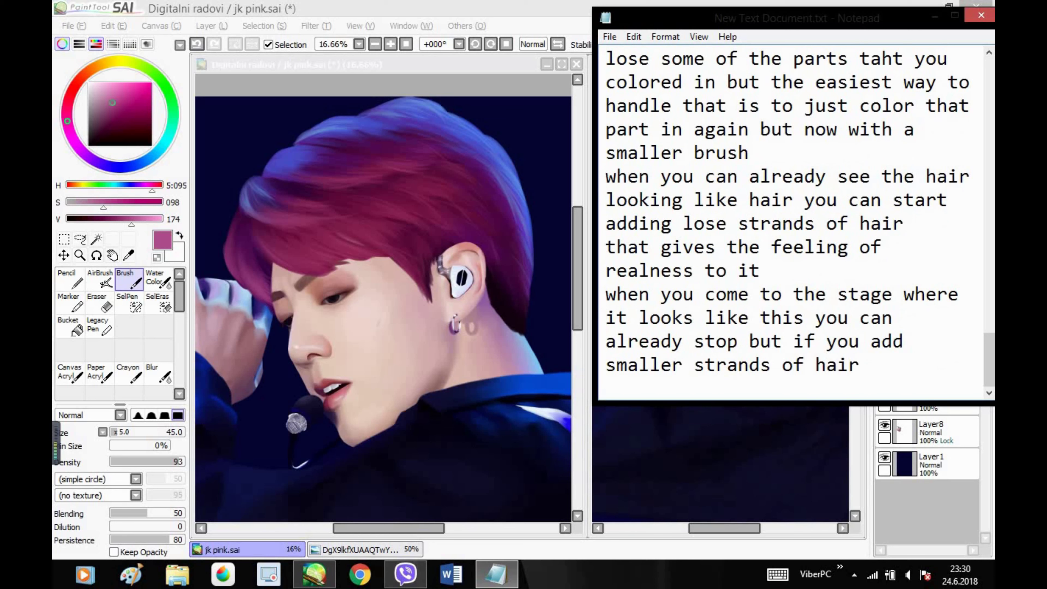
type(" to the pie")
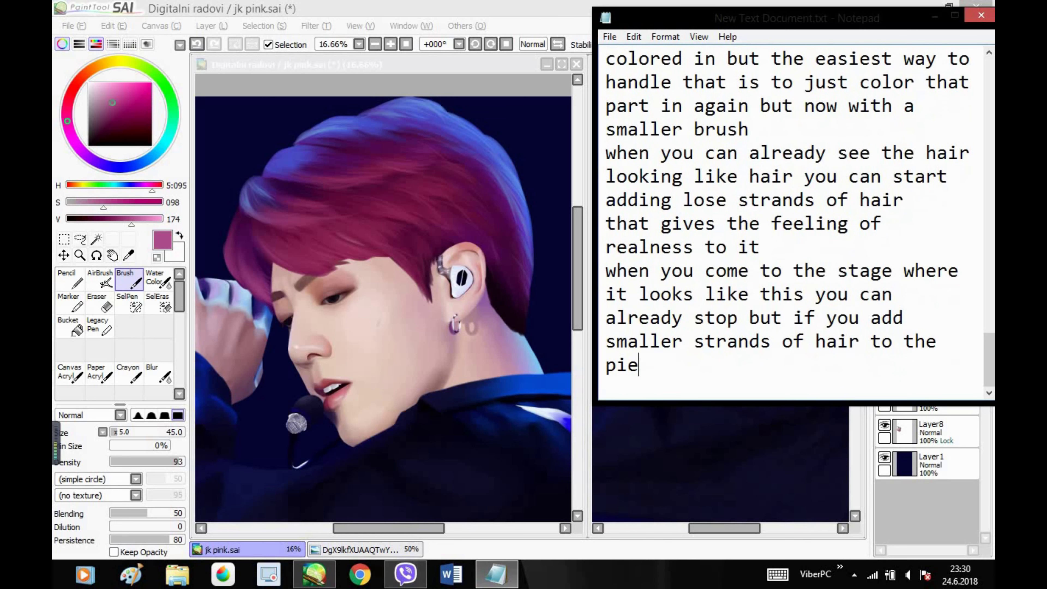
type("ce it will look a lot m")
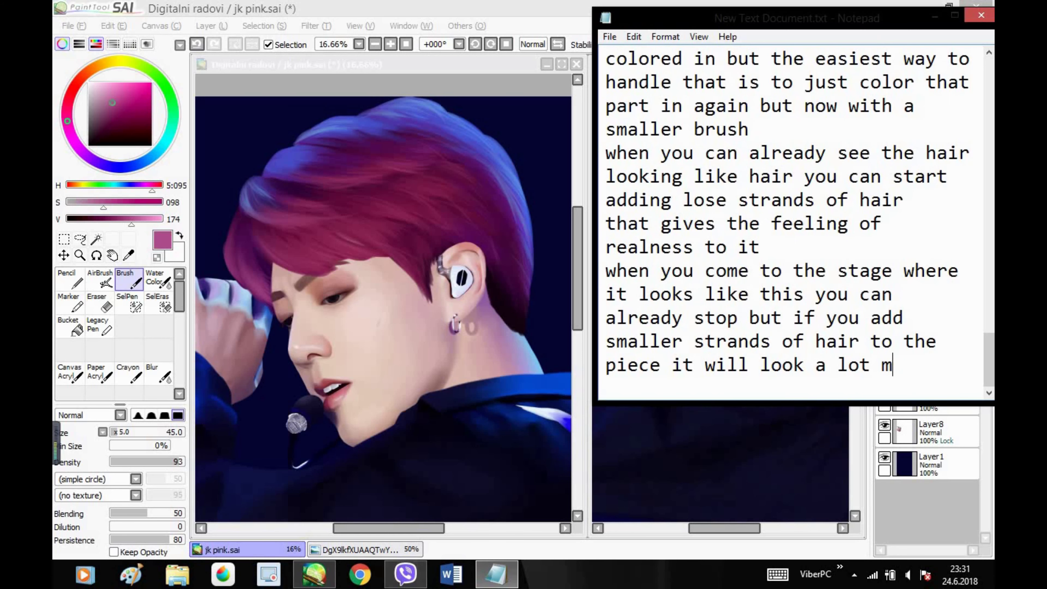
type("ore realistic")
- Switch back to PaintTool SAI and turn off Preserve Opacity for the hair layer, Layer9
key("alt+Tab")
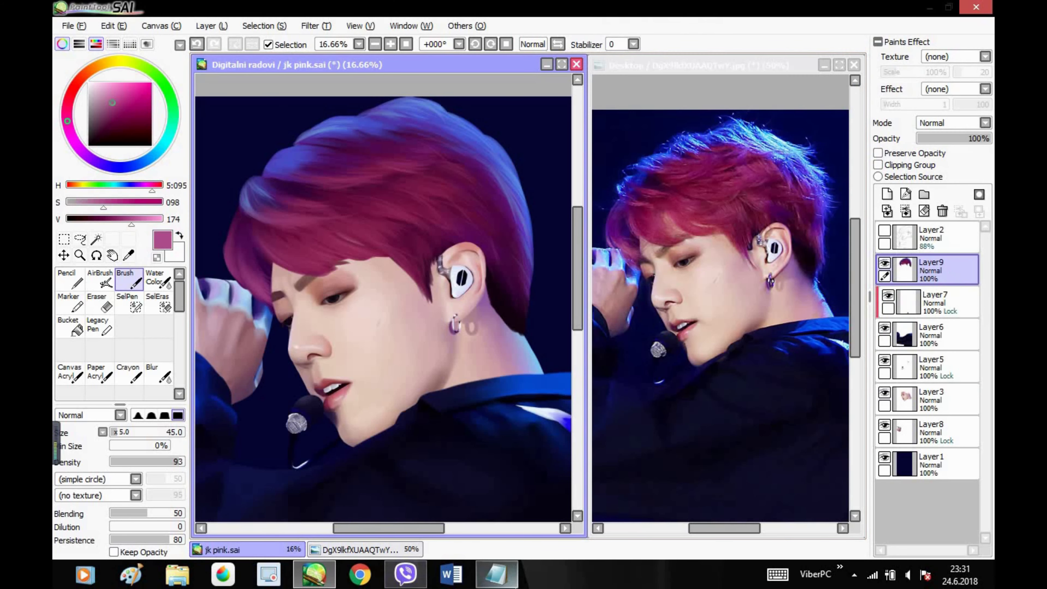
- Switch to Notepad and add a new line starting with "also at this stage you can turn off the"
key("alt+Tab")
key("Return")
type("also at this st")
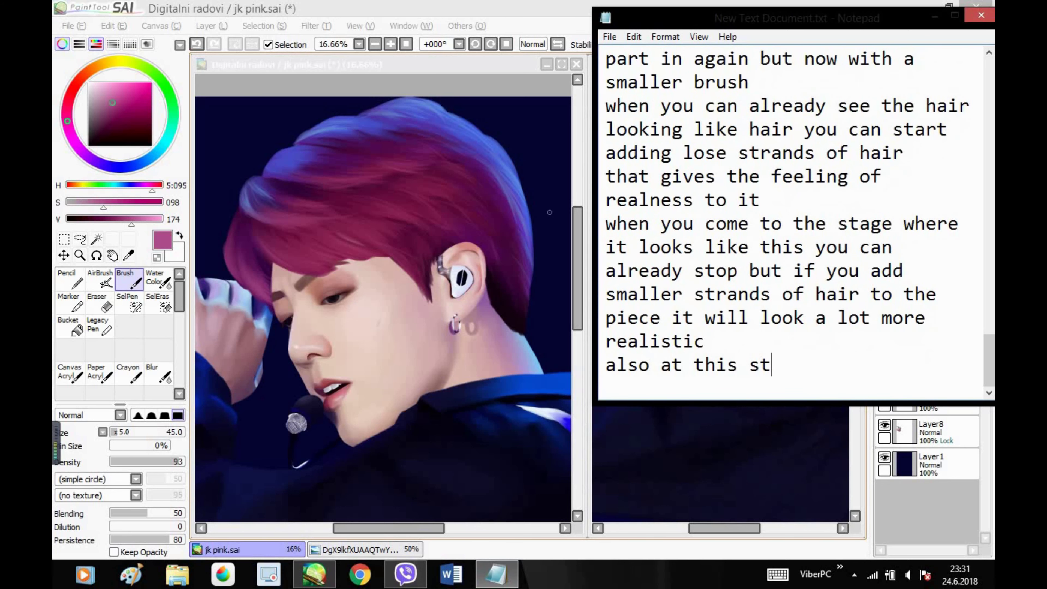
type("age you can turn off the")
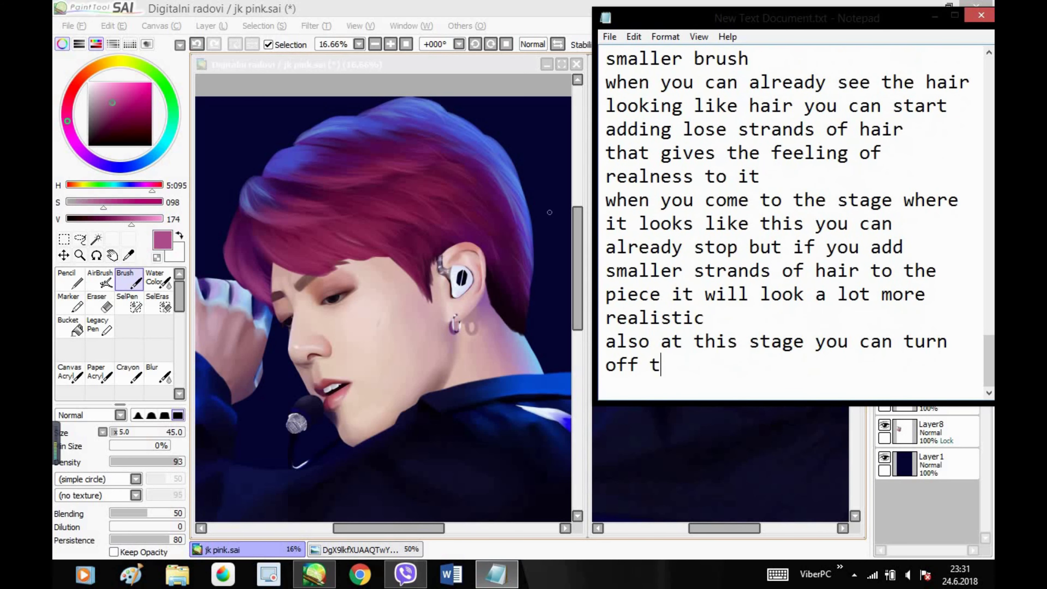
- Check the layer option in PaintTool SAI, return to Notepad and complete the line with "perserve opacity thing"
left_click(369, 2)
left_click(497, 574)
type("p")
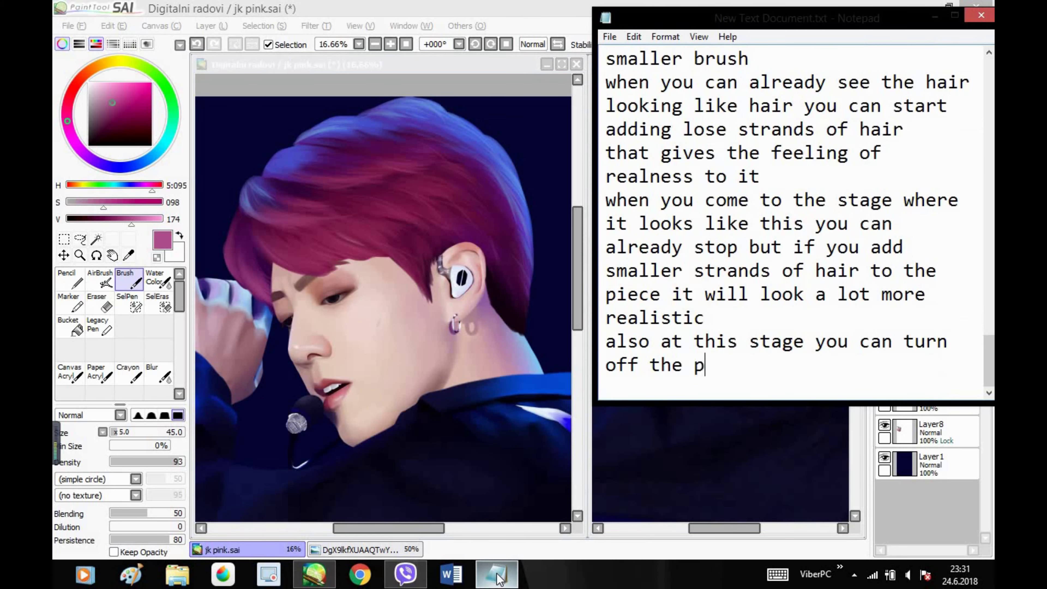
type("erserve opacity")
key("Left")
key("Left")
key("Left")
key("Left")
key("Left")
key("Left")
key("Left")
key("Left")
key("Left")
key("Left")
key("Left")
key("Left")
key("Left")
type("r thing")
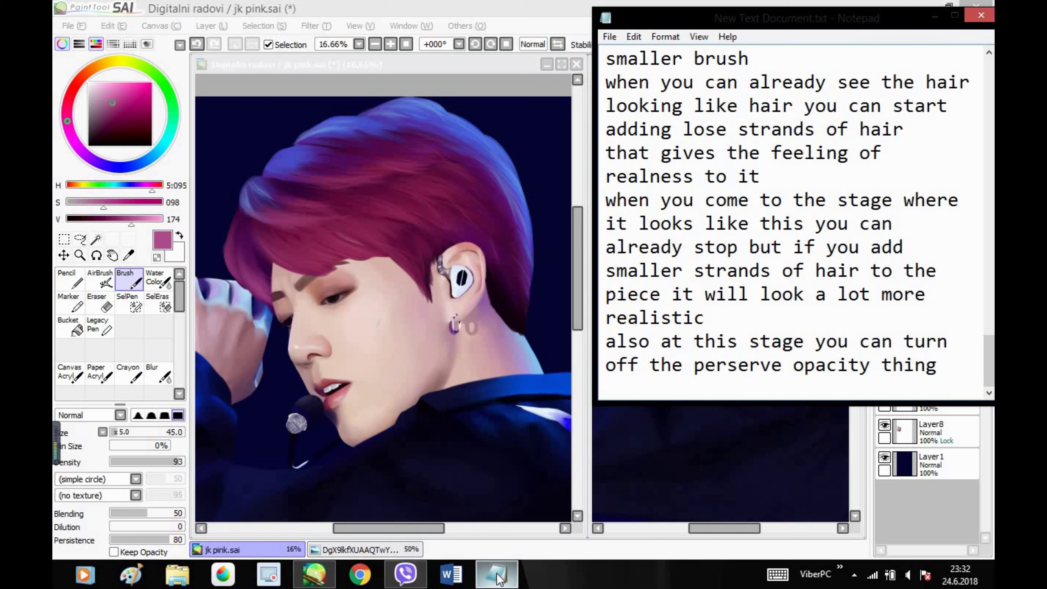
- Start a new line in the notes reading "so it wouldn't look just like"
key("Return")
type("so it wouldn't look lik")
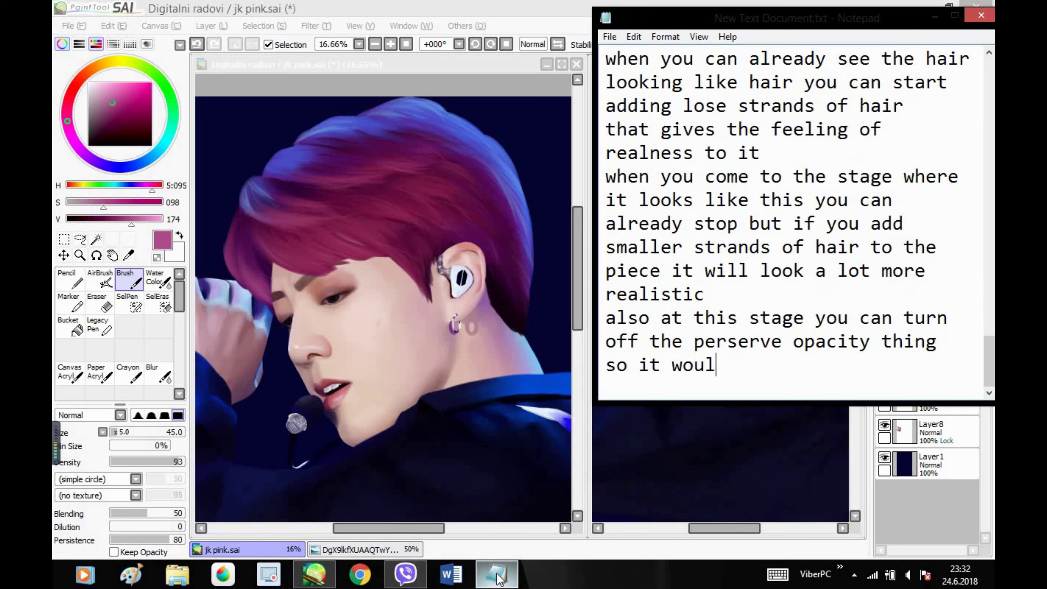
key("BackSpace")
key("BackSpace")
key("BackSpace")
type("just like")
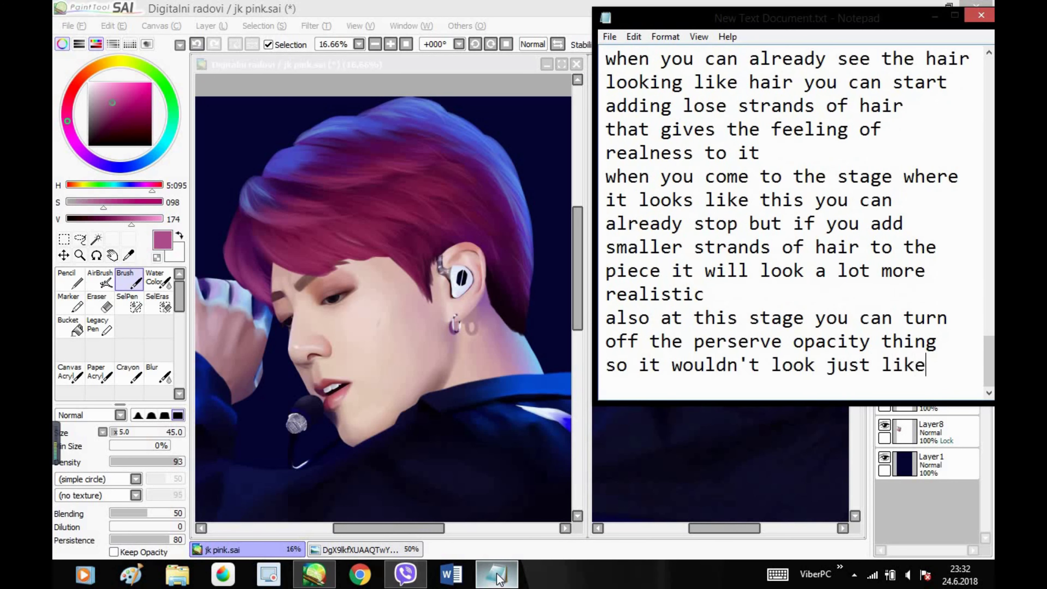
- Finish the note with "a blob of hair where it looks realistic inside but it lacks dimension"
type(" a blob of hair whe")
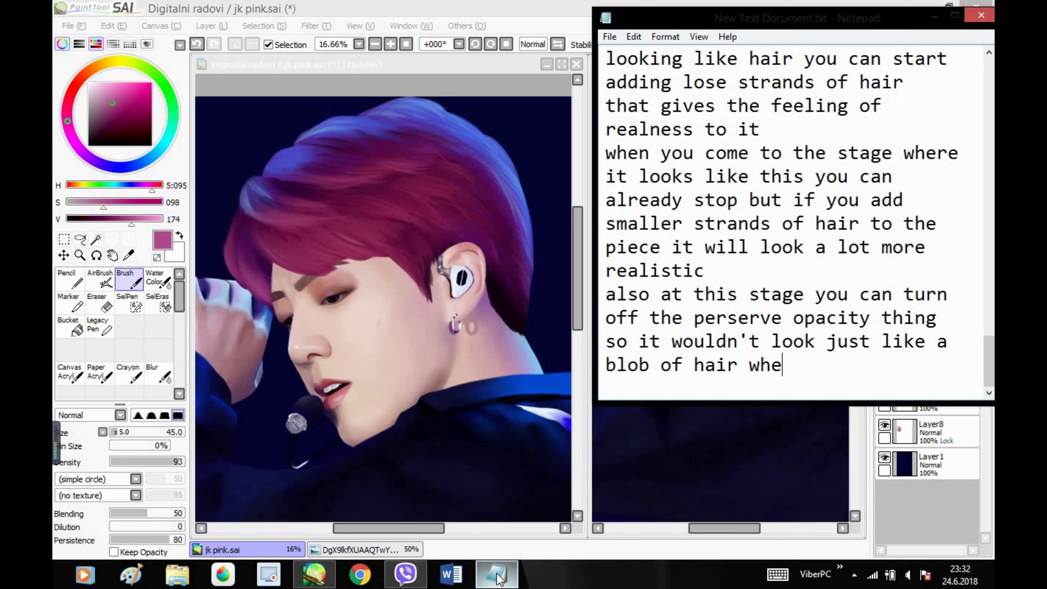
type("re it looks realistic inside but it look")
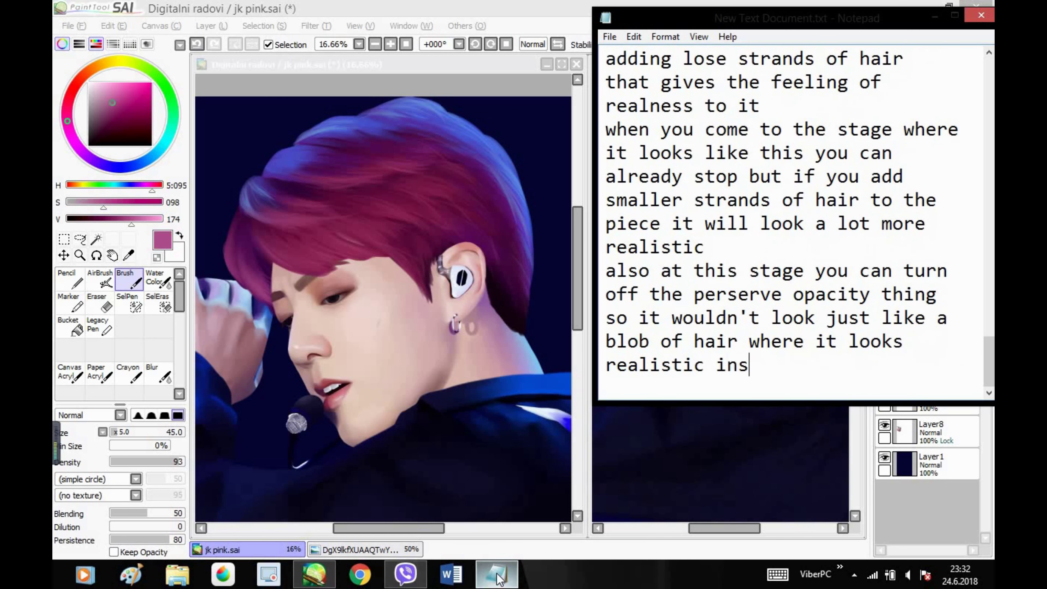
key("BackSpace")
key("BackSpace")
key("BackSpace")
key("BackSpace")
type("lacks dimension")
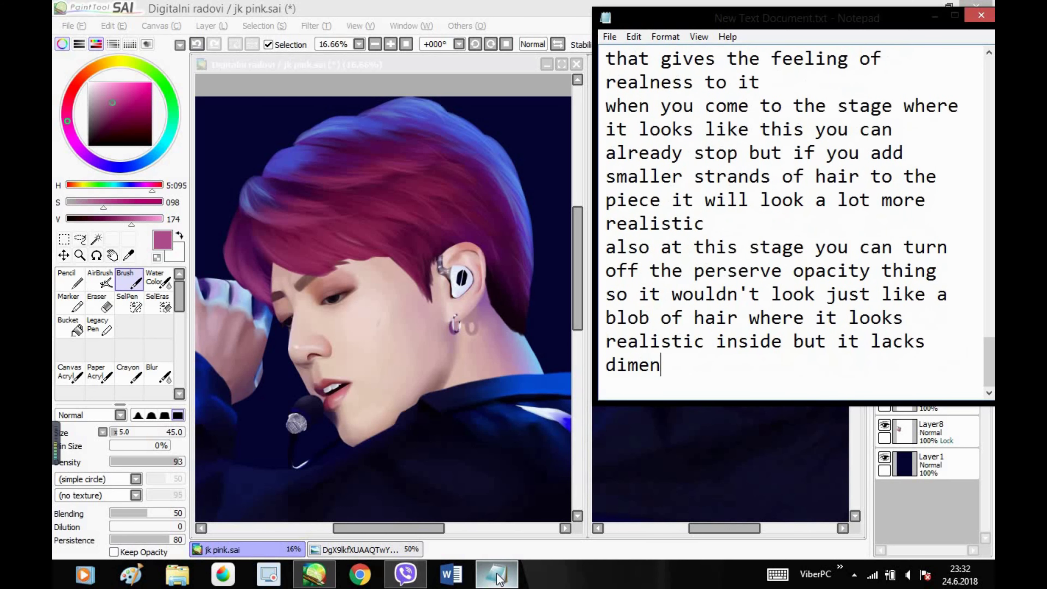
- Switch back to PaintTool SAI, set the brush size to 25 and brighten the pink to a value of 206
left_click(497, 575)
key("bracketleft")
key("bracketleft")
key("bracketleft")
key("bracketleft")
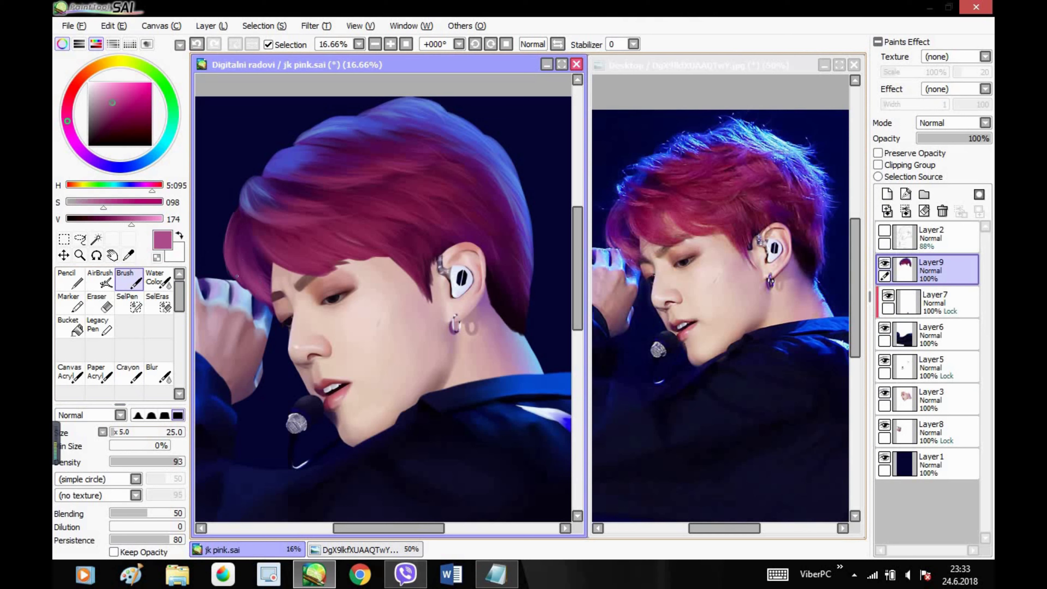
key("bracketright")
key("bracketright")
key("bracketright")
key("bracketright")
key("bracketright")
key("bracketright")
left_click(127, 432)
left_click(144, 218)
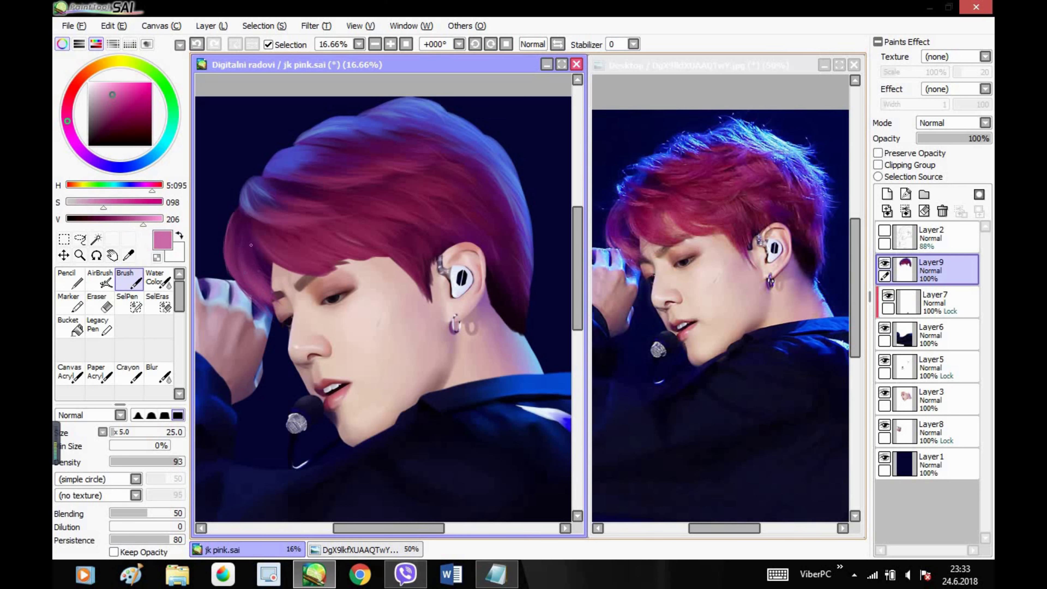
- Paint thin loose strands below the fringe with the views mirrored, and return both images to normal orientation
left_click(557, 44)
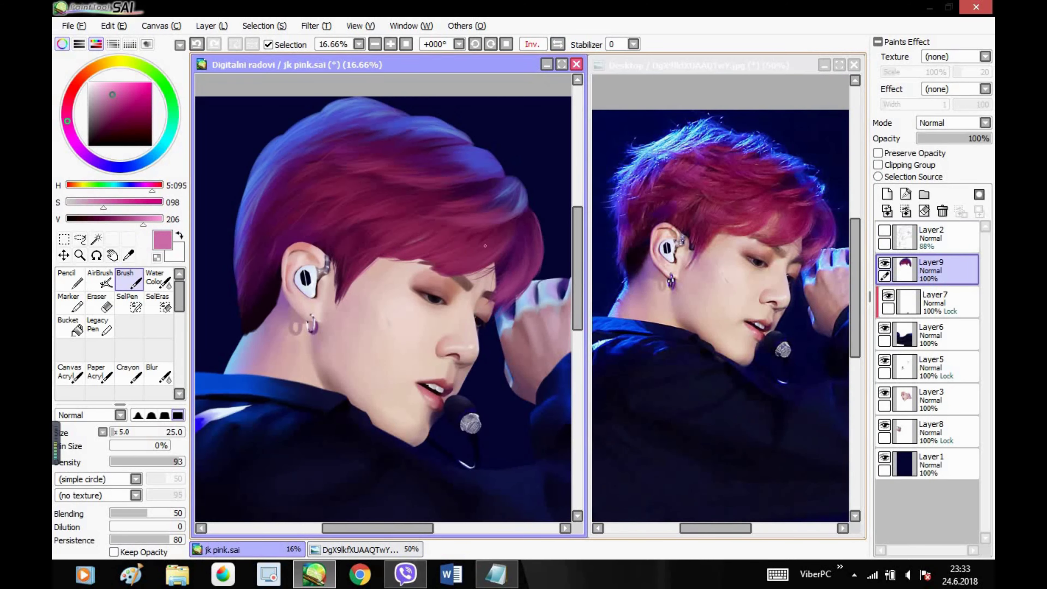
left_click(557, 43)
left_click(659, 65)
left_click(557, 44)
left_click(511, 65)
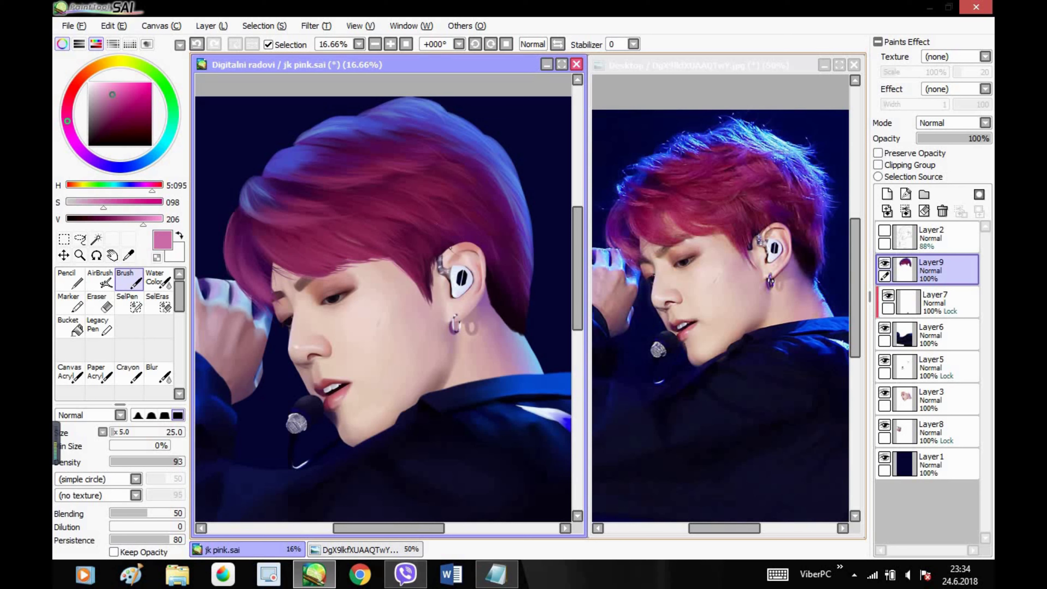
- Sample a near-black shade and paint short dark strands in the hair behind the ear
left_click(494, 270, "alt")
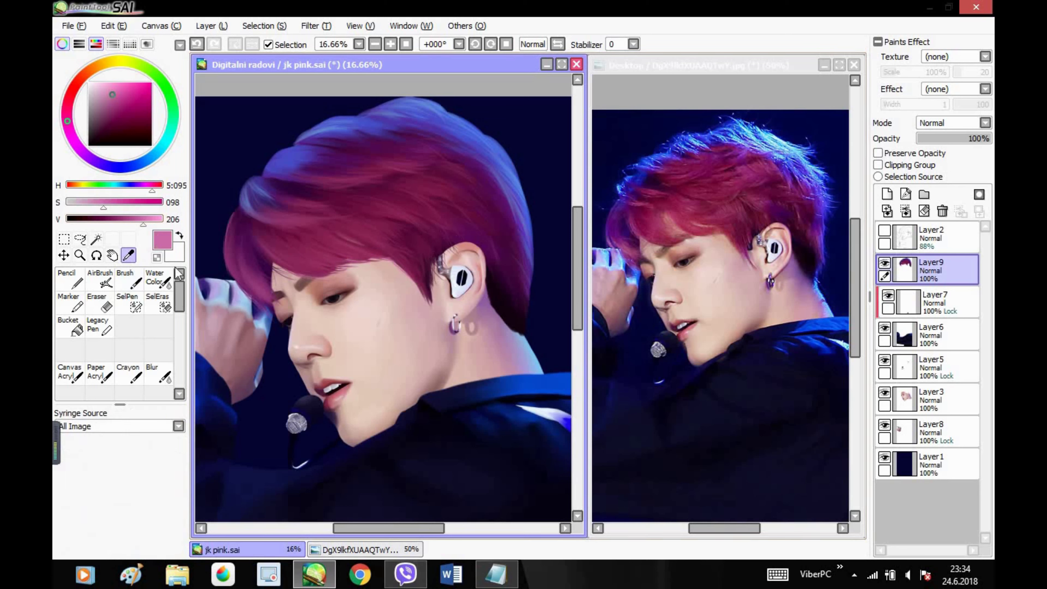
key("ctrl+z")
mouse_move(488, 291)
left_mouse_down()
mouse_move(493, 316)
mouse_move(489, 298)
left_mouse_up()
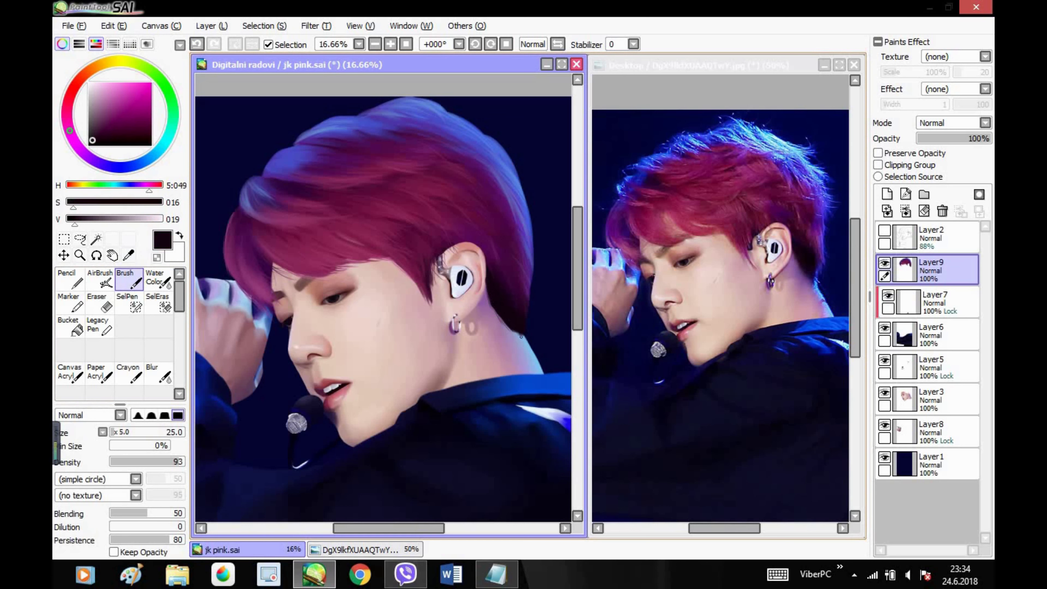
- Mirror both views, sample light cyan from the reference hair and paint a loose highlight strand along the crown's back edge
left_click(558, 45)
left_click(619, 64)
left_click(558, 44)
left_click(675, 138, "alt")
left_click(356, 114)
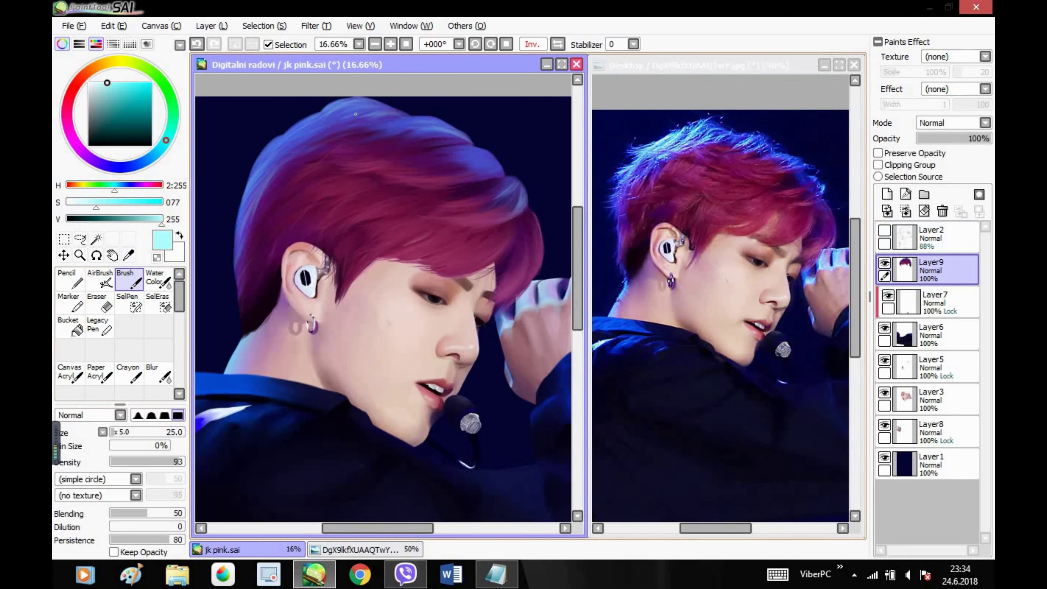
mouse_move(346, 100)
left_mouse_down()
mouse_move(245, 167)
mouse_move(261, 145)
left_mouse_up()
key("h")
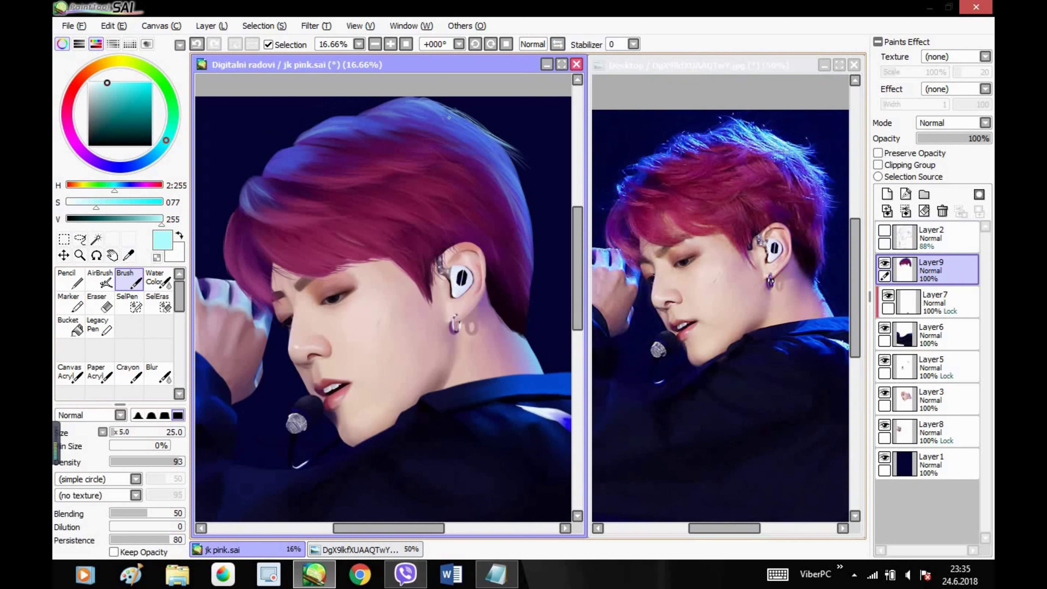
- Paint more light cyan strands along the back of the head, extending slightly past the hair outline
left_click_drag(437, 103, 492, 137)
mouse_move(519, 178)
left_mouse_down()
mouse_move(533, 186)
mouse_move(537, 235)
left_mouse_up()
left_click_drag(522, 187, 534, 214)
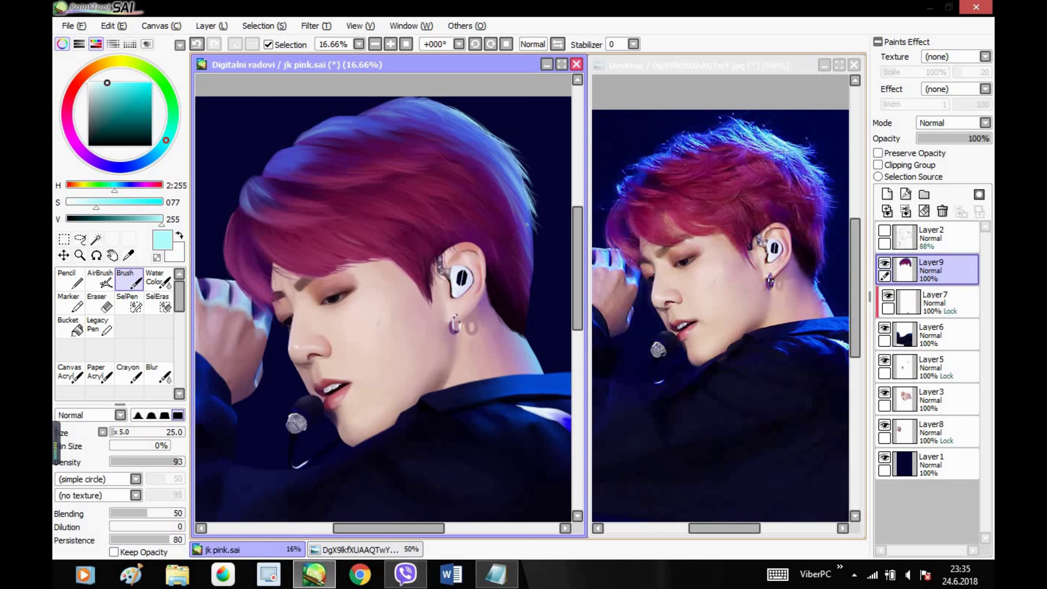
- Raise the brush density to 100, paint cyan crown strands in mirrored view, sample a muted blue for the back hair and save the file
key("h")
left_click(183, 461)
mouse_move(344, 99)
left_mouse_down()
mouse_move(307, 111)
mouse_move(279, 146)
mouse_move(328, 116)
mouse_move(383, 124)
mouse_move(406, 98)
mouse_move(369, 97)
left_mouse_up()
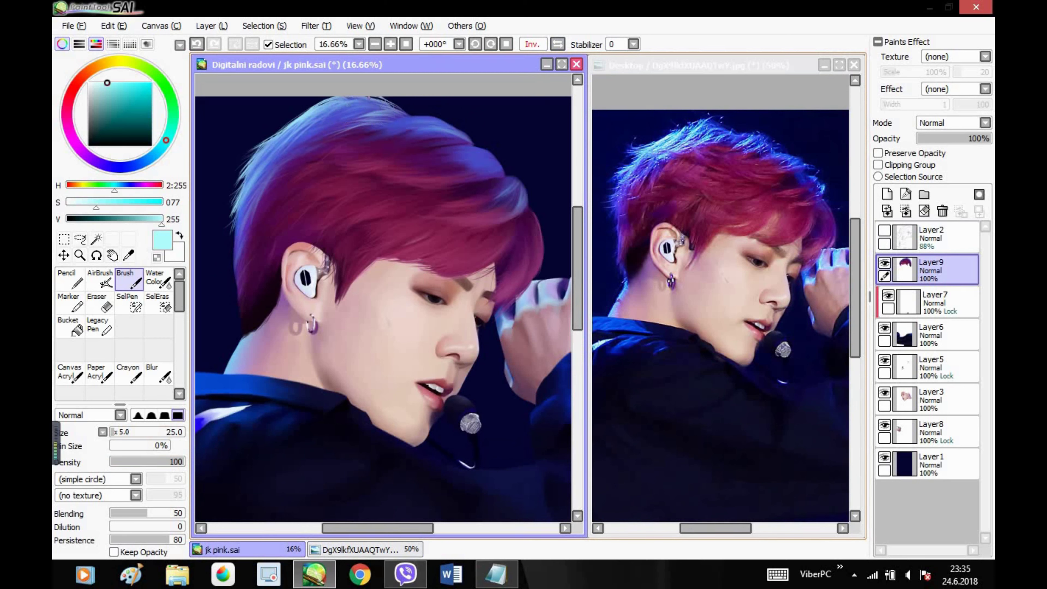
left_click(232, 239, "alt")
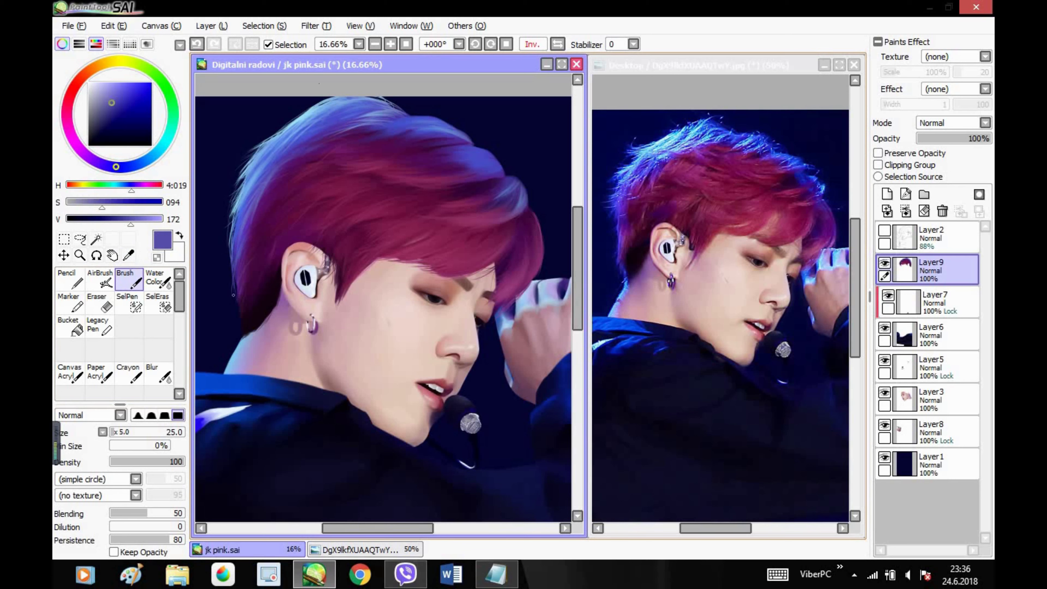
key("ctrl+s")
key("ctrl+s")
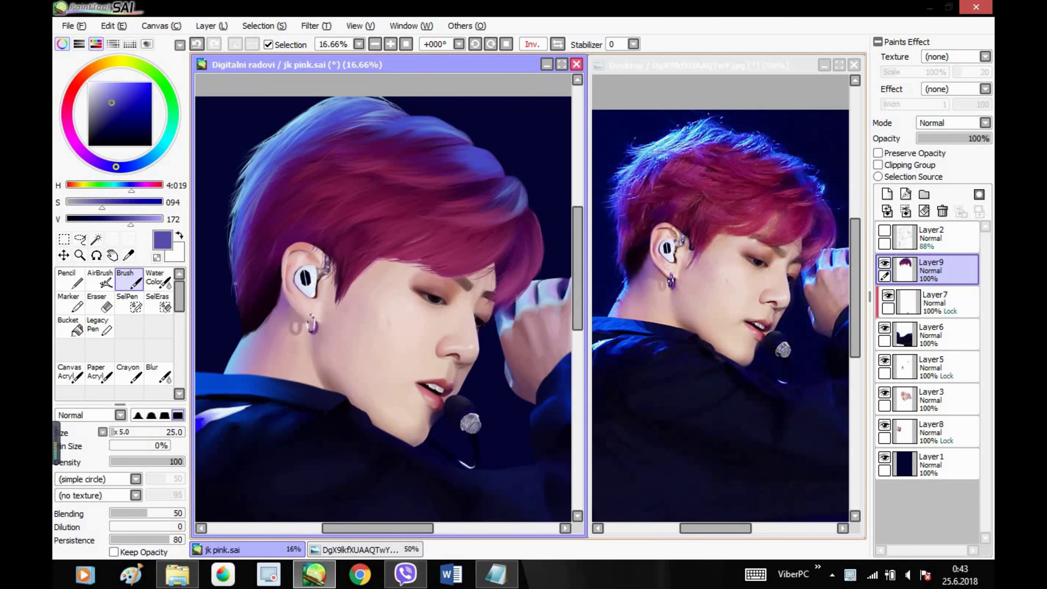
- Sample pale cyan and blue from the reference hair, add highlights around the hair outline and return to the unmirrored view
left_click(661, 210, "alt")
left_click(664, 140, "alt")
left_click(456, 105)
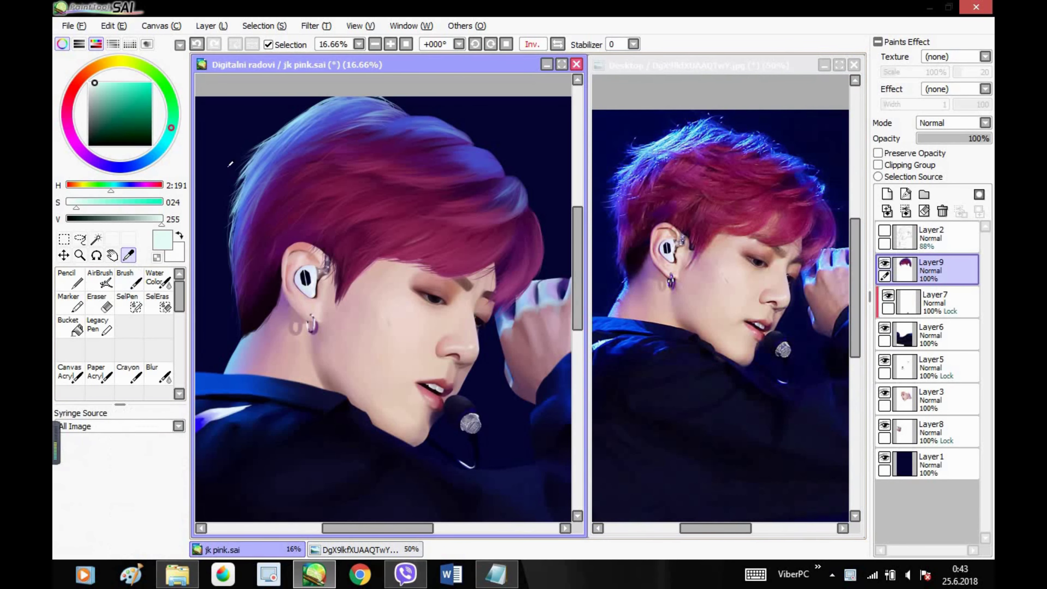
left_click(730, 130, "alt")
left_click(536, 44)
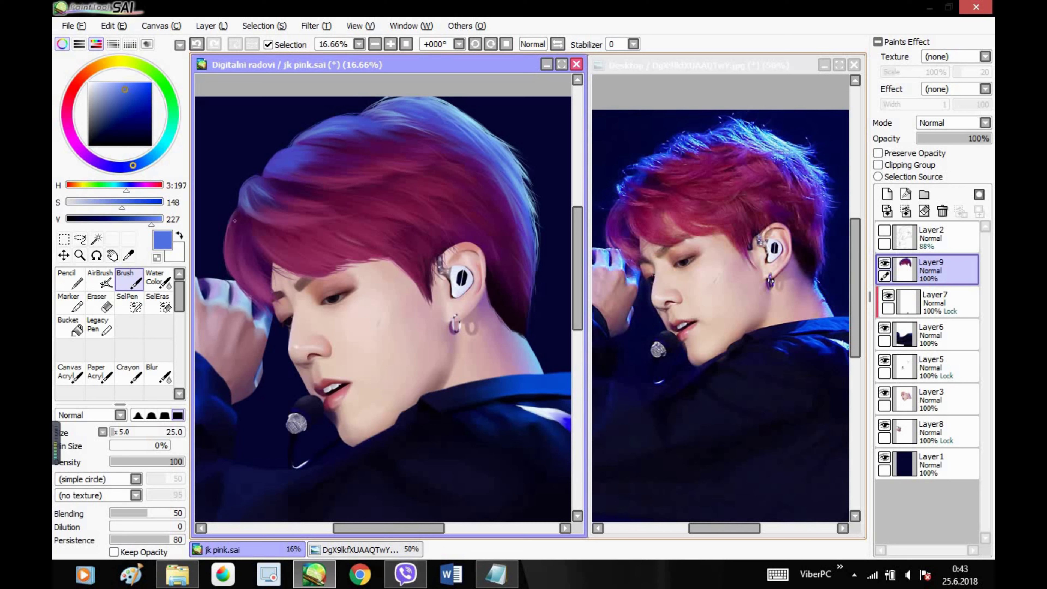
- Choose white with brush size 15 and mirror both the painting and the reference photo
left_click(89, 82)
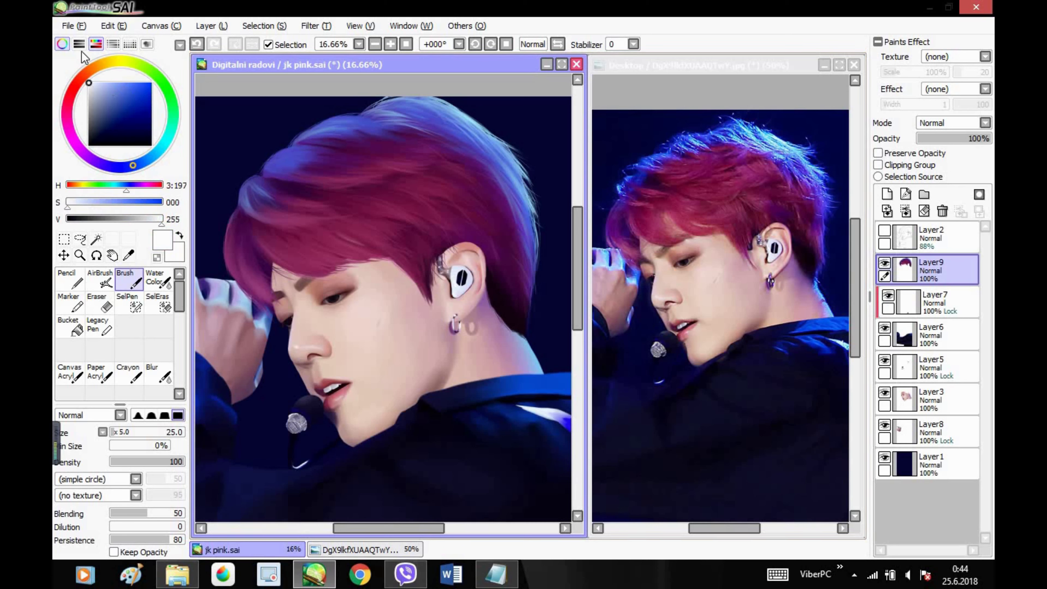
left_click(113, 433)
left_click(558, 44)
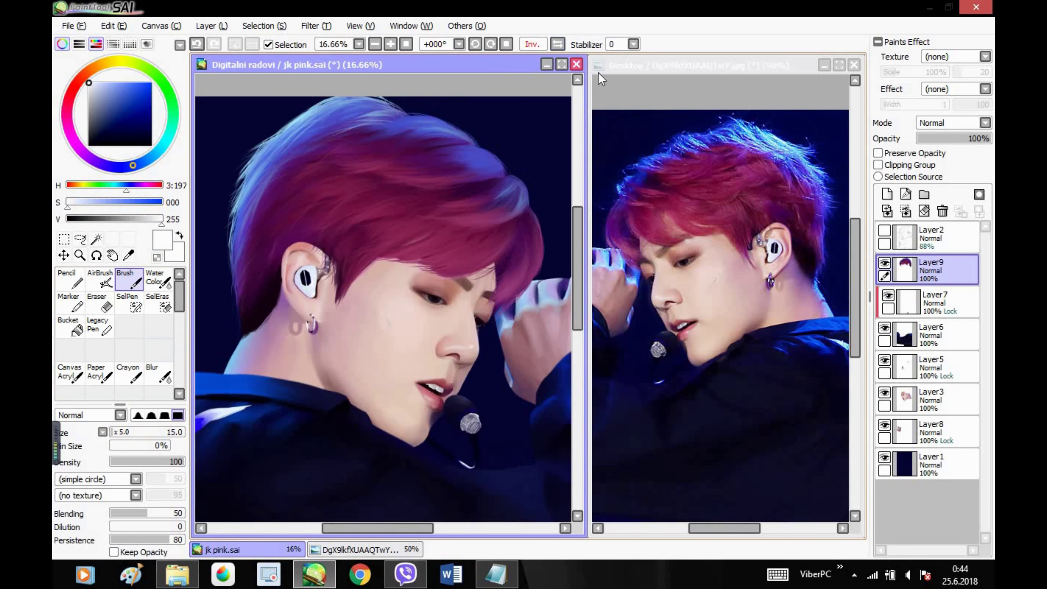
left_click(606, 68)
left_click(557, 44)
left_click(494, 65)
- Paint fine white loose strands along the crown and back of the head, undoing one misplaced stroke
mouse_move(358, 98)
left_mouse_down()
mouse_move(315, 123)
mouse_move(294, 119)
mouse_move(272, 156)
mouse_move(244, 166)
left_mouse_up()
left_click_drag(289, 123, 231, 187)
left_click_drag(249, 171, 228, 227)
left_click_drag(313, 128, 270, 164)
left_click(196, 43)
mouse_move(373, 107)
left_mouse_down()
mouse_move(298, 133)
mouse_move(247, 206)
left_mouse_up()
- Return both images to normal orientation and paint white strands along the upper front outline of the hair
left_click(557, 43)
left_click(618, 65)
left_click(557, 44)
left_click(412, 65)
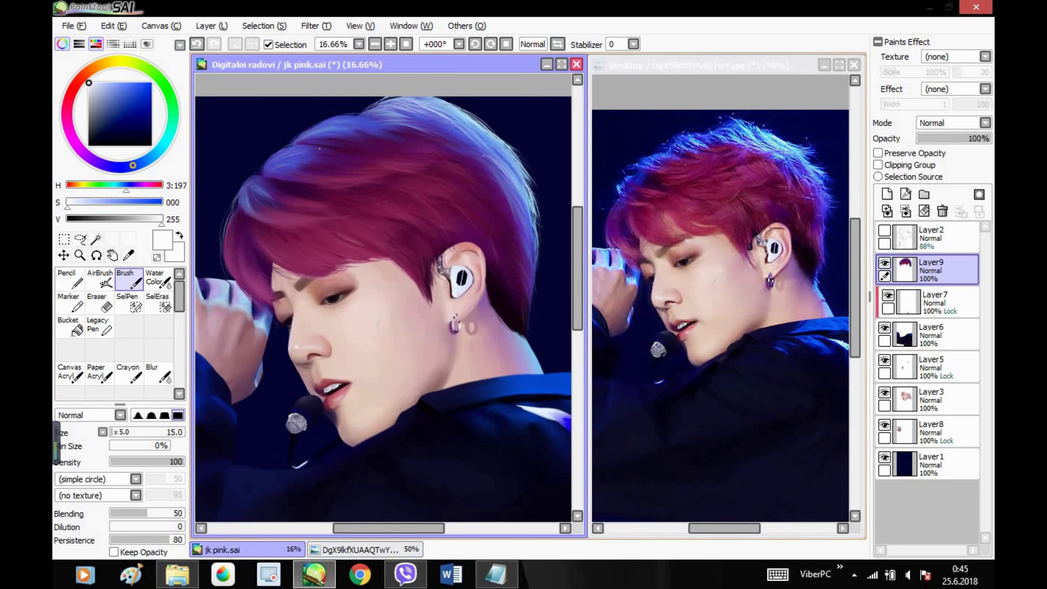
left_click_drag(295, 138, 391, 97)
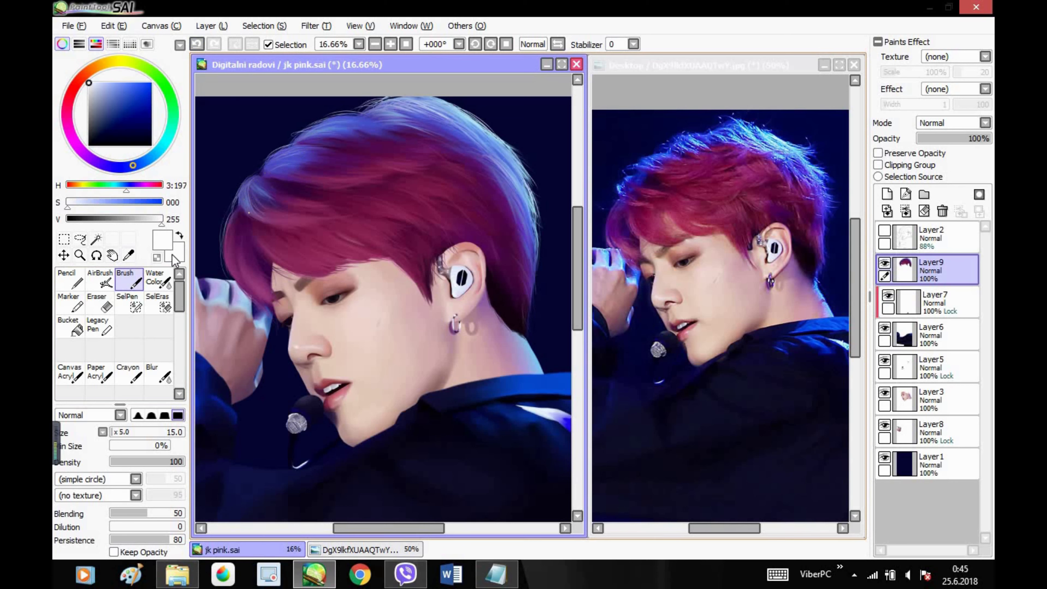
- Sample pink from the fringe, brighten it to a value of 208 and choose the Crayon tool
left_click(251, 211, "alt")
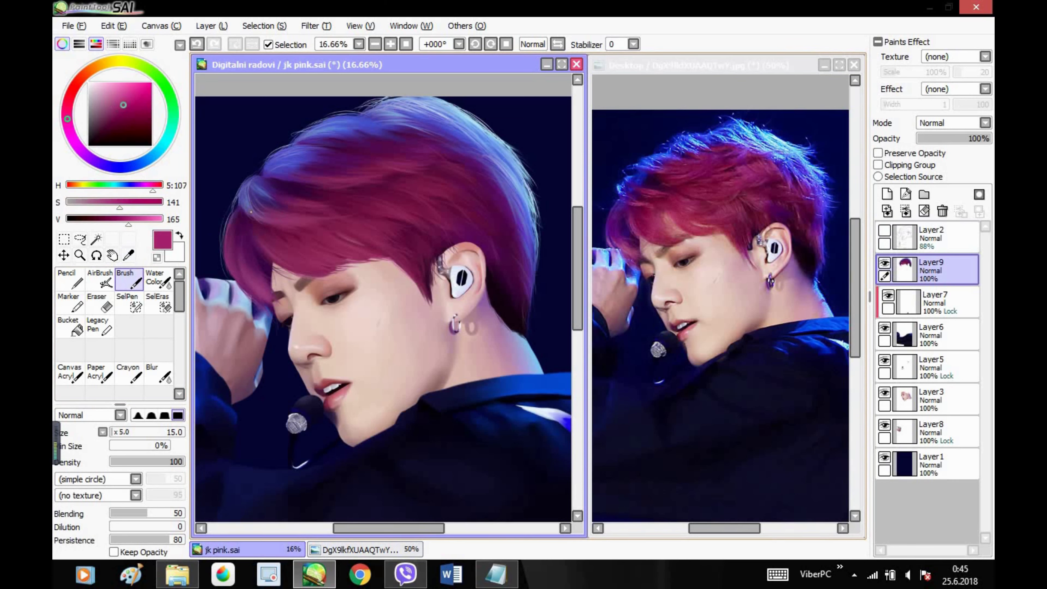
left_click_drag(128, 219, 144, 219)
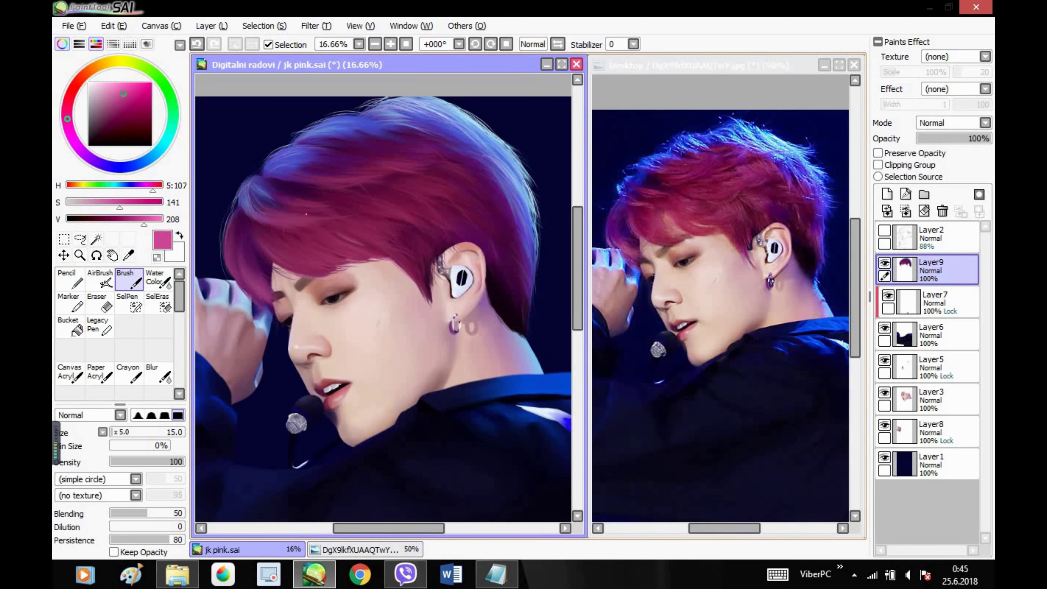
left_click(129, 374)
- Switch to Notepad and add a new line starting with "lastly to make the light/white strands use"
left_click(496, 574)
key("Return")
type("lastly to make the")
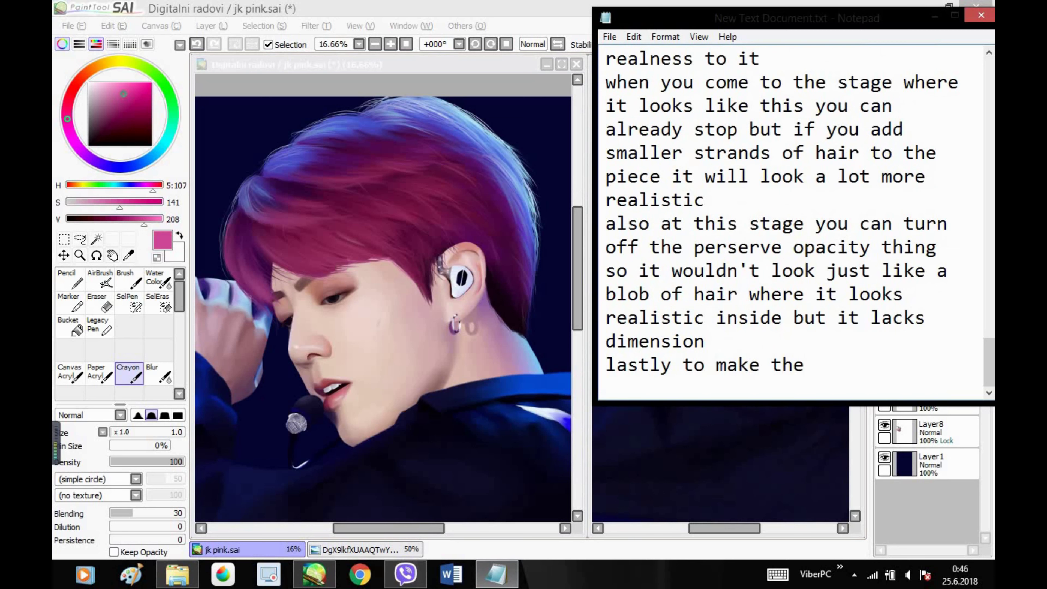
type(" light/white str")
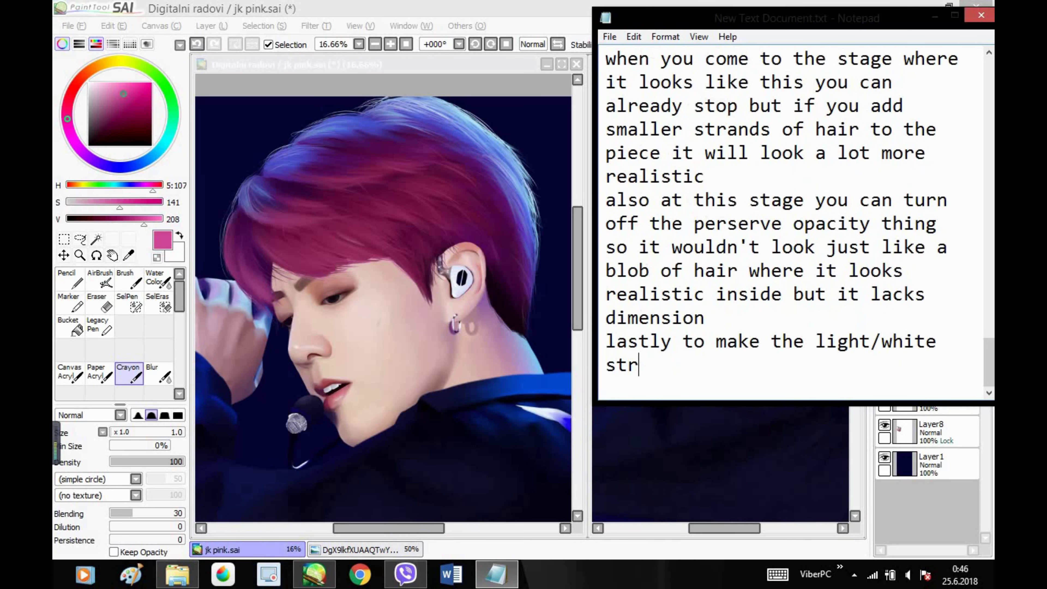
type("ands use ")
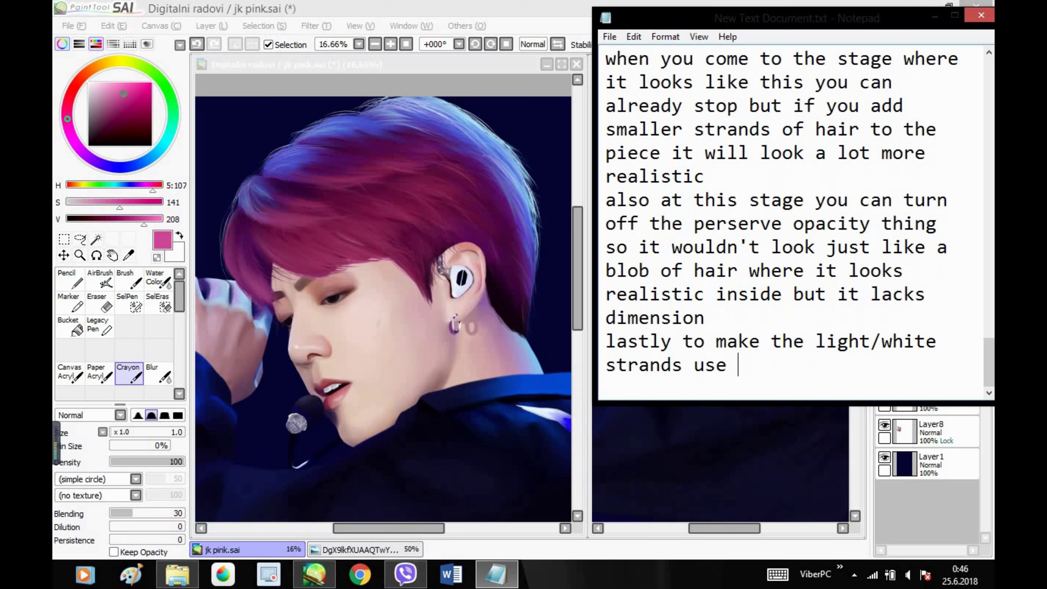
- Finish the Notepad line with "the crayon or pencil tool those two are gonna make it look sharper"
type("the crayon or penci")
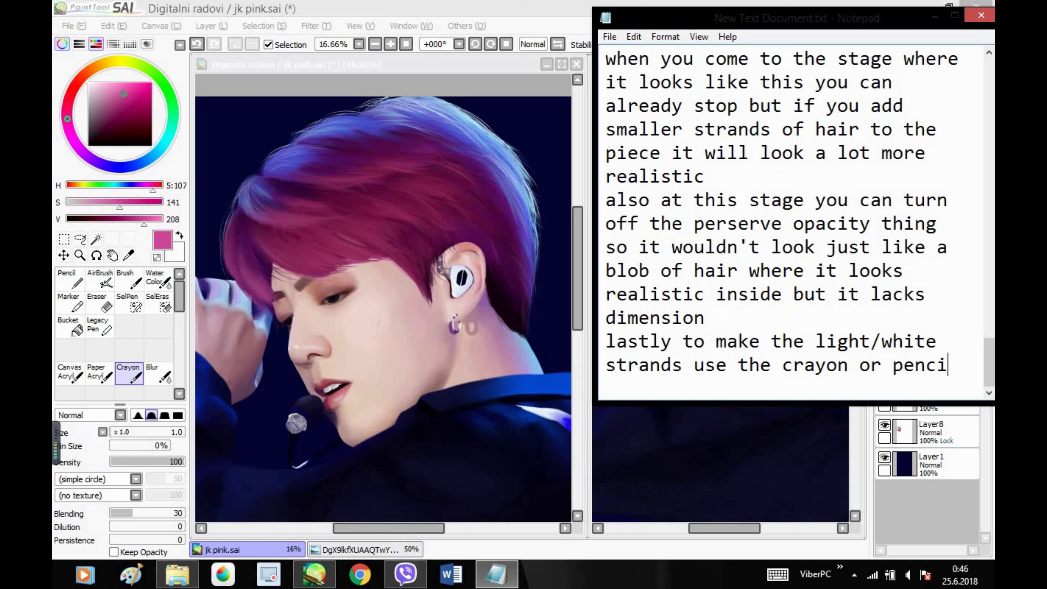
type("l tool those two are")
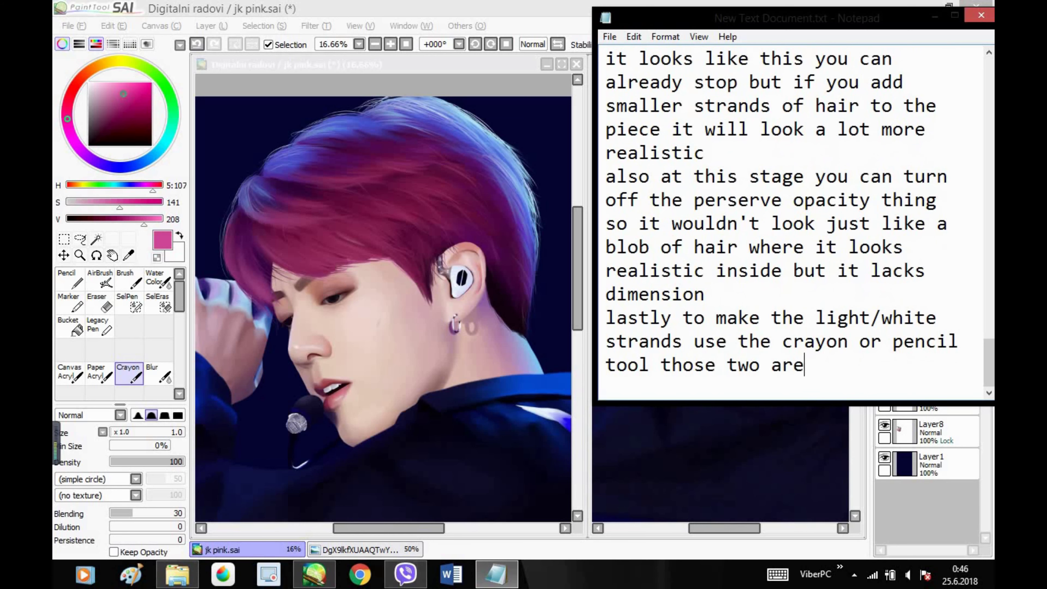
type(" gonna make it look sharper")
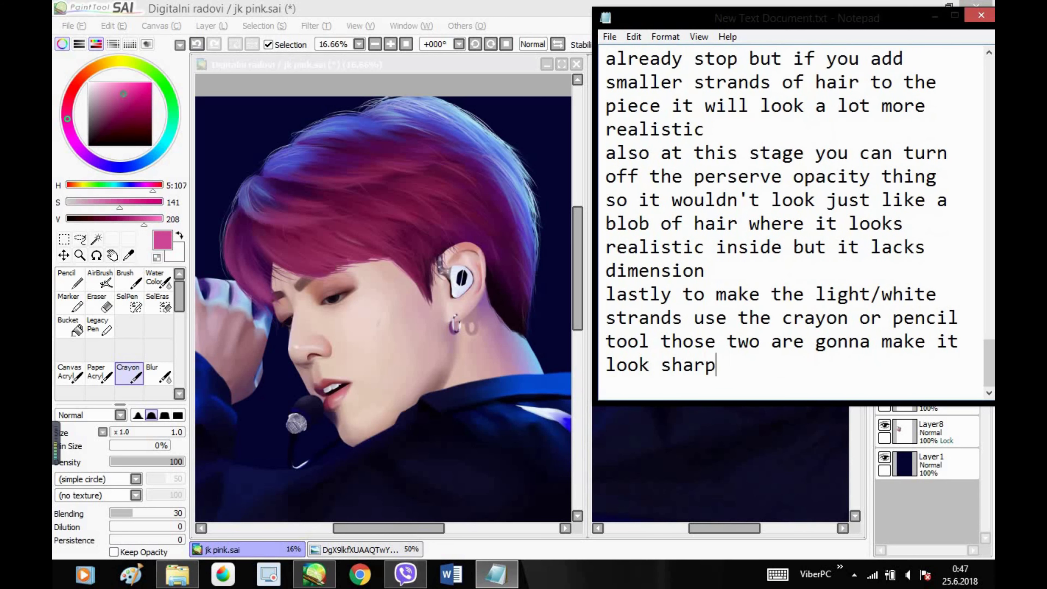
- In PaintTool SAI, pick near-white with saturation 9 and value 255, mirror both images and paint fine strands along the crown and back of the head
left_click(96, 82)
left_click(91, 83)
key("h")
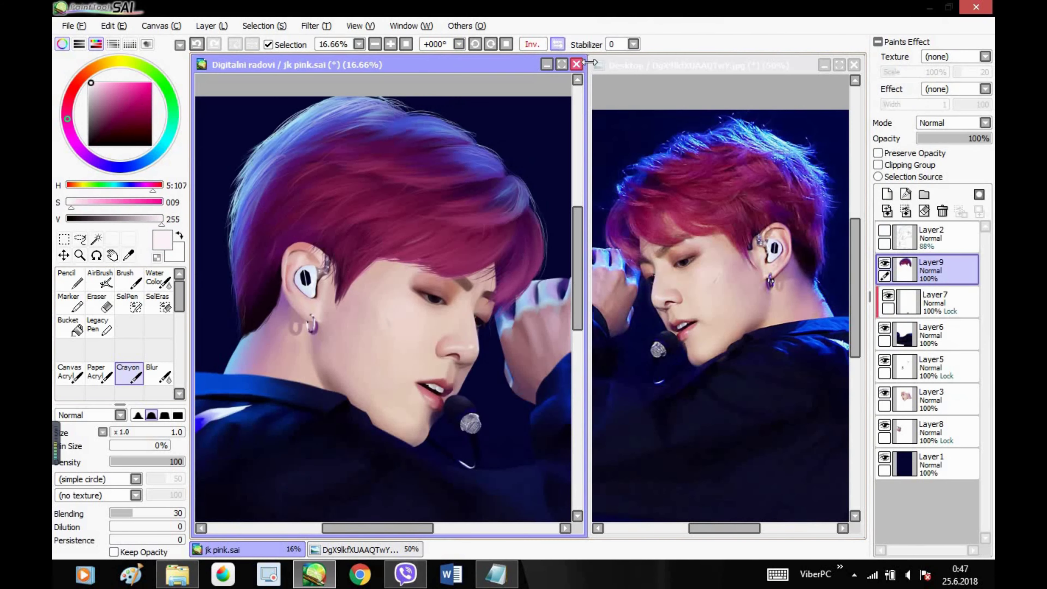
key("ctrl+Tab")
key("h")
key("ctrl+Tab")
left_click_drag(335, 142, 296, 159)
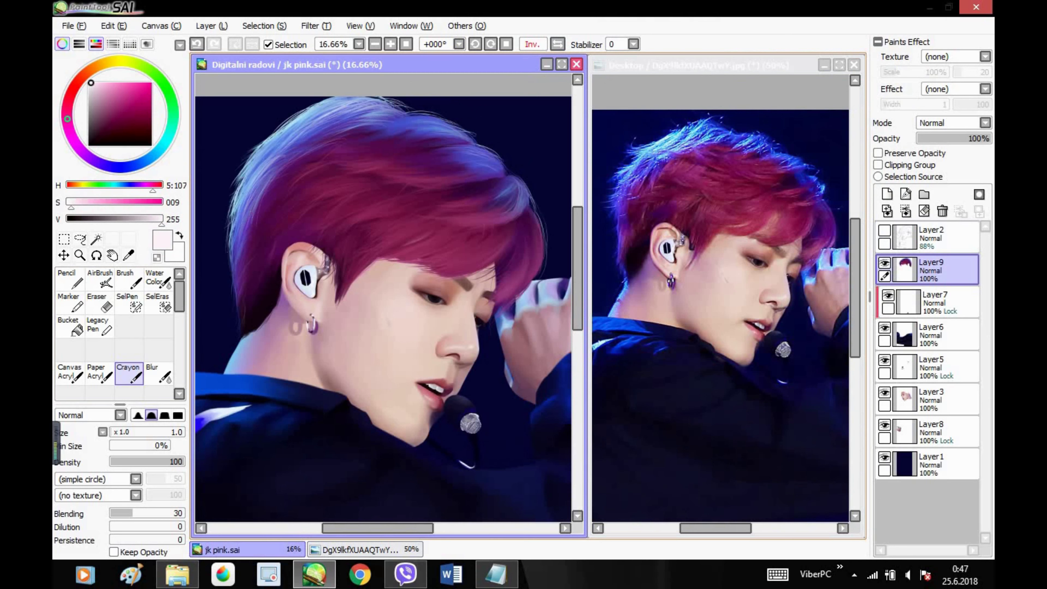
left_click_drag(241, 182, 227, 255)
left_click_drag(251, 155, 227, 182)
mouse_move(253, 143)
left_mouse_down()
mouse_move(330, 97)
mouse_move(295, 138)
left_mouse_up()
- Return both images to normal orientation and paint a near-white strand with crayon size 3 at the upper front edge of the fringe
key("h")
left_click(606, 101)
key("h")
left_click(531, 102)
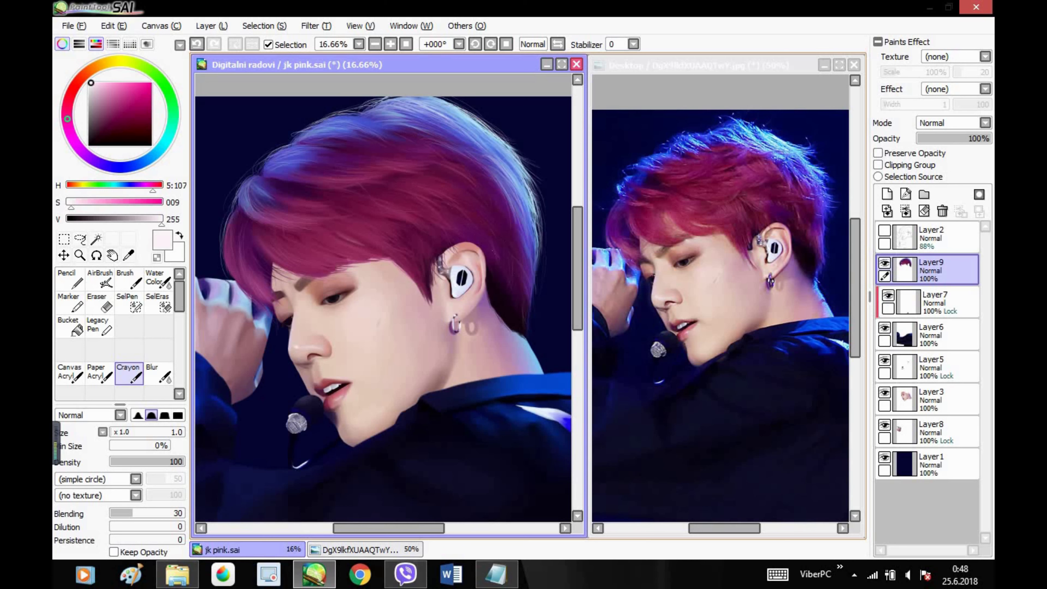
left_click(115, 431)
mouse_move(253, 178)
left_mouse_down()
mouse_move(267, 212)
mouse_move(240, 199)
left_mouse_up()
- Sample light blue from the reference photo, reduce its saturation to 0 and paint a strand on the upper back of the head
left_click(638, 181, "alt")
key("ctrl+Tab")
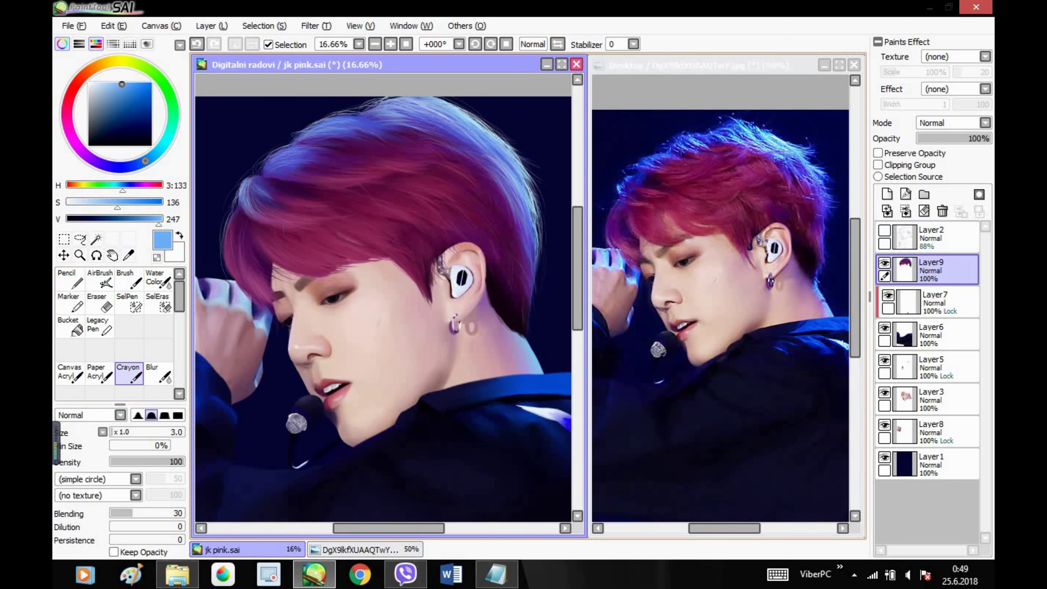
left_click_drag(118, 202, 55, 204)
left_click_drag(491, 140, 507, 161)
- Mirror both images and paint light grey crayon strands over the crown and down the back of the hair
left_click(557, 44)
key("ctrl+Tab")
left_click(556, 45)
key("ctrl+Tab")
mouse_move(346, 115)
left_mouse_down()
mouse_move(302, 141)
mouse_move(306, 133)
mouse_move(270, 130)
left_mouse_up()
left_click_drag(317, 98, 282, 113)
mouse_move(276, 124)
left_mouse_down()
mouse_move(243, 151)
mouse_move(259, 138)
left_mouse_up()
mouse_move(270, 136)
left_mouse_down()
mouse_move(249, 141)
mouse_move(238, 169)
left_mouse_up()
mouse_move(344, 124)
left_mouse_down()
mouse_move(287, 151)
mouse_move(309, 145)
left_mouse_up()
mouse_move(324, 135)
left_mouse_down()
mouse_move(282, 164)
mouse_move(225, 267)
left_mouse_up()
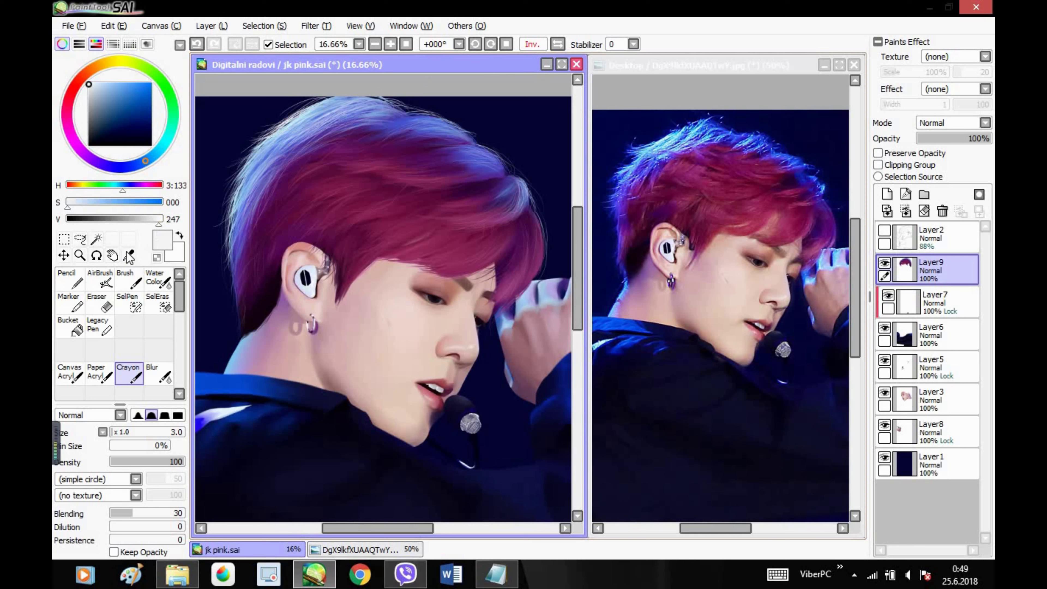
- With the size 65 Brush, sample light blue from the hair and paint strokes along the crown and back outline
left_click(128, 281)
left_click_drag(320, 133, 360, 115)
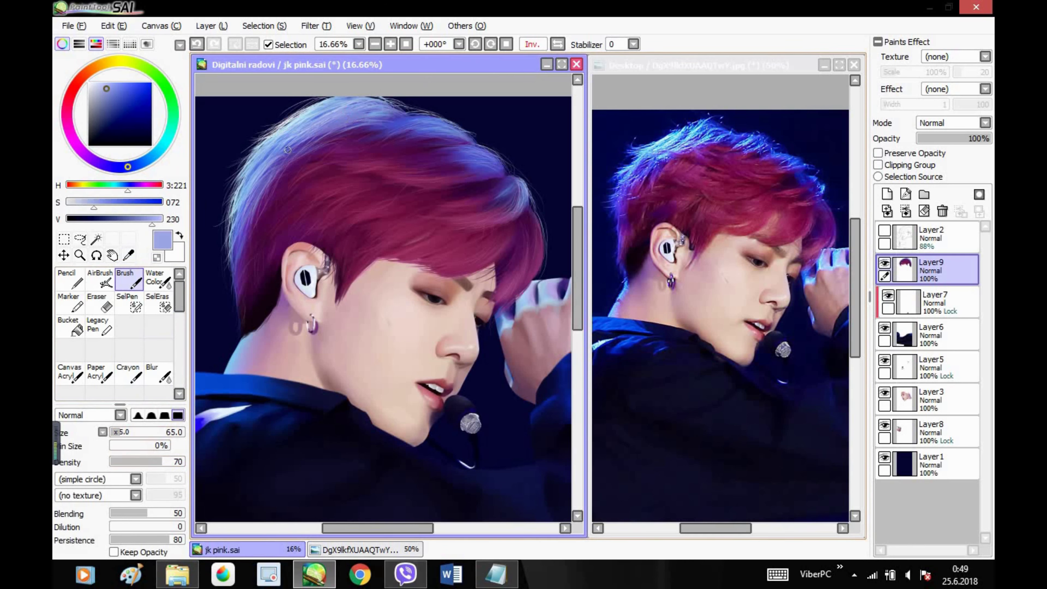
left_click(348, 131, "alt")
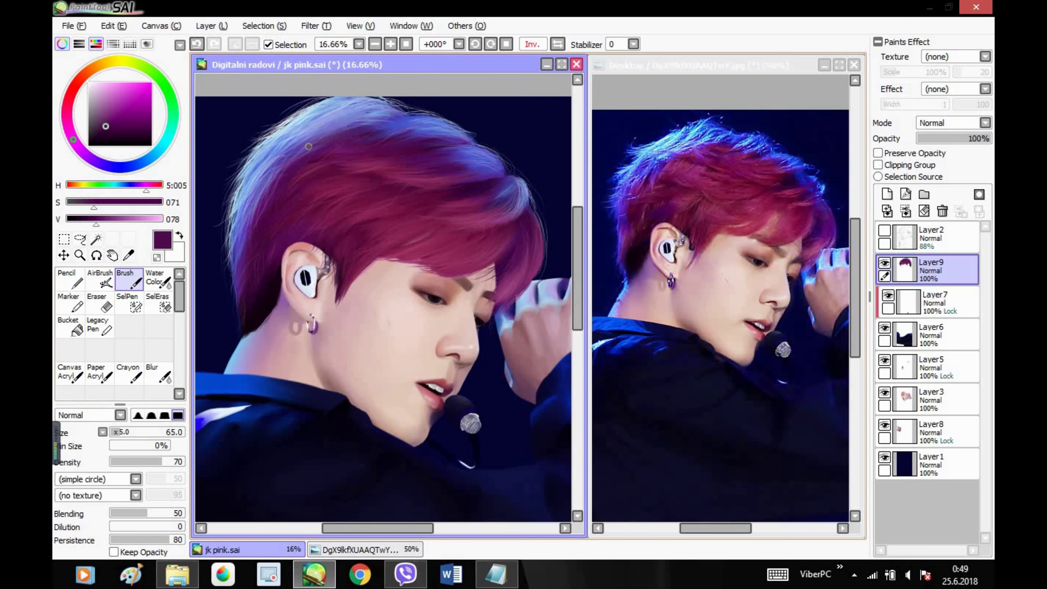
left_click(315, 122, "alt")
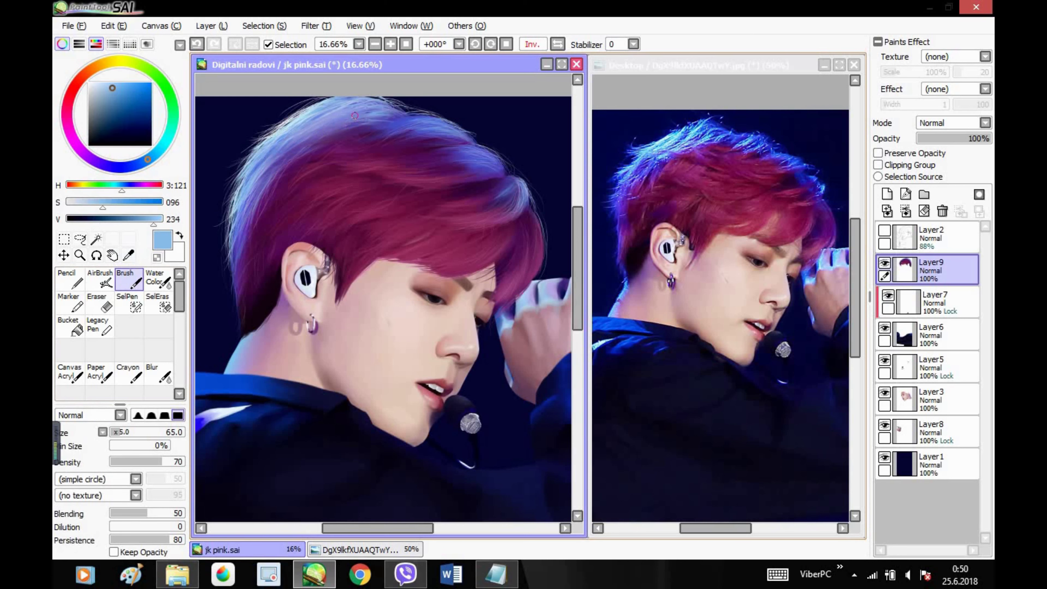
mouse_move(362, 110)
left_mouse_down()
mouse_move(234, 164)
mouse_move(224, 154)
mouse_move(287, 139)
mouse_move(238, 155)
left_mouse_up()
left_click_drag(287, 138, 222, 168)
left_click_drag(262, 156, 227, 221)
left_click_drag(240, 179, 227, 254)
left_click_drag(305, 111, 272, 132)
mouse_move(293, 117)
left_mouse_down()
mouse_move(248, 138)
mouse_move(243, 158)
left_mouse_up()
left_click_drag(255, 150, 222, 218)
left_click_drag(329, 97, 301, 109)
left_click_drag(323, 100, 277, 122)
- Choose pure white and the Crayon at size 4, and paint sharp loose strands along the crown and back of the hair
left_click_drag(108, 87, 94, 90)
left_click(89, 82)
left_click(128, 373)
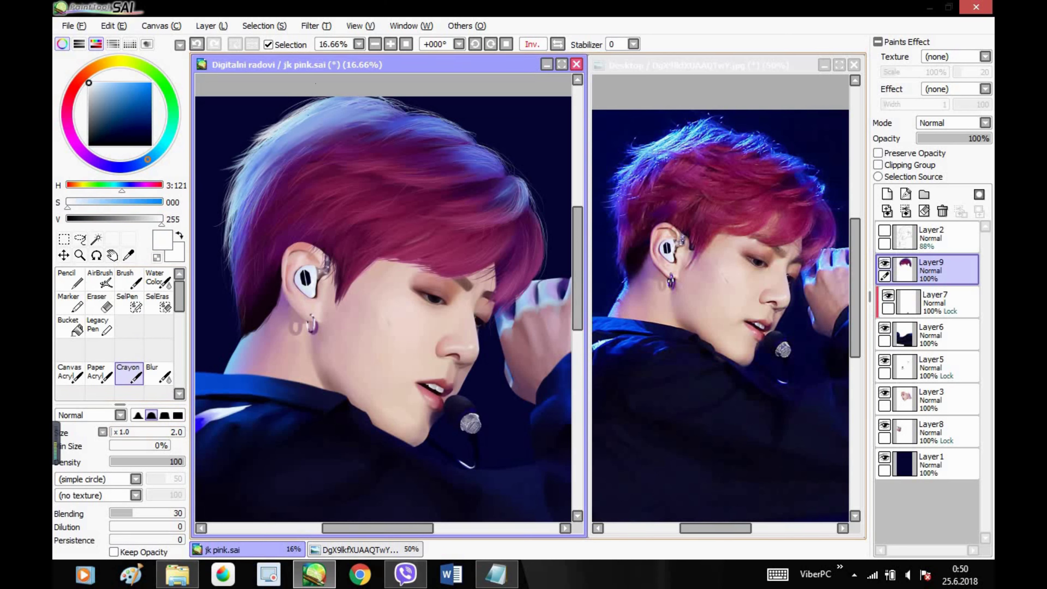
key("]")
key("]")
key("]")
key("]")
left_click_drag(321, 116, 224, 179)
left_click_drag(288, 140, 251, 166)
left_click_drag(272, 151, 223, 190)
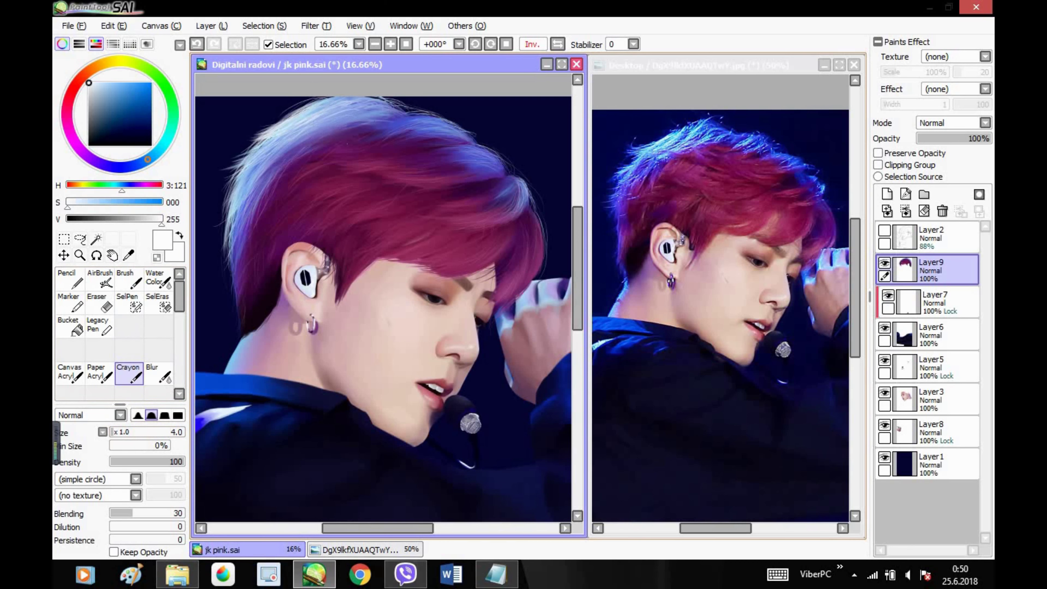
left_click_drag(314, 102, 263, 131)
- Sample a muted dark pink from the hair, return both images to normal orientation and keep the Crayon tool active
left_click(128, 277)
left_click(128, 373)
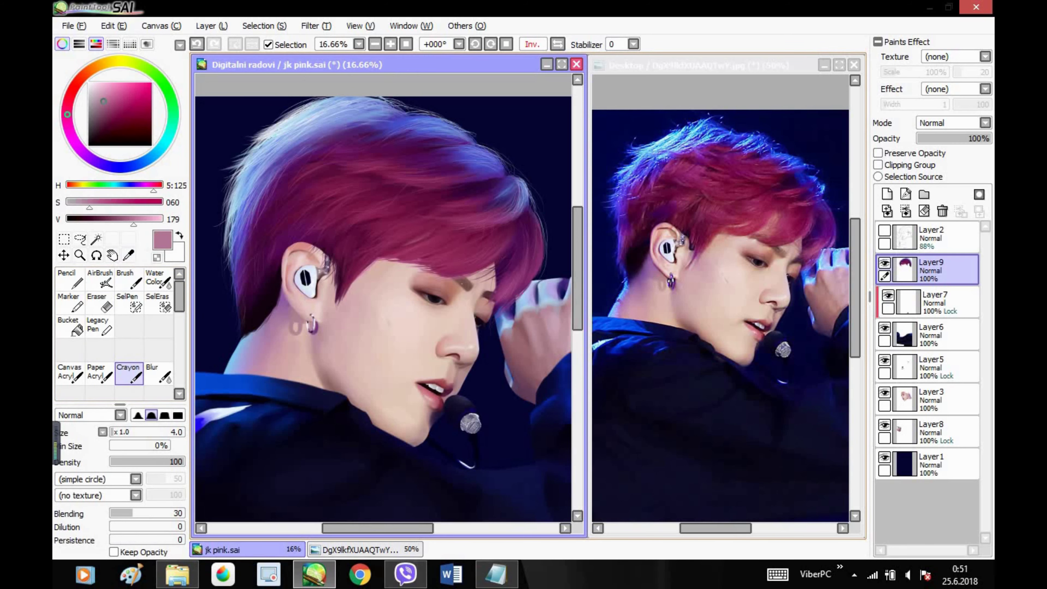
right_click(402, 263)
key("h")
key("ctrl+Tab")
key("h")
key("ctrl+Tab")
left_click(129, 276)
left_click(129, 373)
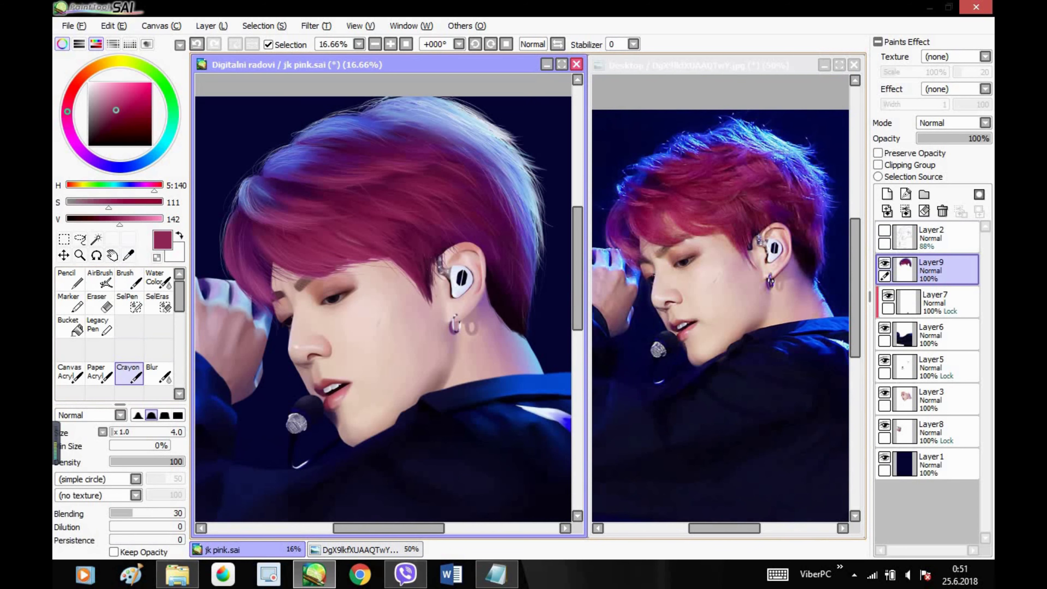
- Zoom the painting out to 8.33% and the reference photo to 33% to compare the two as whole images
left_click(406, 43)
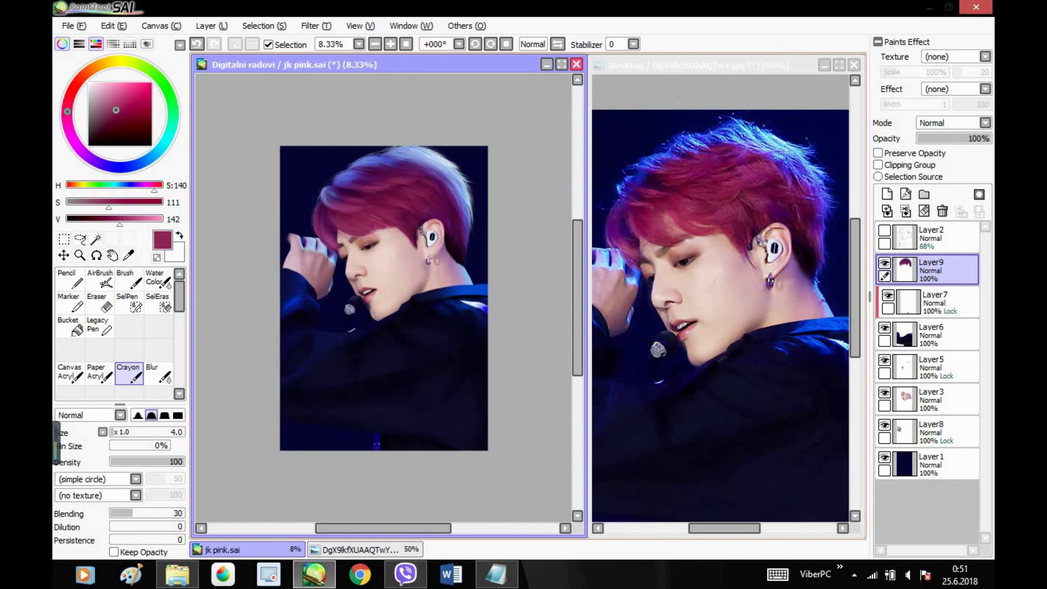
key("ctrl+Tab")
left_click(406, 44)
key("ctrl+Tab")
scroll(241, 153, "up", 4)
key("space")
left_click_drag(241, 153, 500, 318)
left_click(377, 44)
- Switch to Notepad and add a new line reading "as you can see the hair isn't perfect but that is the point"
key("alt+Tab")
key("Return")
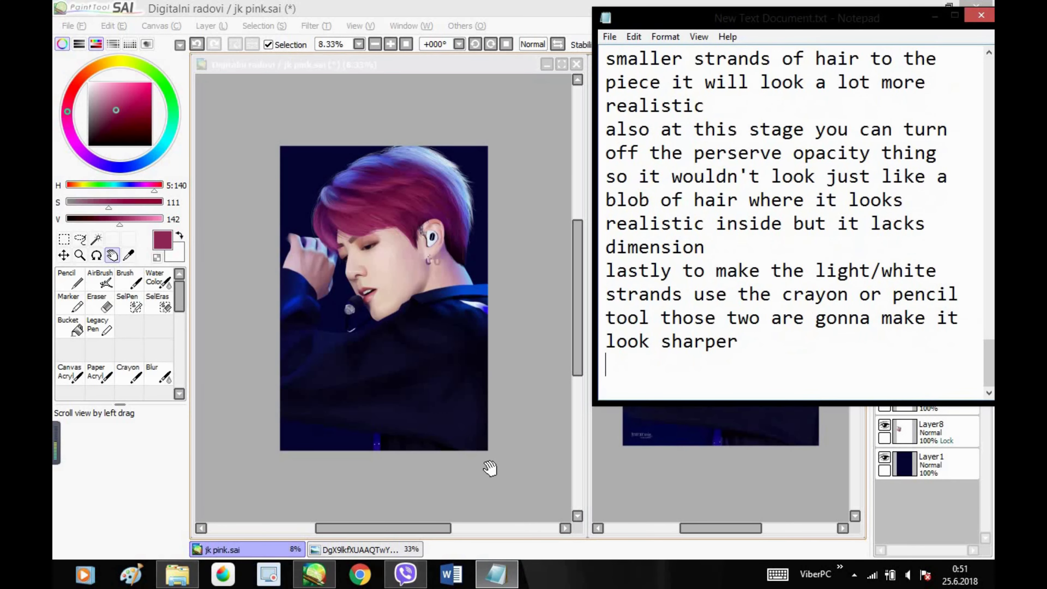
type("as you can see the hair i")
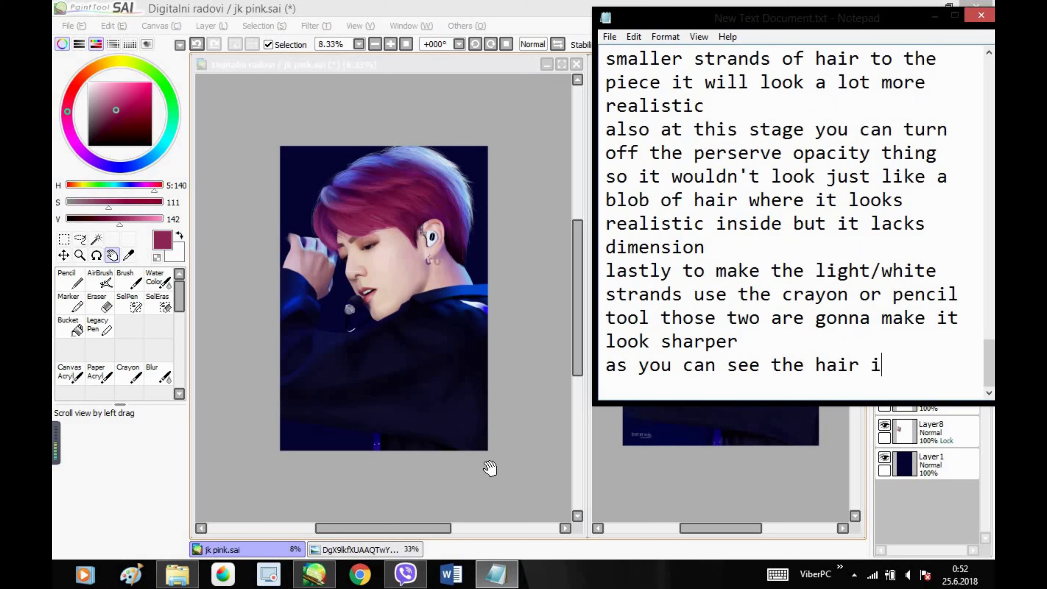
type("sn't perfect but ")
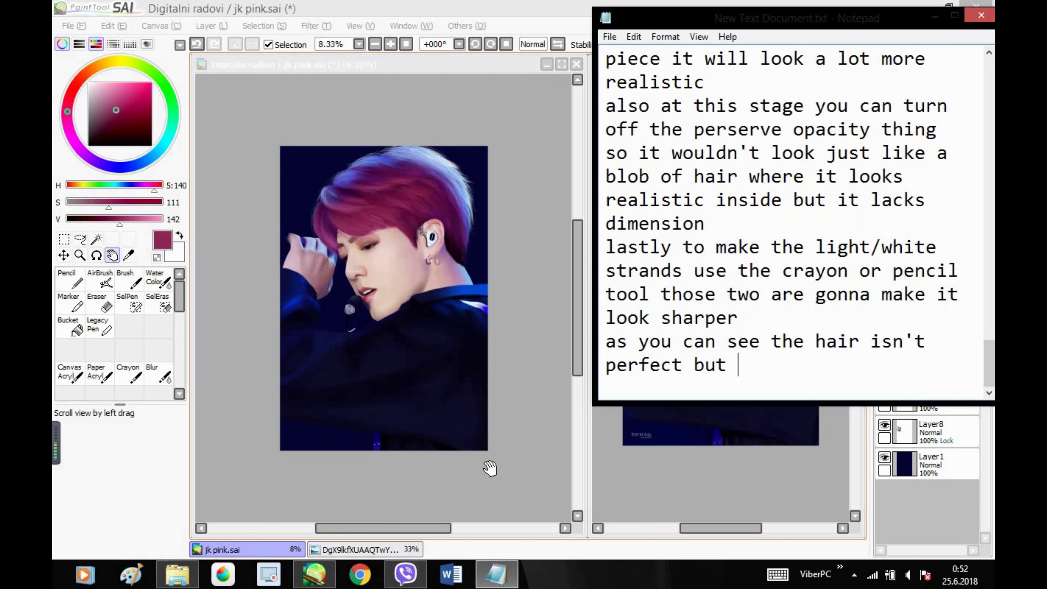
type("that is the point y")
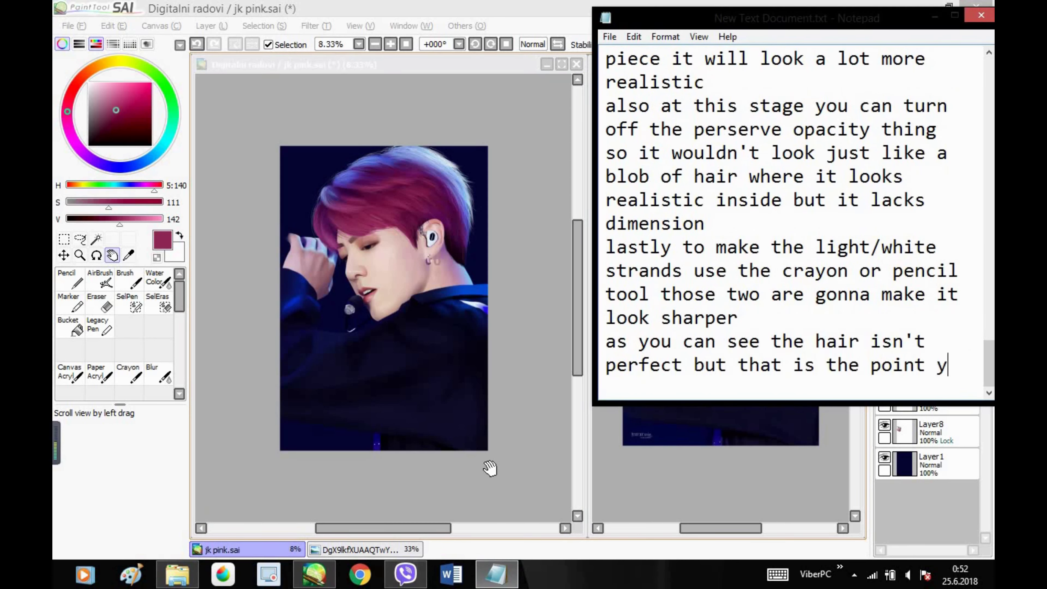
- Continue the note with "you don't need to make it look that perfect and make every detail if it looks alright as the whole piece"
type("ou don't need to make it look ")
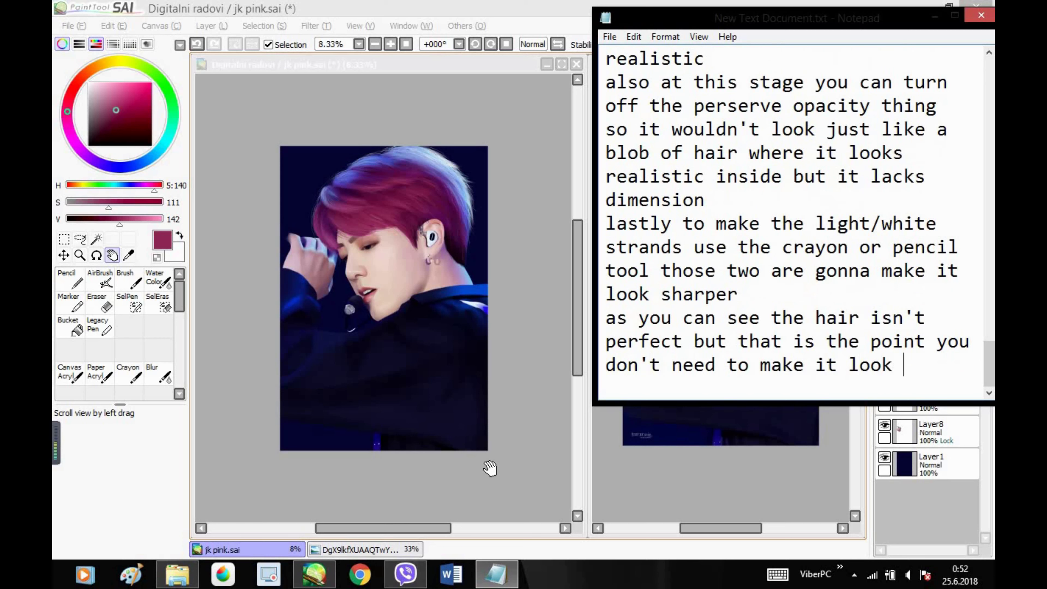
type("that perfect")
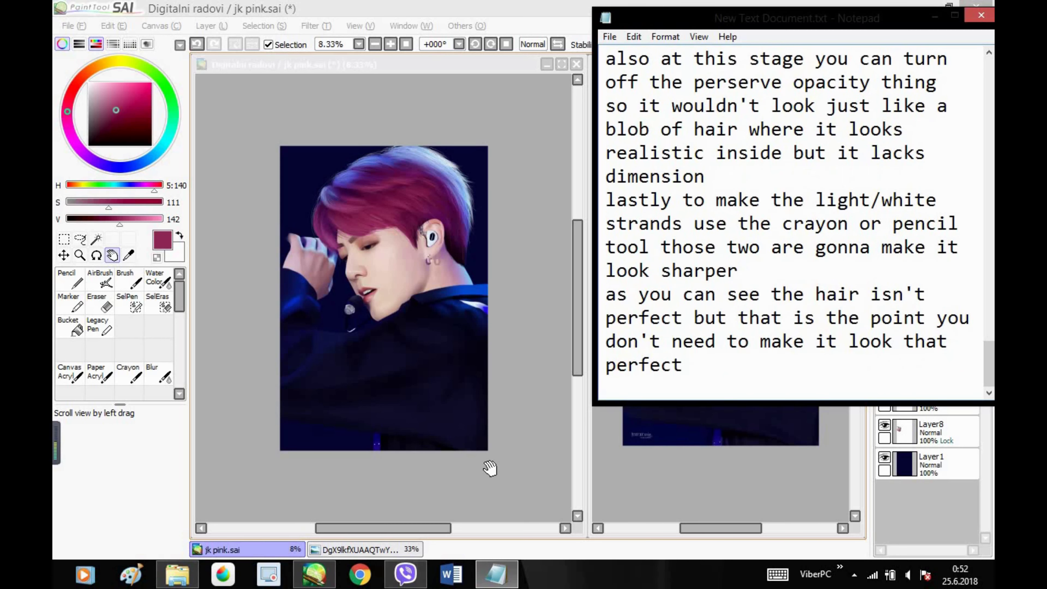
type(" and make ever")
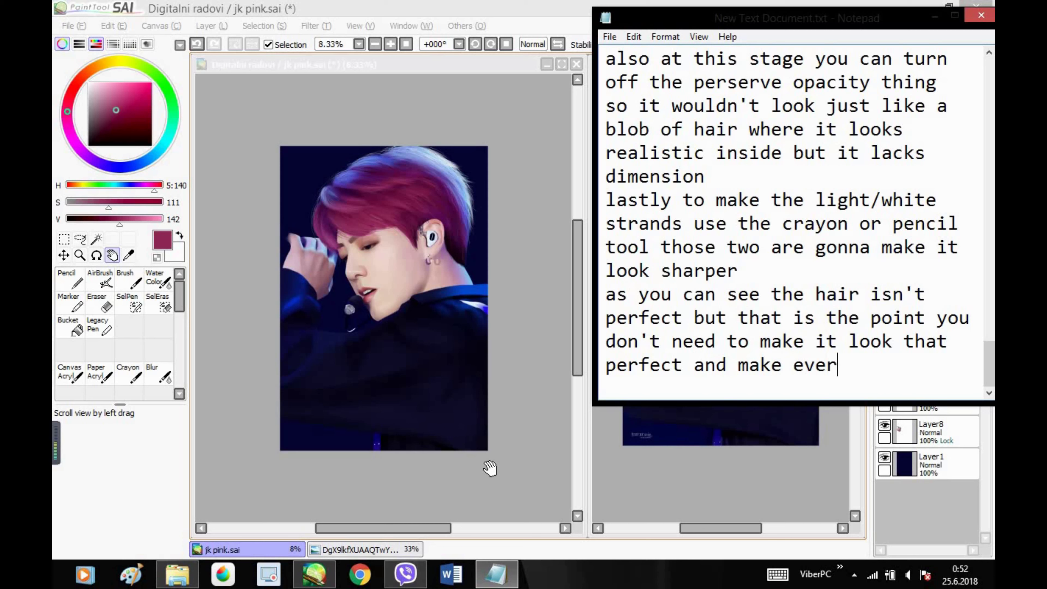
type("y detail ")
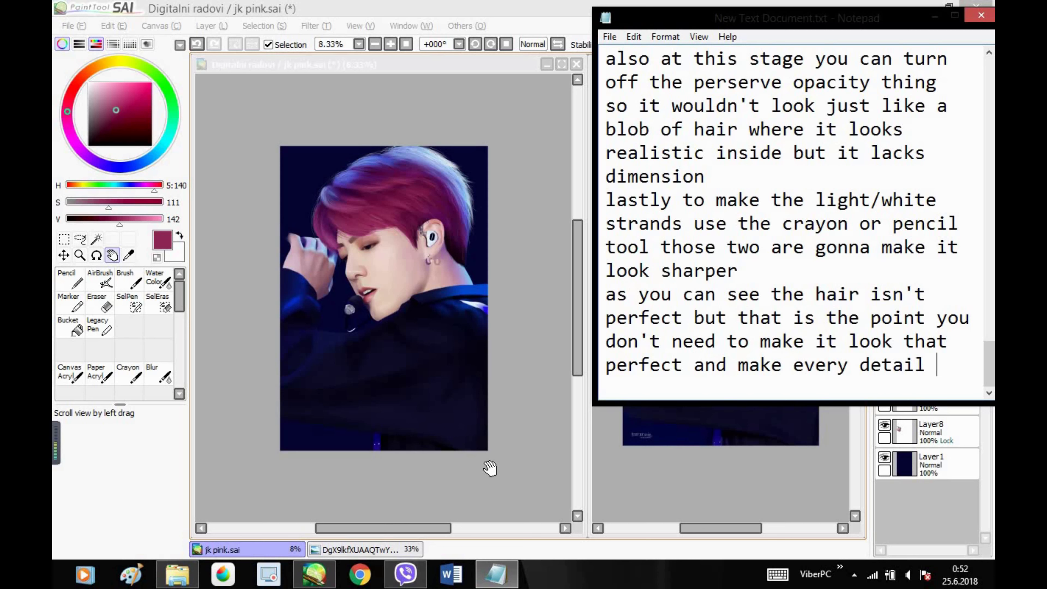
type("if it looks alright as the whole piece")
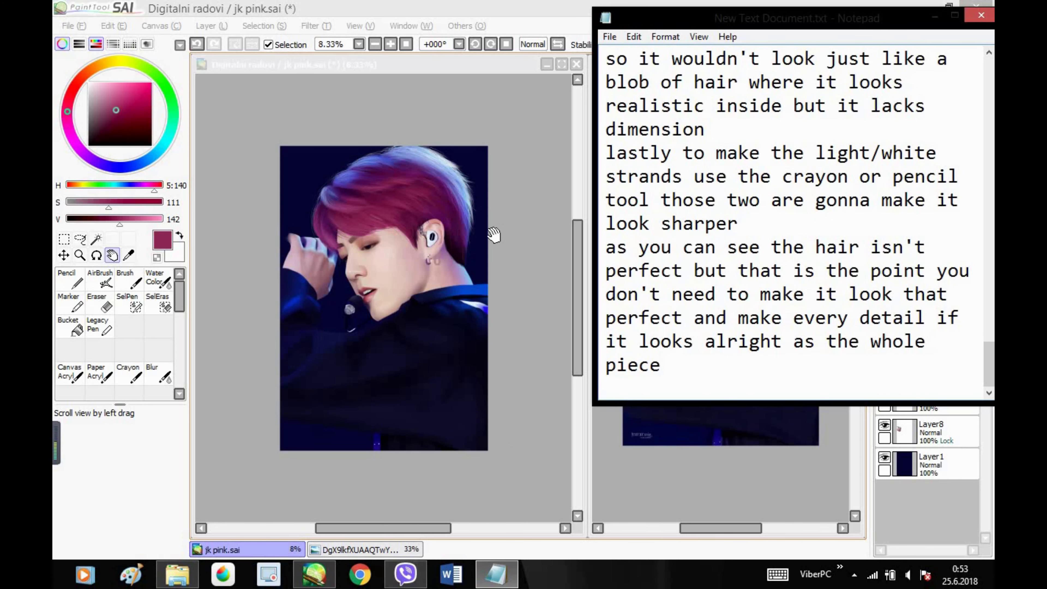
- Show the whole painting maximized at 12.50% zoom, and return to Notepad to look back over the earlier notes
double_click(538, 63)
left_click(407, 44)
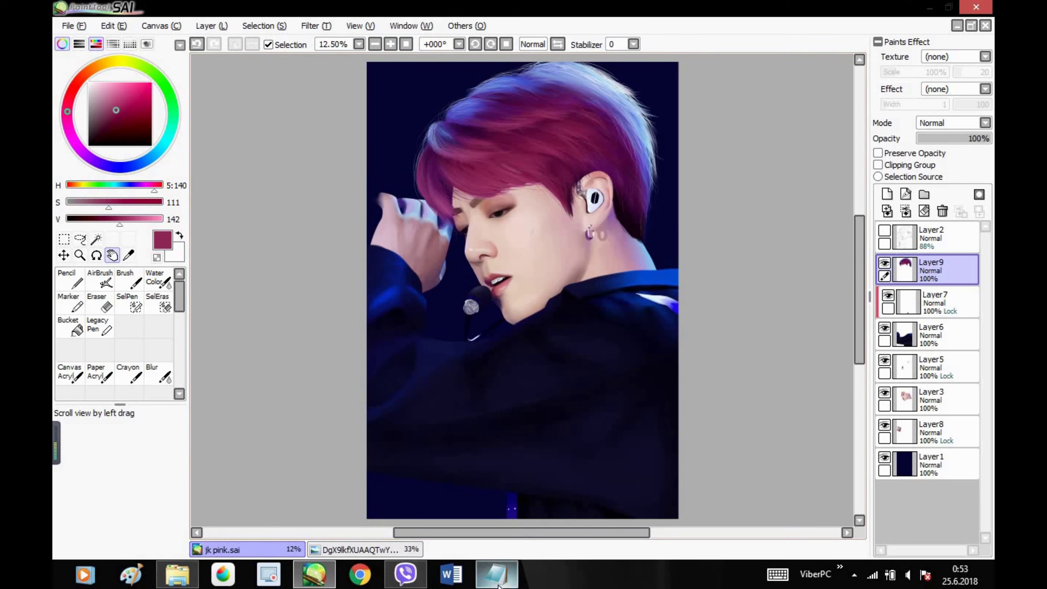
left_click(495, 574)
left_click_drag(985, 370, 985, 231)
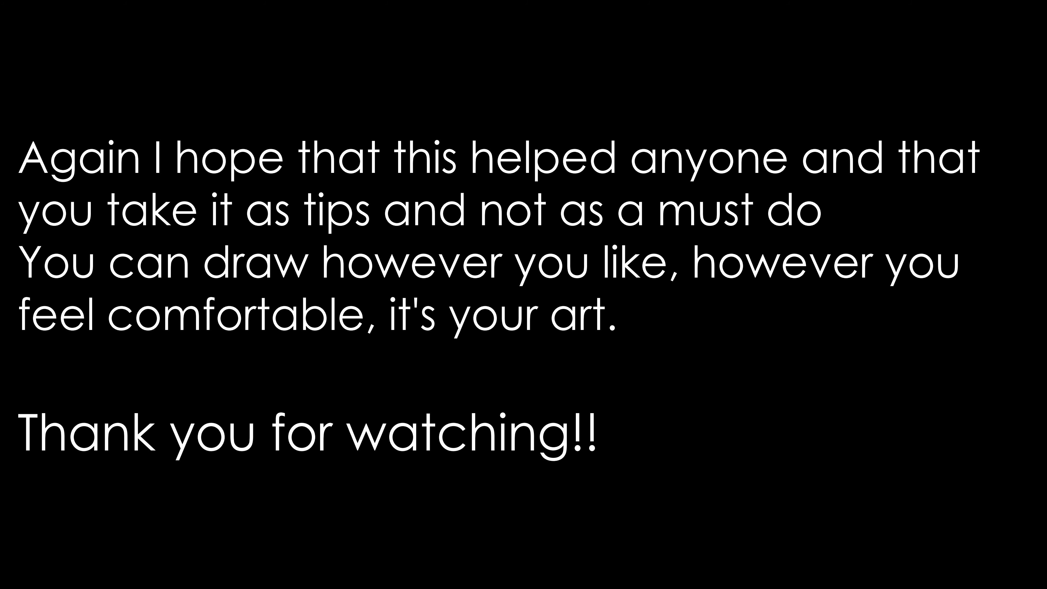